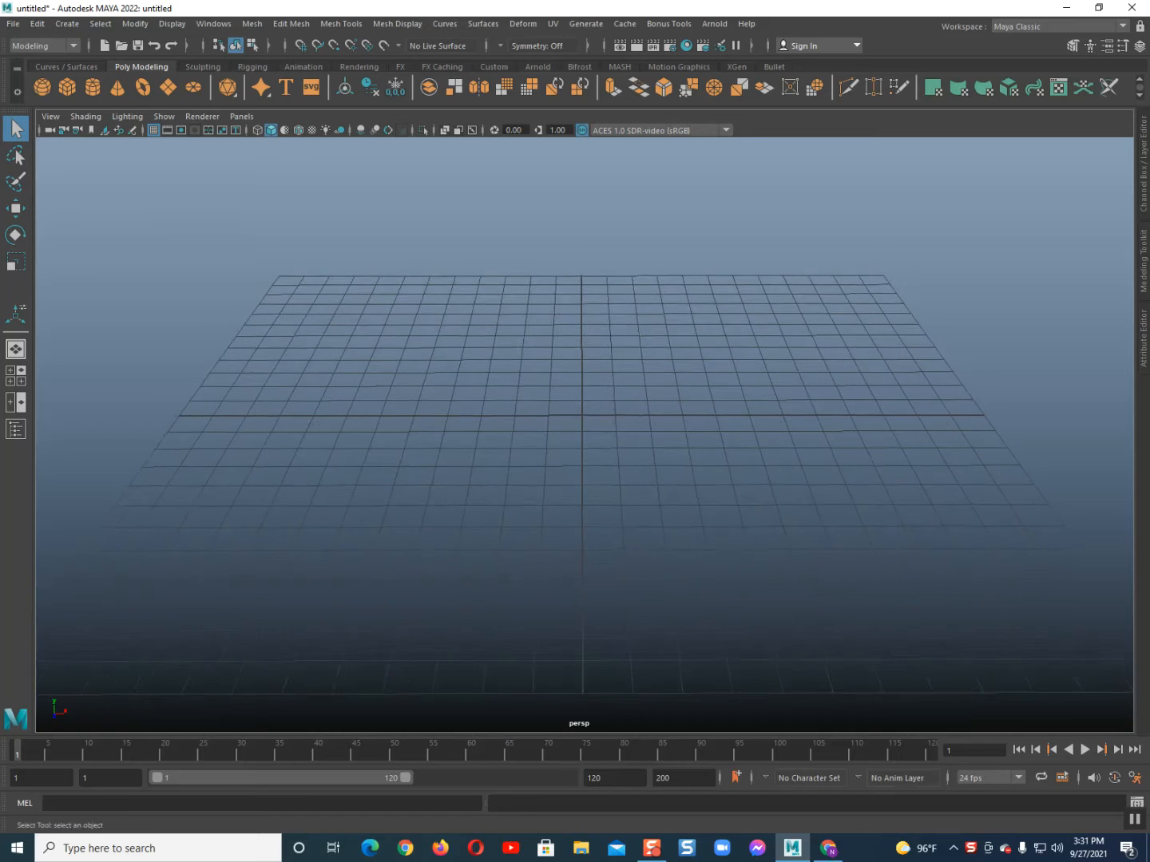
- Create a long, thin polygon cube on the grid, about 230 wide, 1.55 high and 41 deep
{"action": "scroll", "coordinate": [585, 435], "scroll_direction": "down", "scroll_amount": 3}
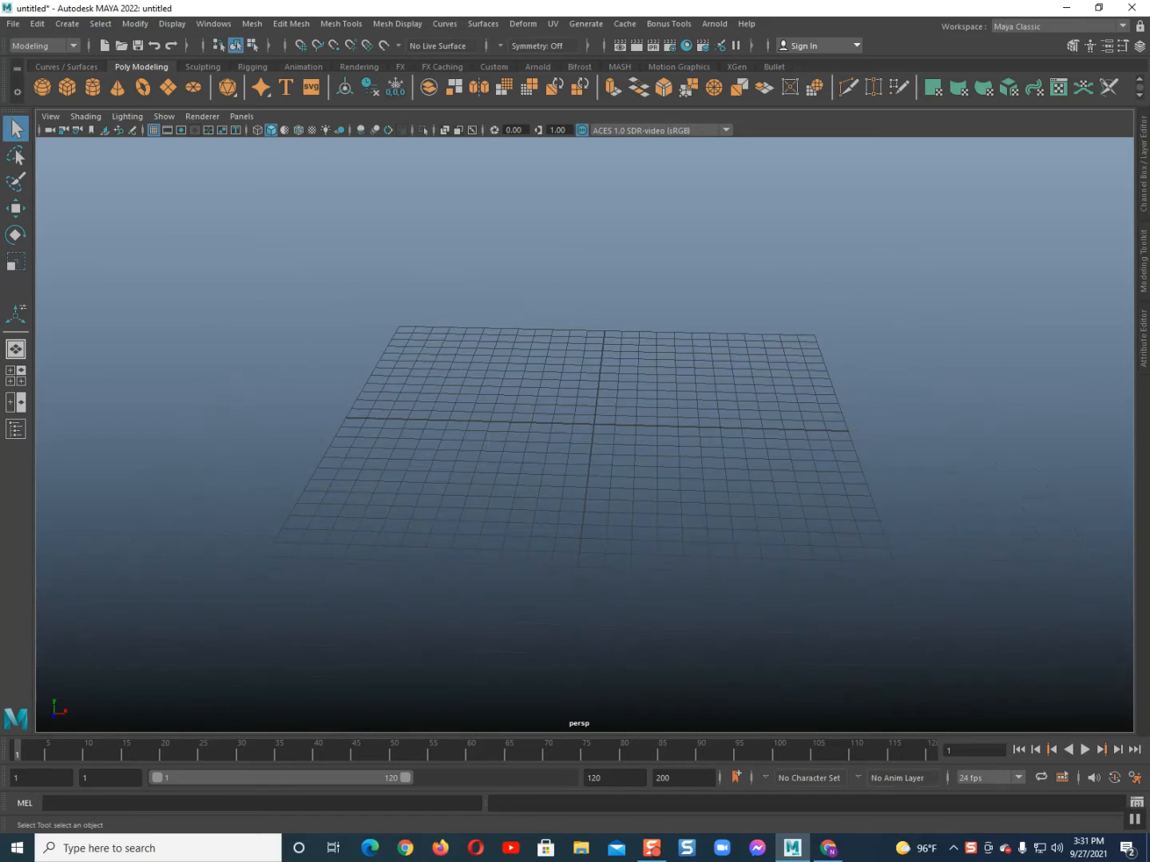
{"action": "scroll", "coordinate": [586, 434], "scroll_direction": "down", "scroll_amount": 2}
{"action": "left_click_drag", "start_coordinate": [584, 435], "coordinate": [590, 451], "text": "alt"}
{"action": "scroll", "coordinate": [584, 435], "scroll_direction": "down", "scroll_amount": 6}
{"action": "scroll", "coordinate": [586, 435], "scroll_direction": "down", "scroll_amount": 5}
{"action": "middle_click_drag", "start_coordinate": [585, 435], "coordinate": [586, 439], "text": "alt"}
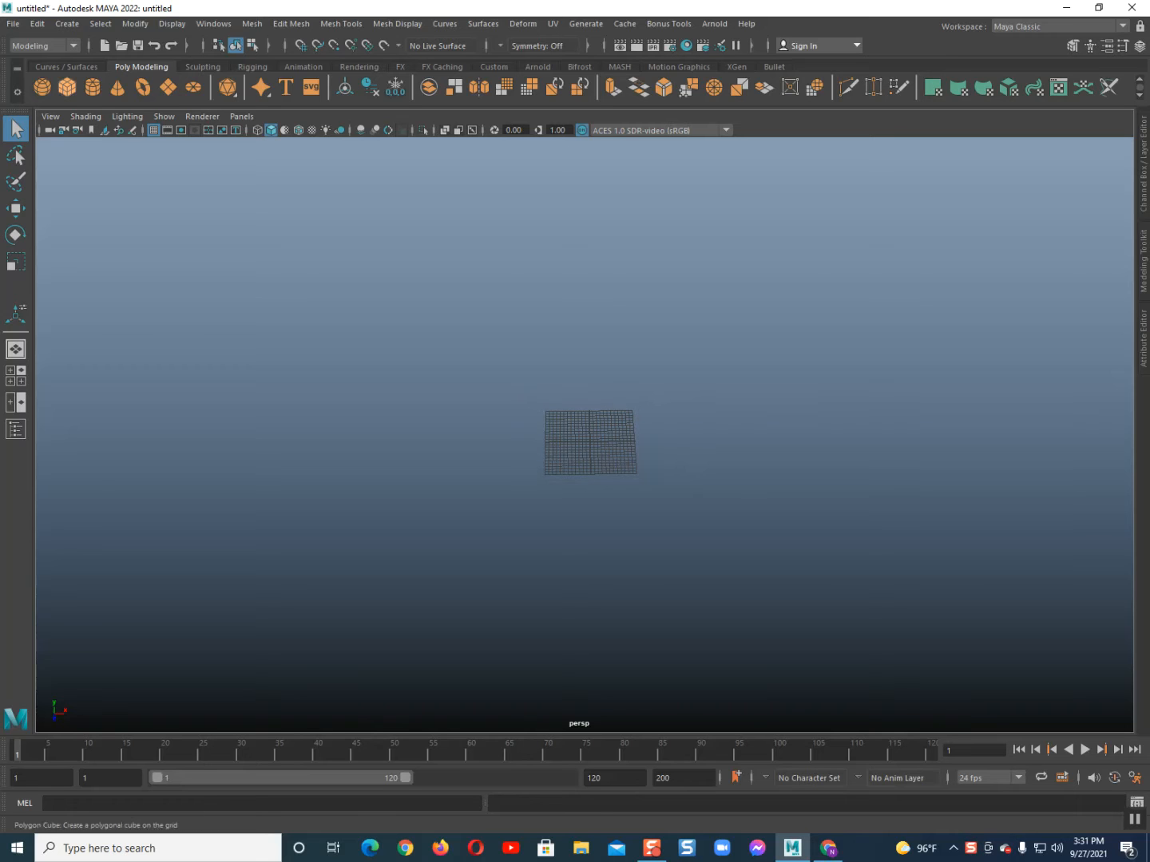
{"action": "left_click", "coordinate": [67, 86]}
{"action": "left_click_drag", "start_coordinate": [167, 389], "coordinate": [1020, 484]}
{"action": "left_click_drag", "start_coordinate": [878, 495], "coordinate": [664, 504], "text": "alt"}
{"action": "middle_click_drag", "start_coordinate": [663, 505], "coordinate": [612, 415], "text": "alt"}
{"action": "scroll", "coordinate": [639, 455], "scroll_direction": "up", "scroll_amount": 2}
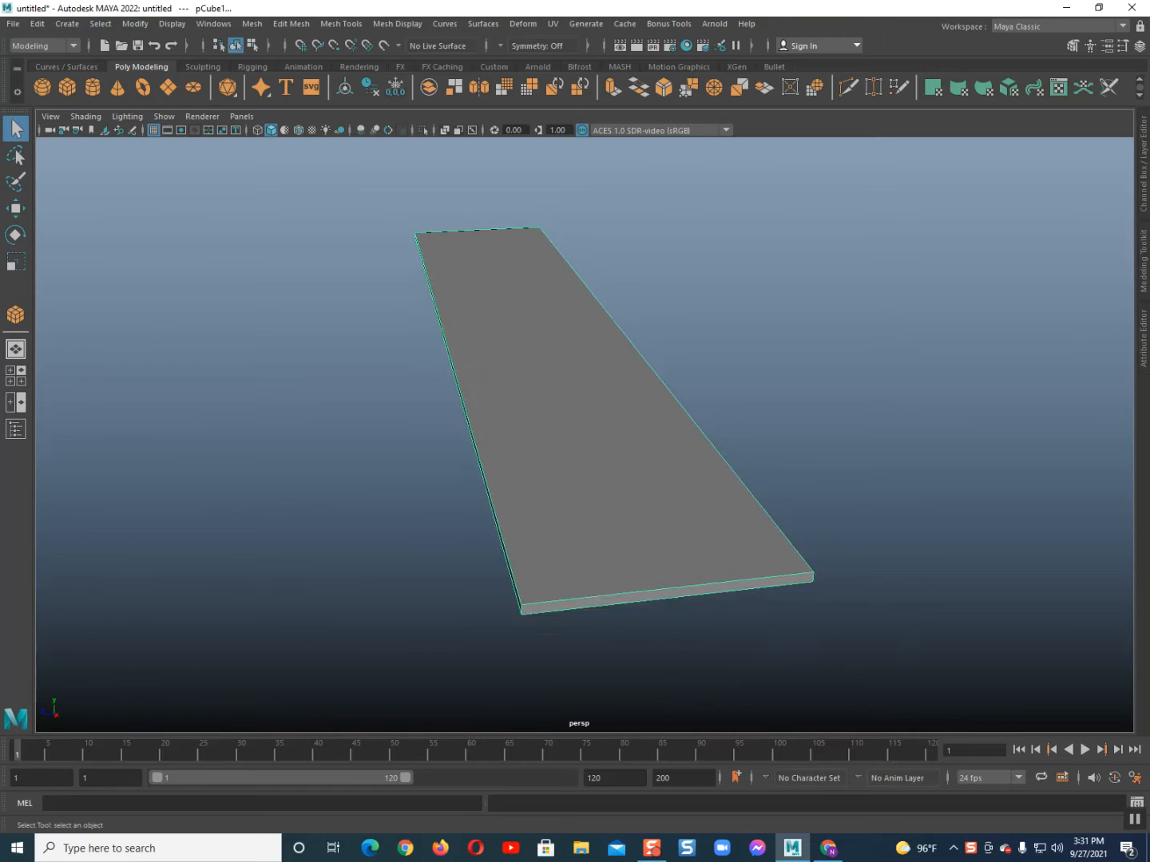
{"action": "scroll", "coordinate": [613, 415], "scroll_direction": "up", "scroll_amount": 3}
{"action": "left_click_drag", "start_coordinate": [613, 415], "coordinate": [503, 367], "text": "alt"}
- Try 5 width subdivisions on the slab, and return its Subdivisions Width to 1
{"action": "key", "text": "ctrl+shift+a"}
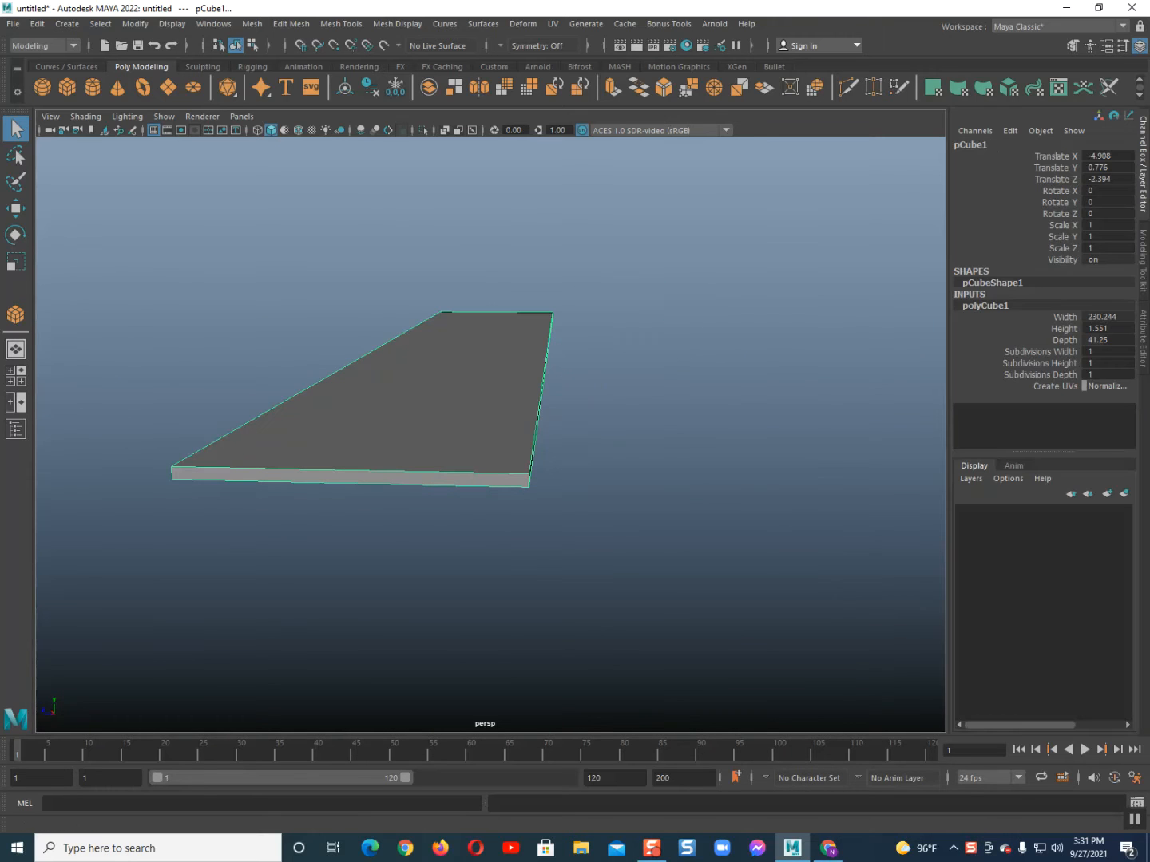
{"action": "double_click", "coordinate": [980, 305]}
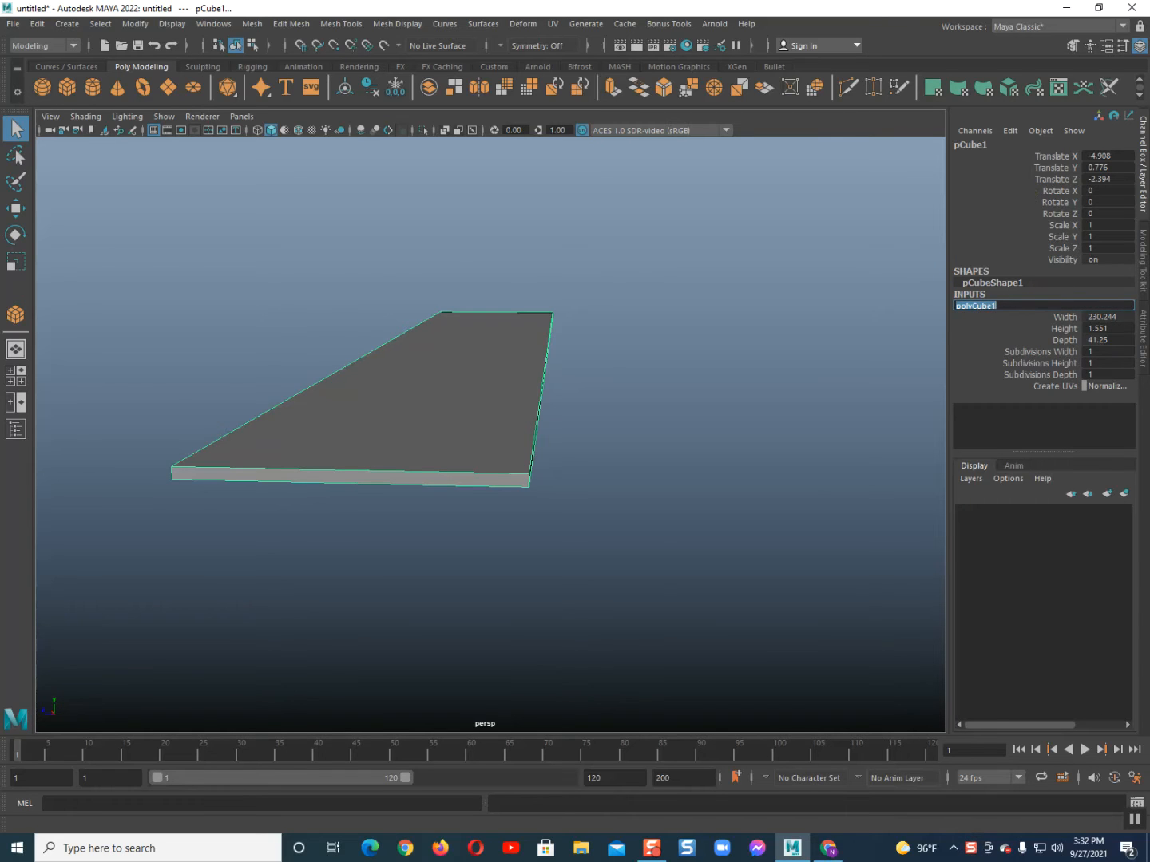
{"action": "left_click", "coordinate": [1067, 341]}
{"action": "left_click", "coordinate": [1060, 352]}
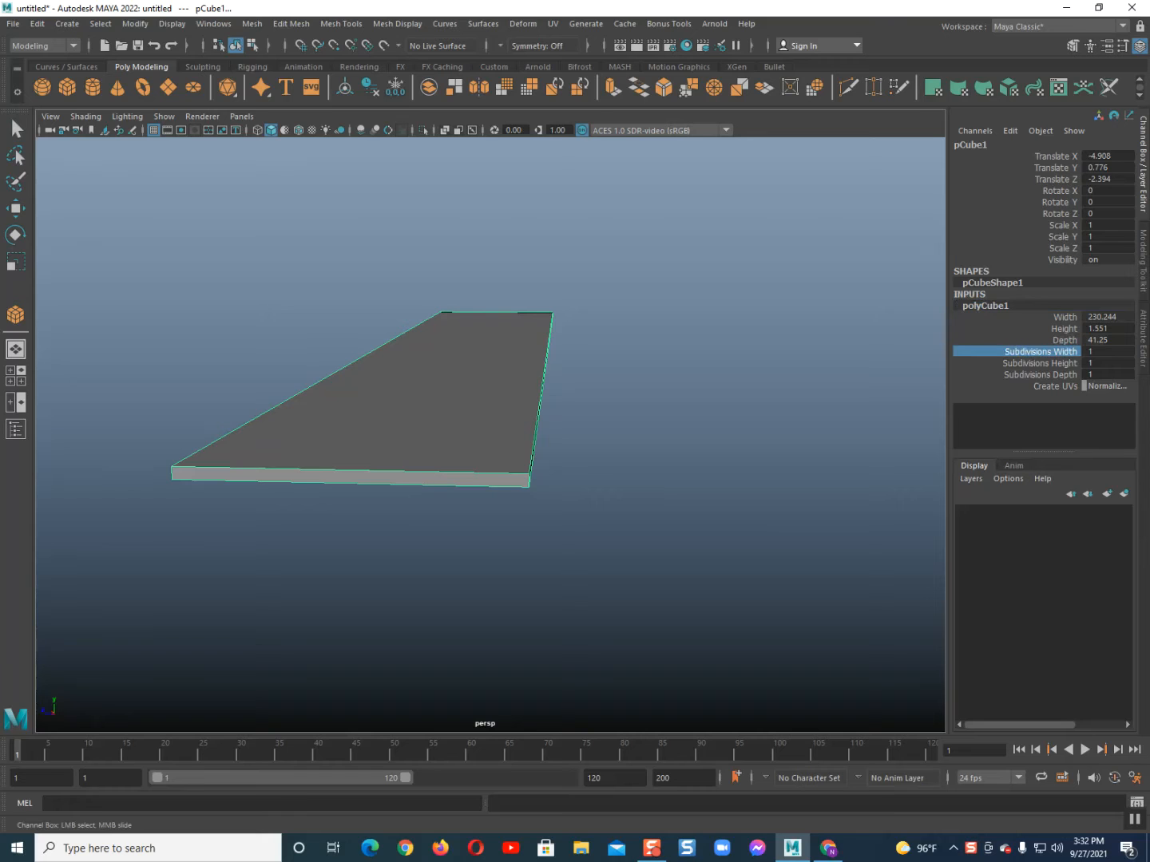
{"action": "middle_click_drag", "start_coordinate": [638, 431], "coordinate": [687, 432]}
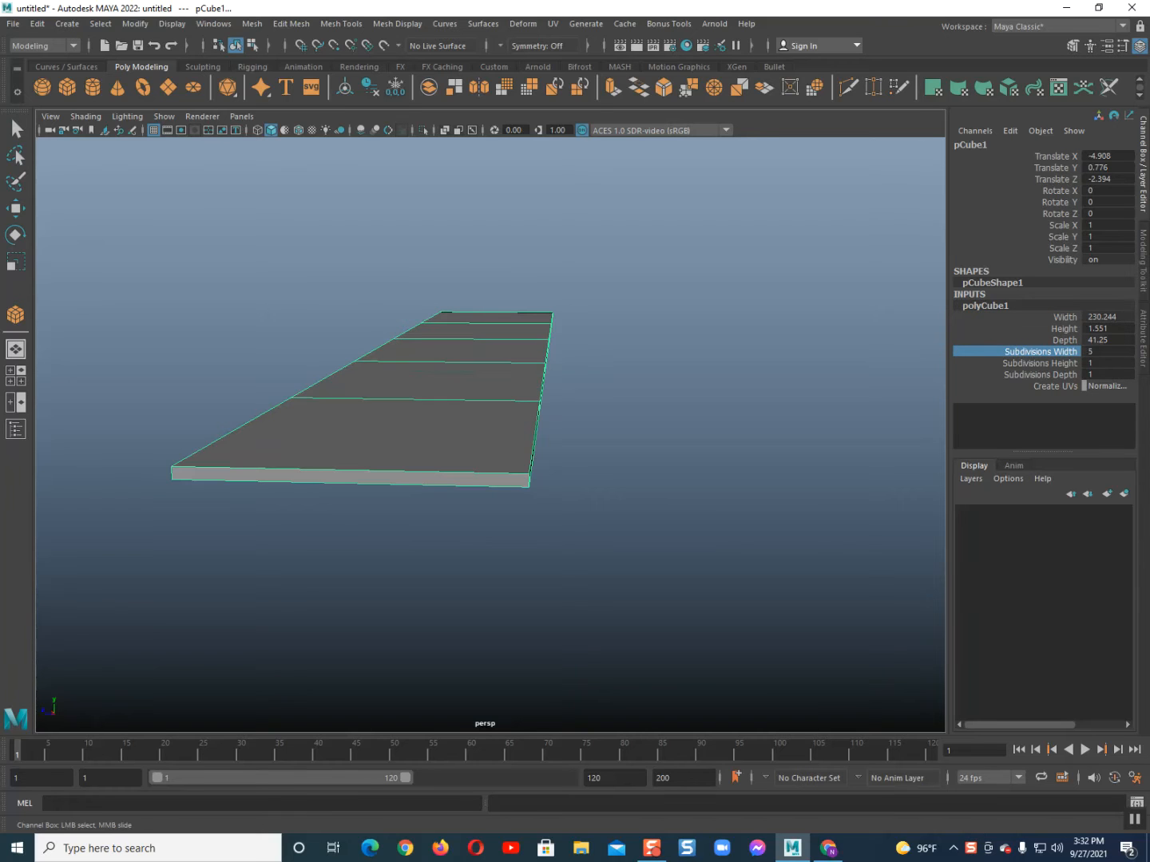
{"action": "left_click_drag", "start_coordinate": [479, 431], "coordinate": [591, 440], "text": "alt"}
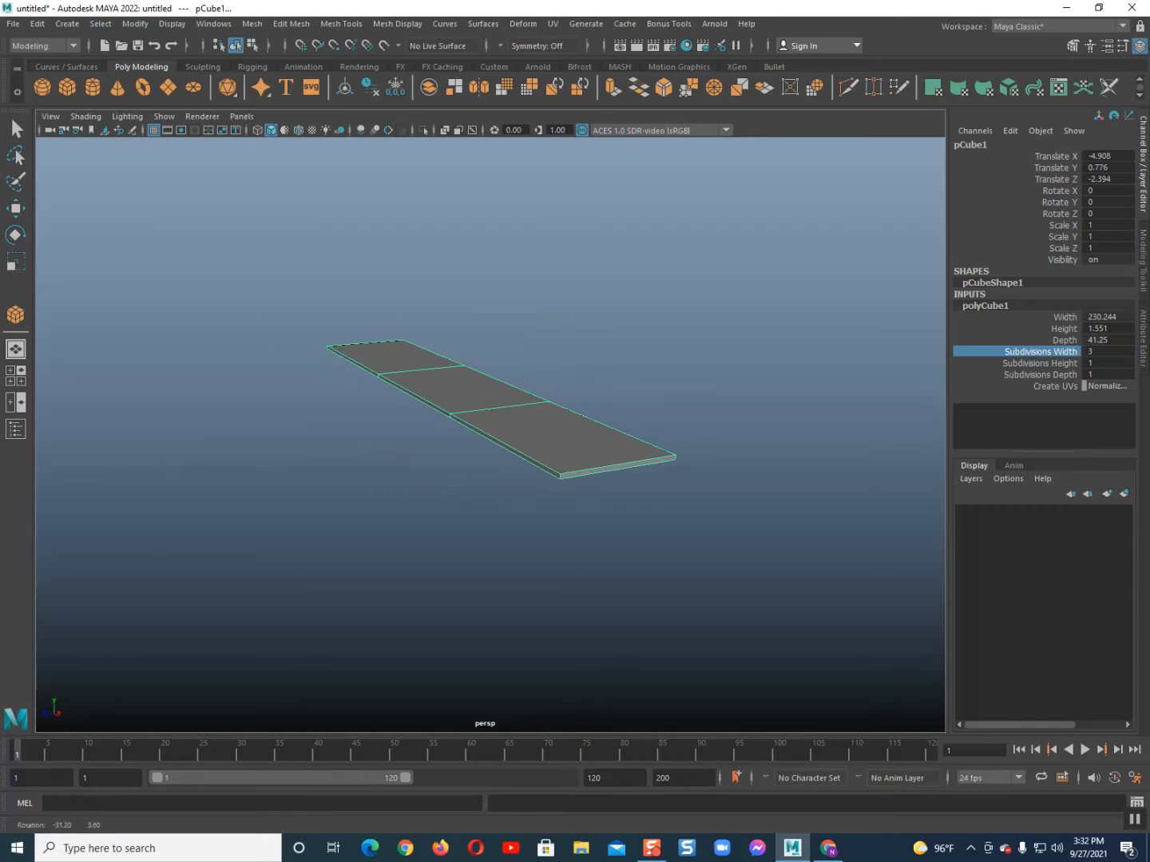
{"action": "scroll", "coordinate": [511, 431], "scroll_direction": "up", "scroll_amount": 3}
{"action": "left_click_drag", "start_coordinate": [511, 431], "coordinate": [527, 450], "text": "alt"}
{"action": "middle_click_drag", "start_coordinate": [559, 431], "coordinate": [511, 432]}
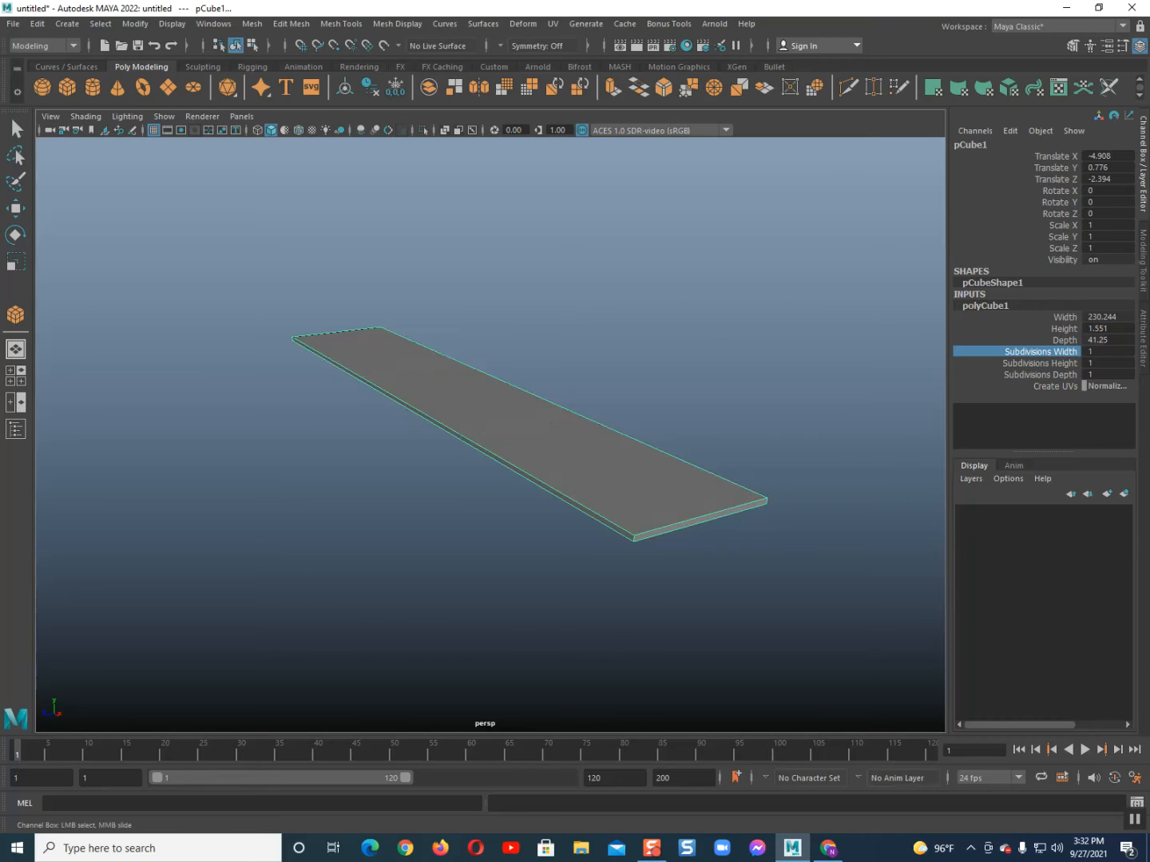
- Scale the slab to about 0.084 in X and 2.17 in Z
{"action": "left_click_drag", "start_coordinate": [511, 431], "coordinate": [592, 471], "text": "alt"}
{"action": "key", "text": "q"}
{"action": "key", "text": "r"}
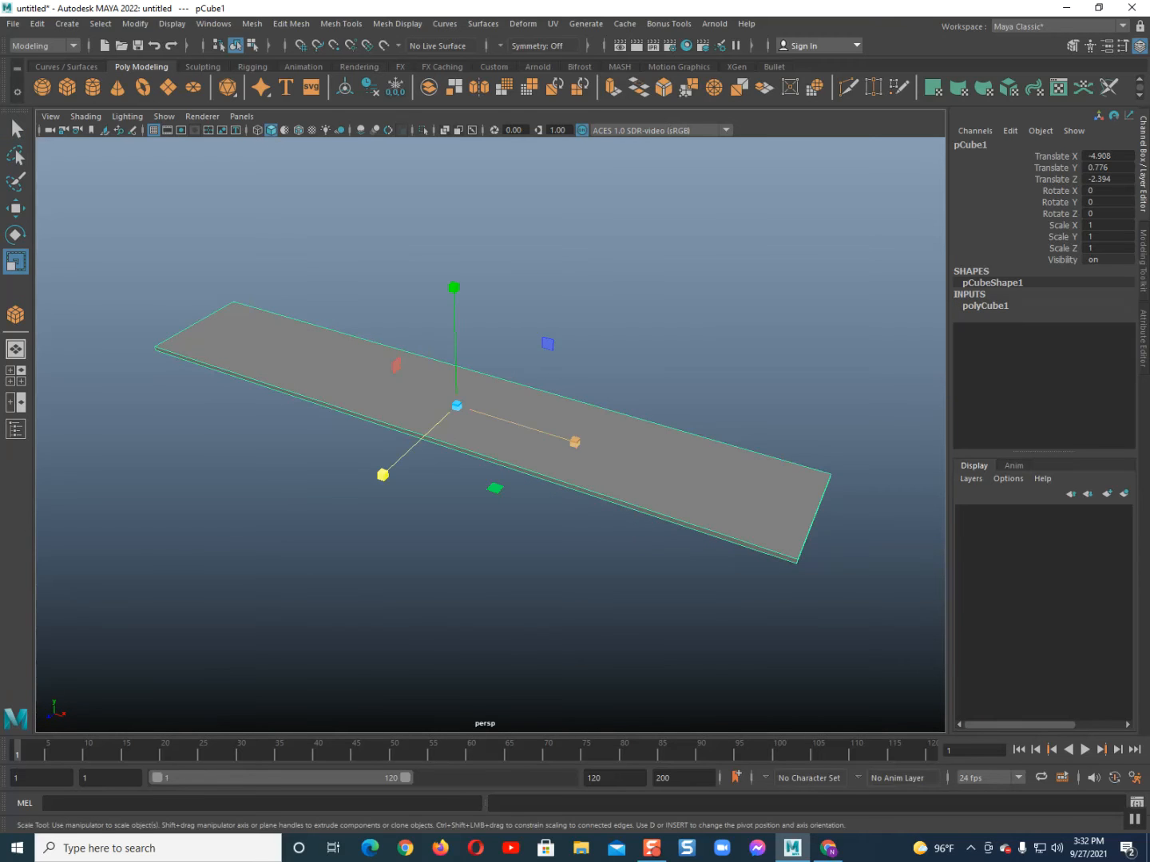
{"action": "left_click_drag", "start_coordinate": [575, 441], "coordinate": [460, 405]}
{"action": "left_click_drag", "start_coordinate": [381, 470], "coordinate": [294, 556]}
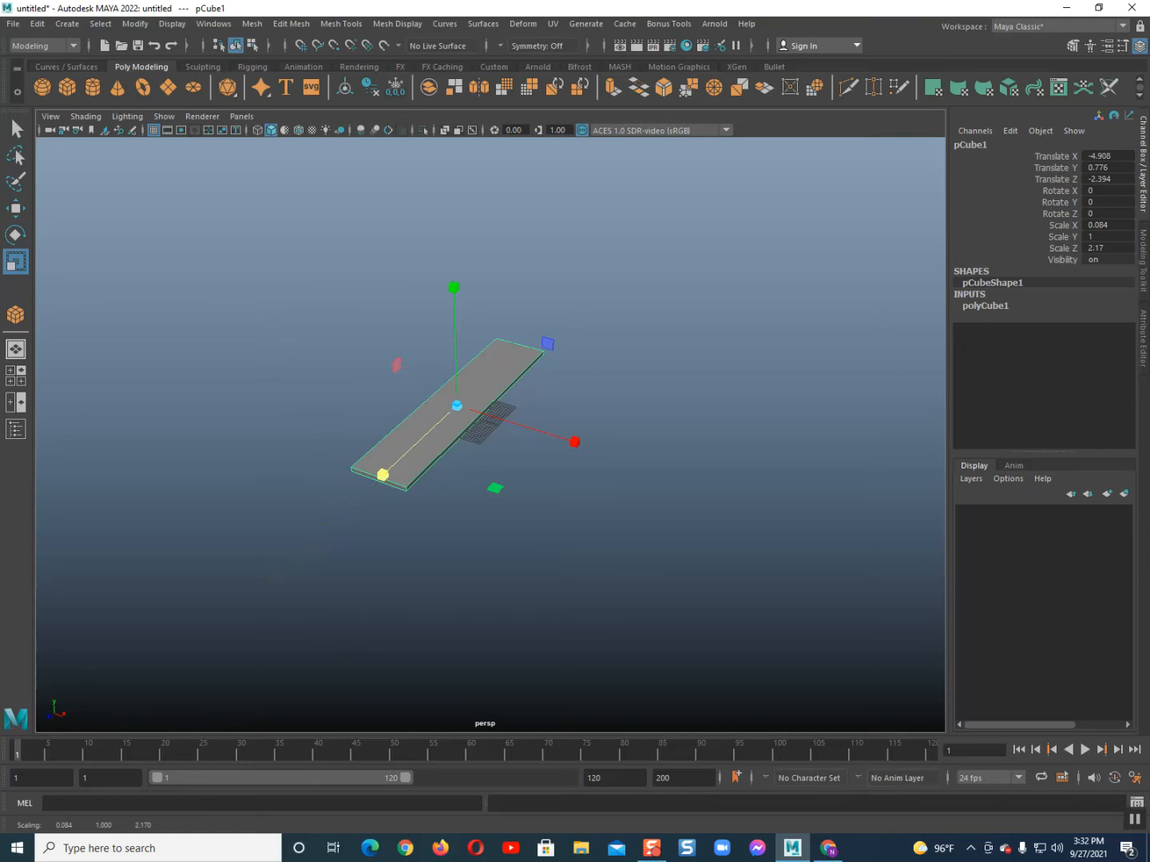
- Set the slab's depth to 160 in its polyCube1 construction inputs
{"action": "left_click", "coordinate": [985, 306]}
{"action": "left_click", "coordinate": [1107, 340]}
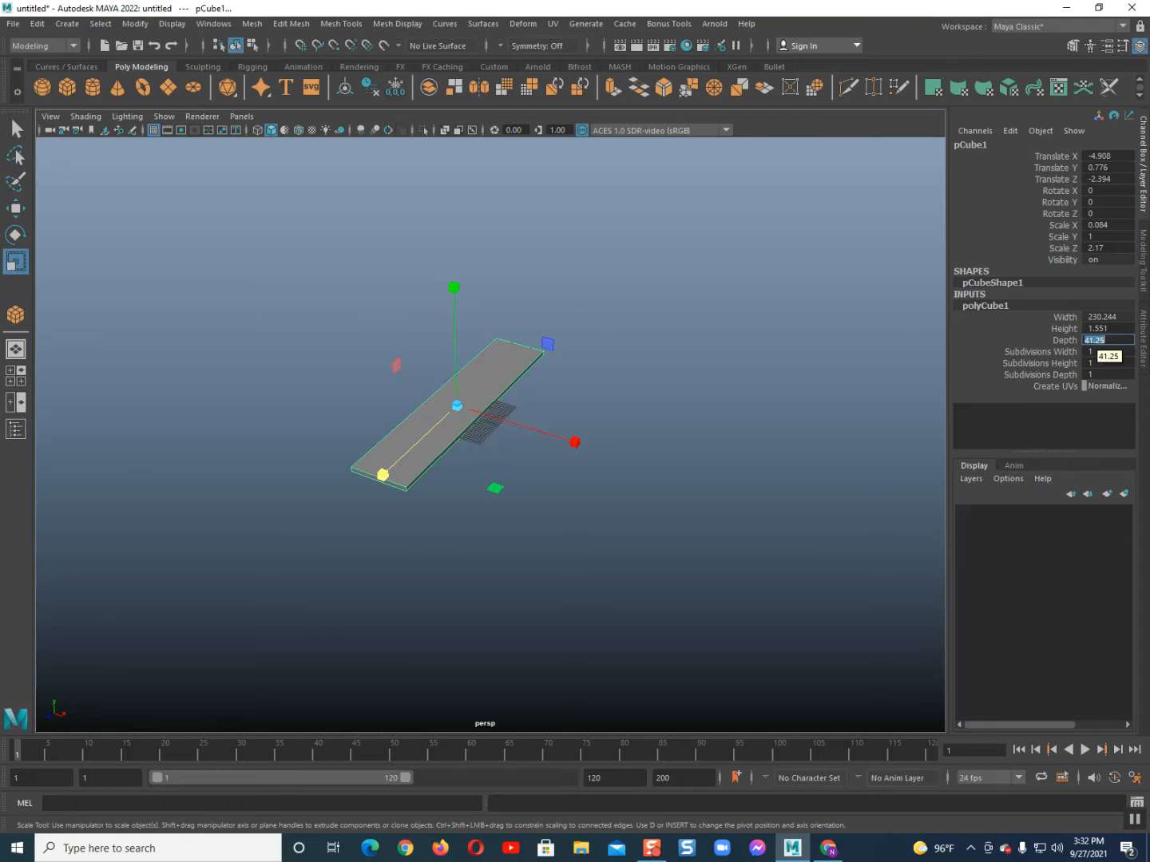
{"action": "type", "text": "160"}
{"action": "key", "text": "Return"}
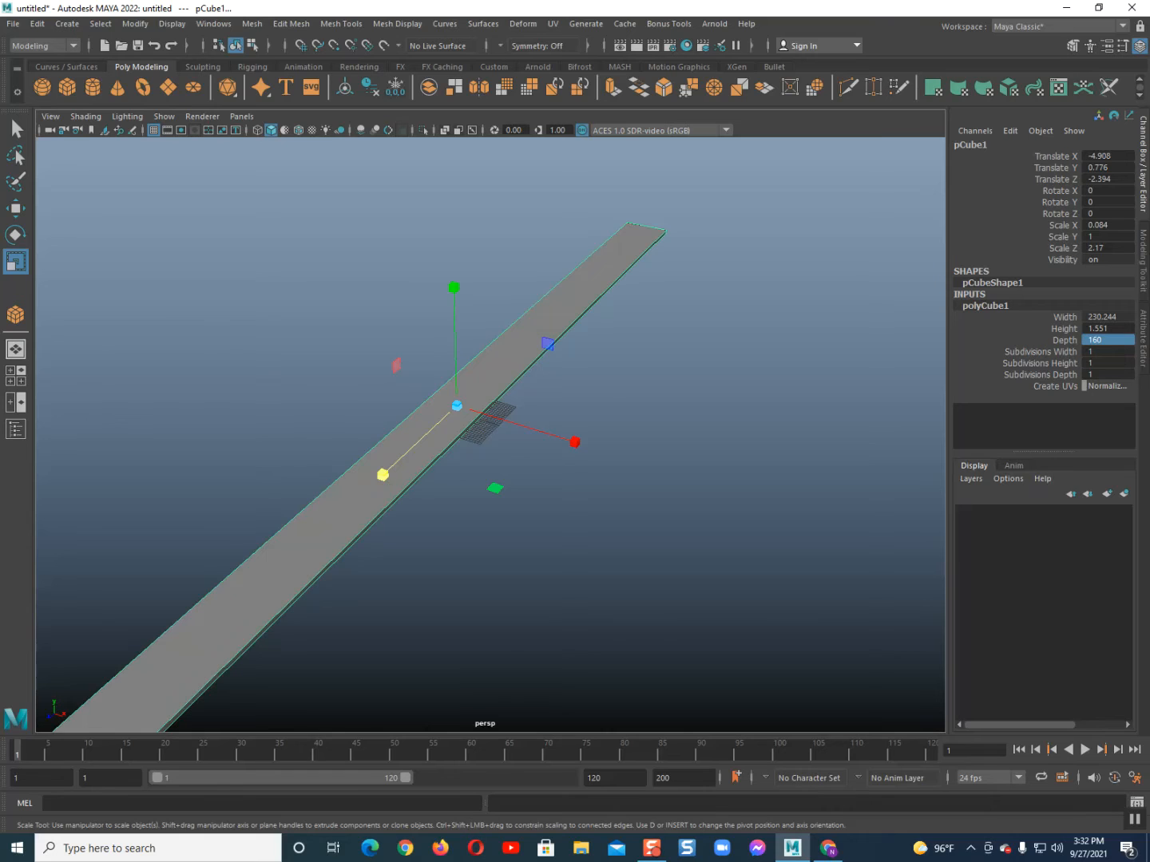
- Set both the width and the depth of the slab to 100
{"action": "left_click", "coordinate": [1064, 317]}
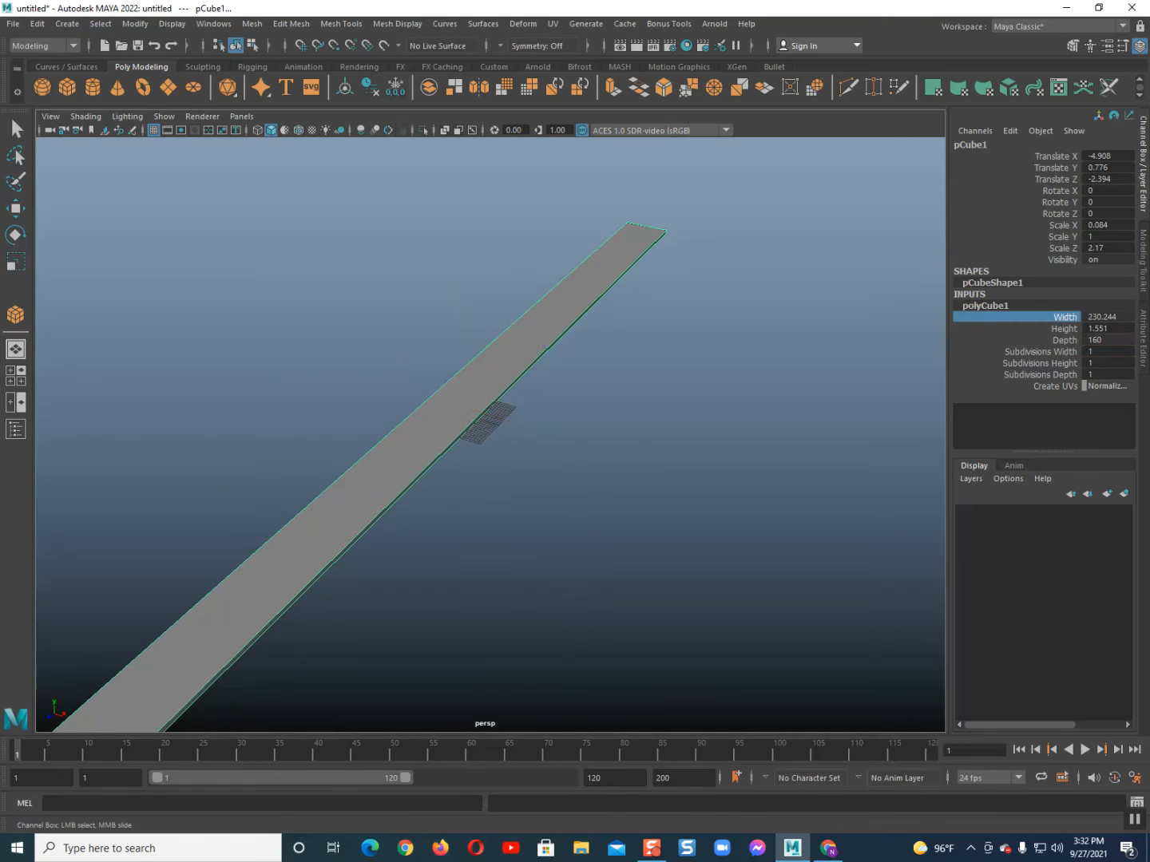
{"action": "middle_click_drag", "start_coordinate": [886, 335], "coordinate": [863, 334]}
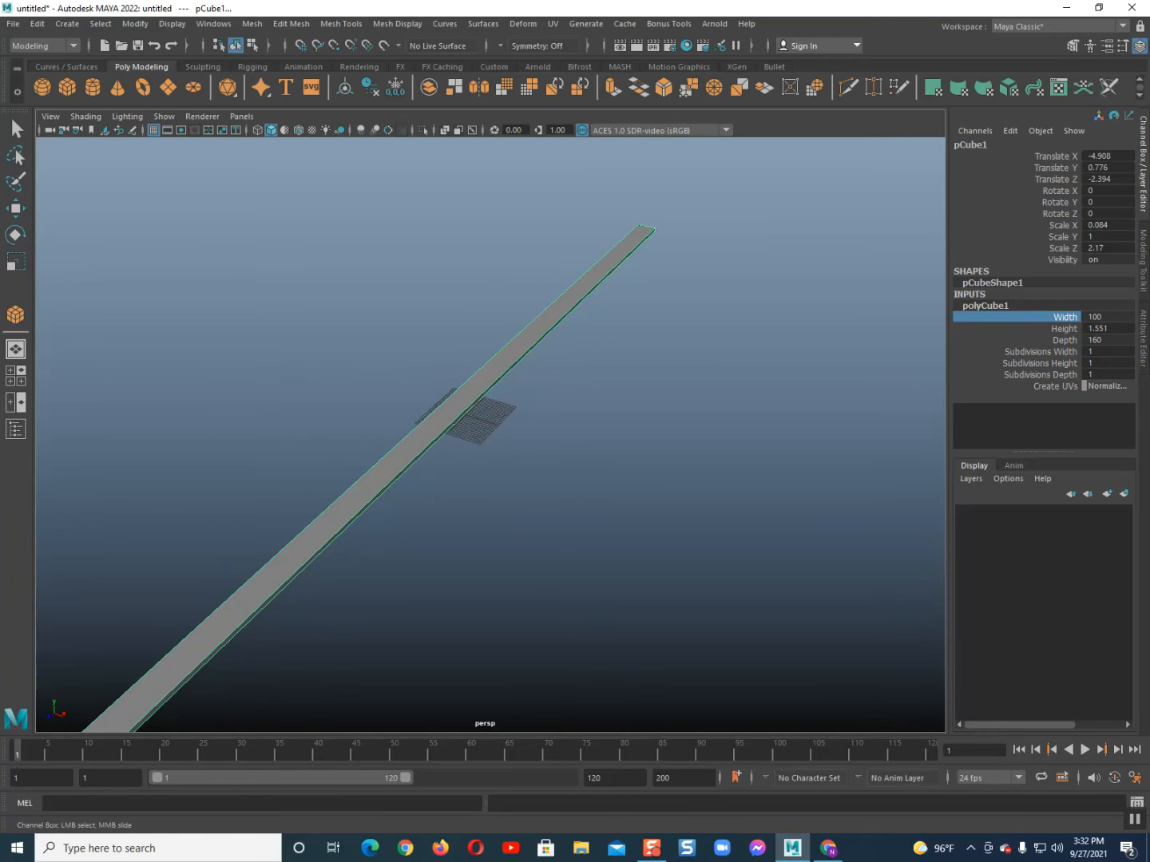
{"action": "left_click", "coordinate": [1107, 317]}
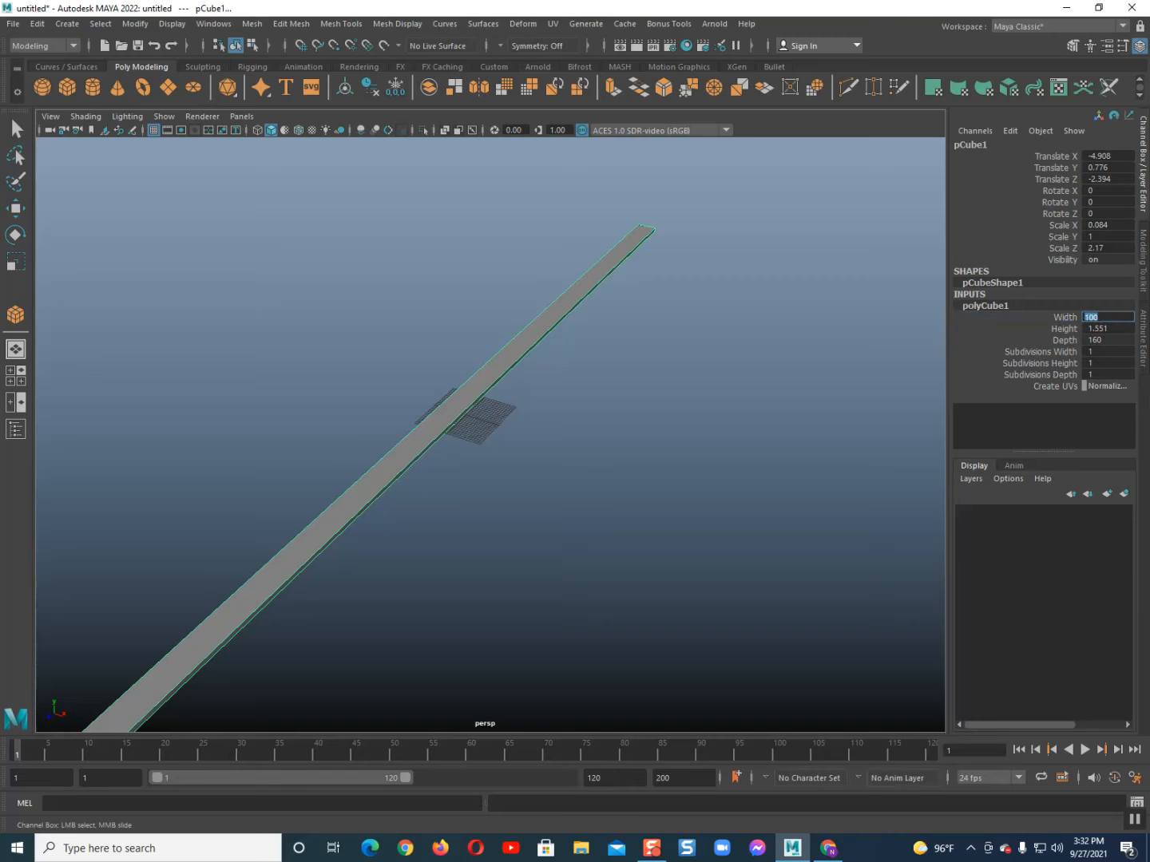
{"action": "left_click_drag", "start_coordinate": [470, 432], "coordinate": [563, 440], "text": "alt"}
{"action": "scroll", "coordinate": [563, 439], "scroll_direction": "down", "scroll_amount": 3}
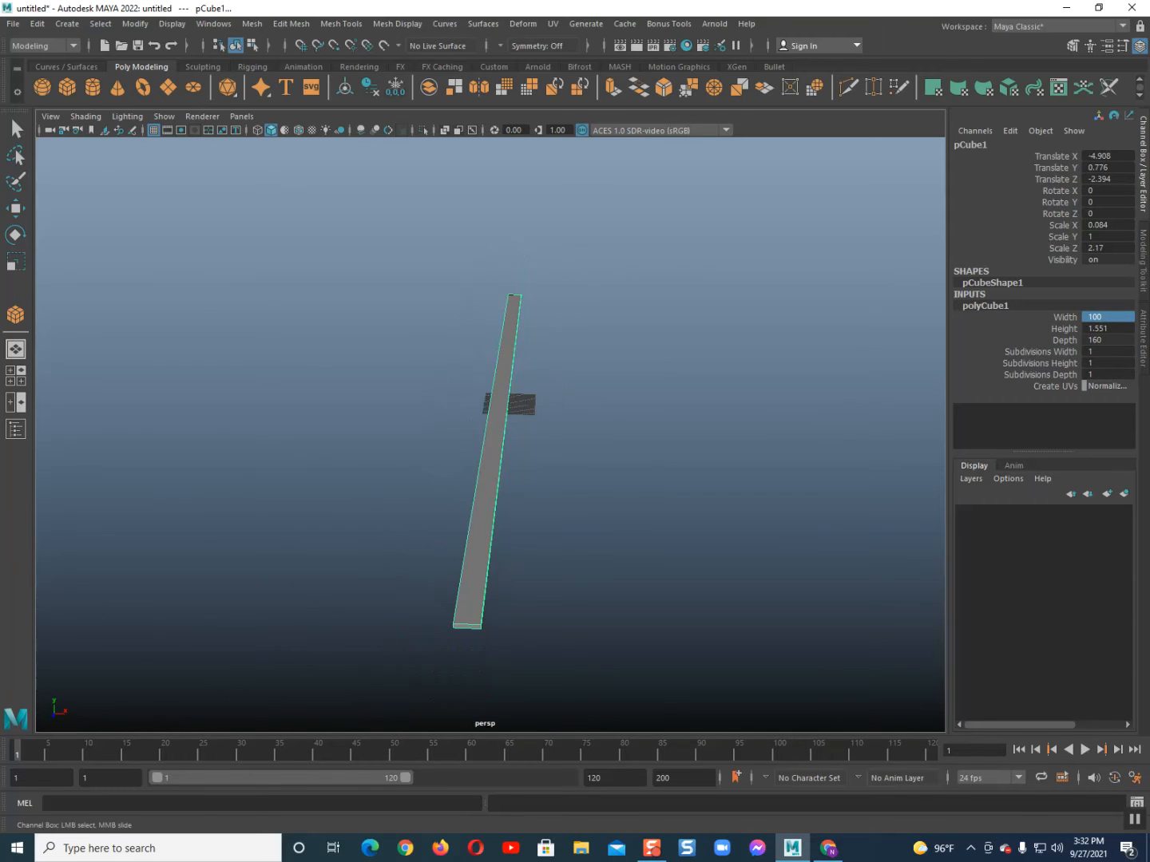
{"action": "scroll", "coordinate": [563, 440], "scroll_direction": "up", "scroll_amount": 2}
{"action": "middle_click_drag", "start_coordinate": [527, 439], "coordinate": [530, 367], "text": "alt"}
{"action": "scroll", "coordinate": [529, 367], "scroll_direction": "up", "scroll_amount": 2}
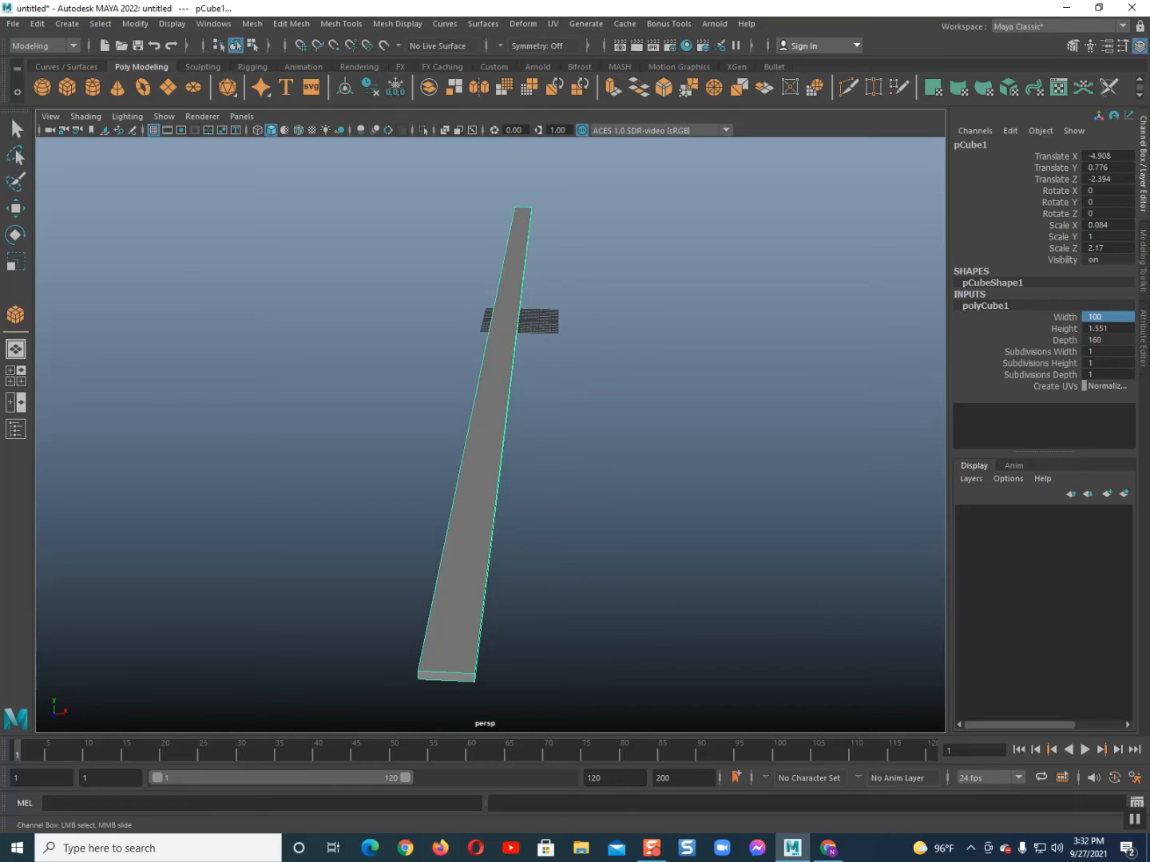
{"action": "left_click", "coordinate": [1040, 375]}
{"action": "left_click", "coordinate": [1064, 340]}
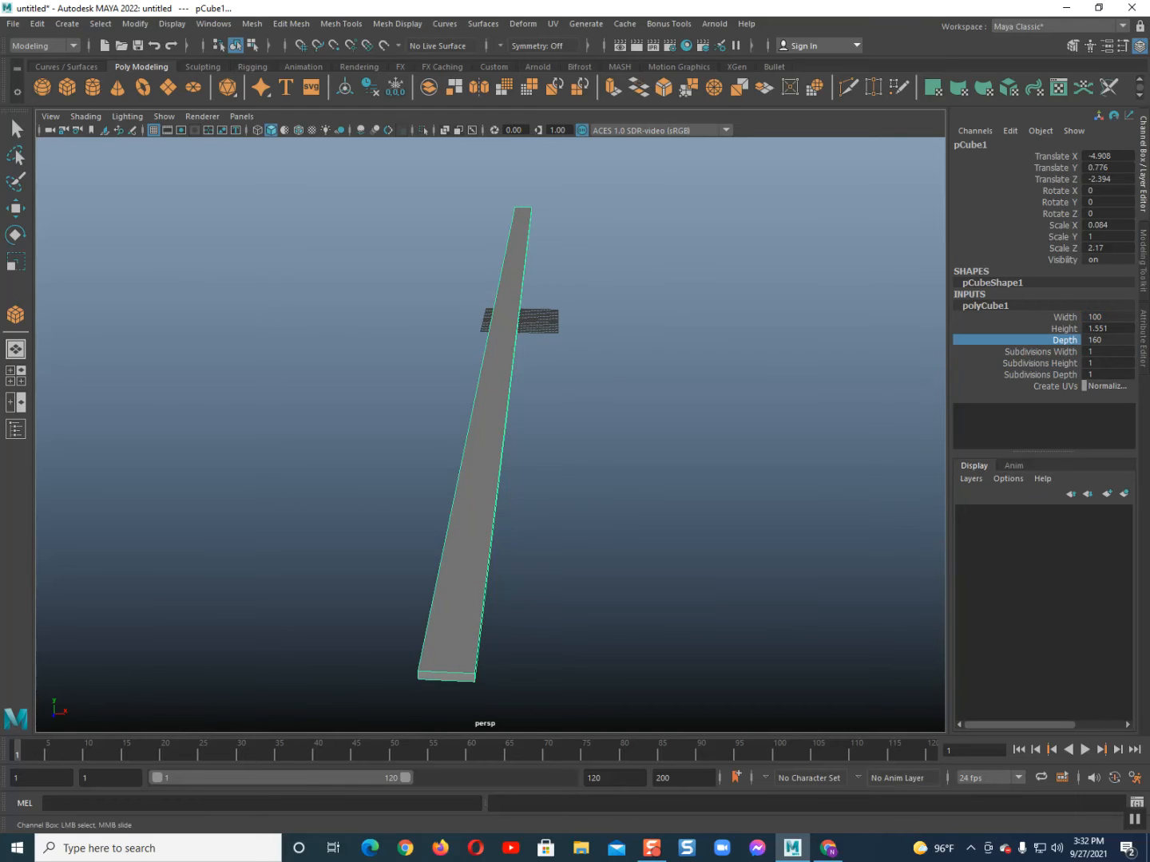
{"action": "middle_click_drag", "start_coordinate": [687, 406], "coordinate": [638, 407]}
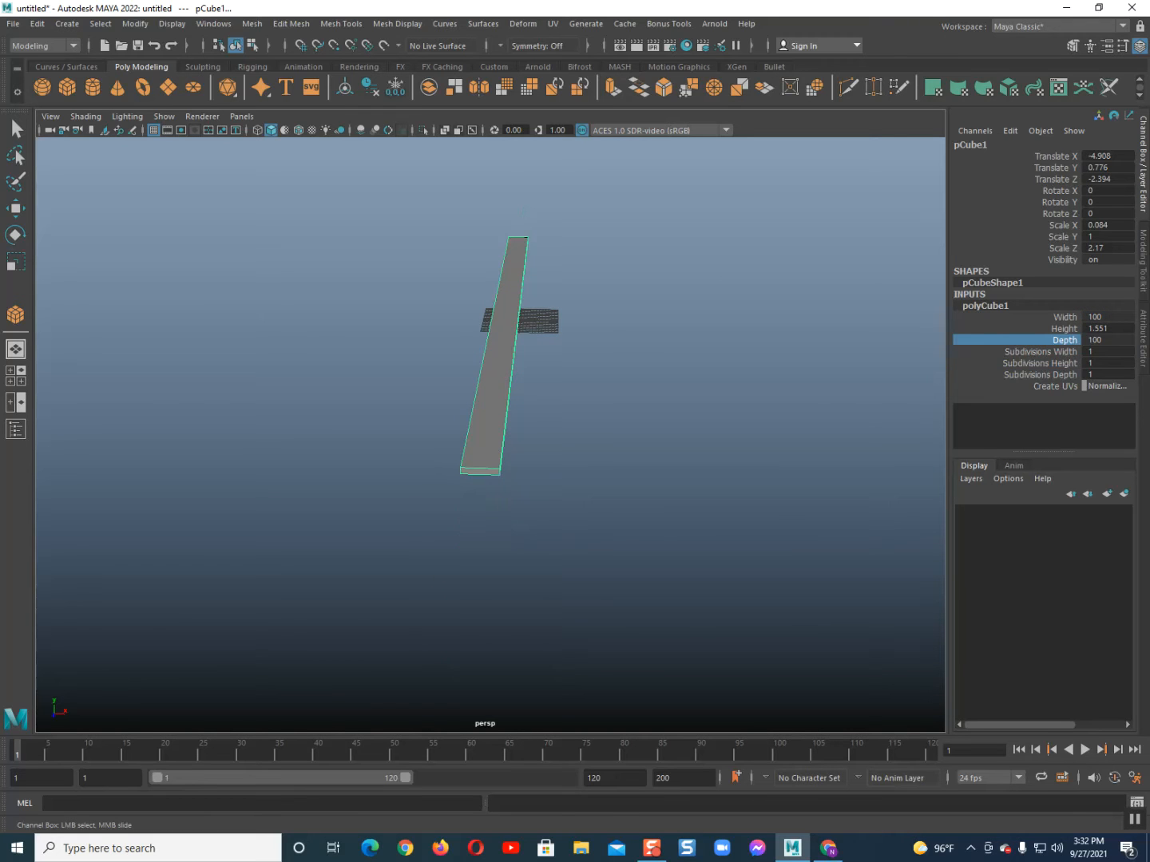
- Thin the slab to about 0.475 scale in Y and widen it to about 0.177 in X
{"action": "left_click_drag", "start_coordinate": [511, 431], "coordinate": [496, 400], "text": "alt"}
{"action": "scroll", "coordinate": [511, 415], "scroll_direction": "up", "scroll_amount": 2}
{"action": "scroll", "coordinate": [475, 435], "scroll_direction": "up", "scroll_amount": 2}
{"action": "key", "text": "r"}
{"action": "left_click_drag", "start_coordinate": [455, 152], "coordinate": [457, 226]}
{"action": "left_click_drag", "start_coordinate": [586, 287], "coordinate": [631, 283]}
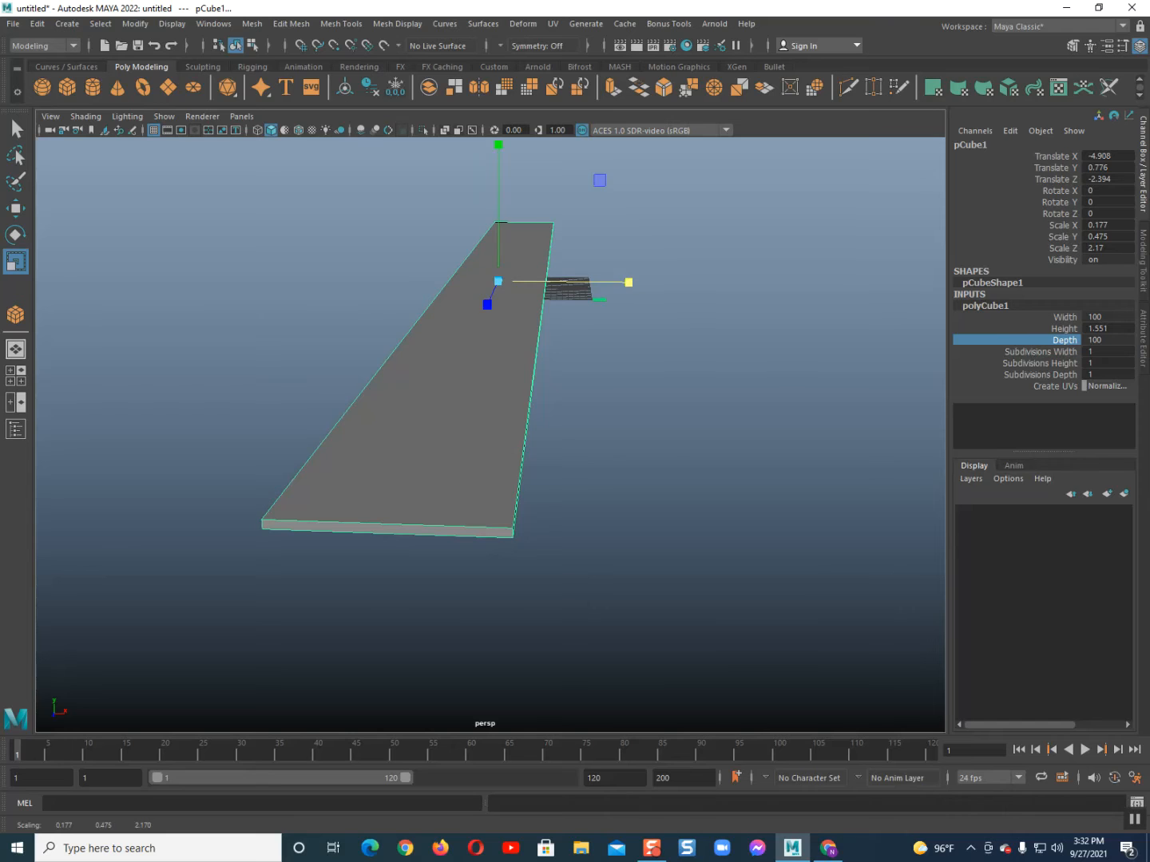
- Subdivide the slab into 4 segments across its width and 34 along its depth
{"action": "left_click", "coordinate": [1041, 352]}
{"action": "middle_click_drag", "start_coordinate": [670, 360], "coordinate": [709, 360]}
{"action": "mouse_move", "coordinate": [709, 360]}
{"action": "left_mouse_down", "text": "alt"}
{"action": "mouse_move", "coordinate": [709, 315]}
{"action": "mouse_move", "coordinate": [709, 341]}
{"action": "mouse_move", "coordinate": [722, 342]}
{"action": "left_mouse_up", "text": "alt"}
{"action": "scroll", "coordinate": [708, 341], "scroll_direction": "up", "scroll_amount": 4}
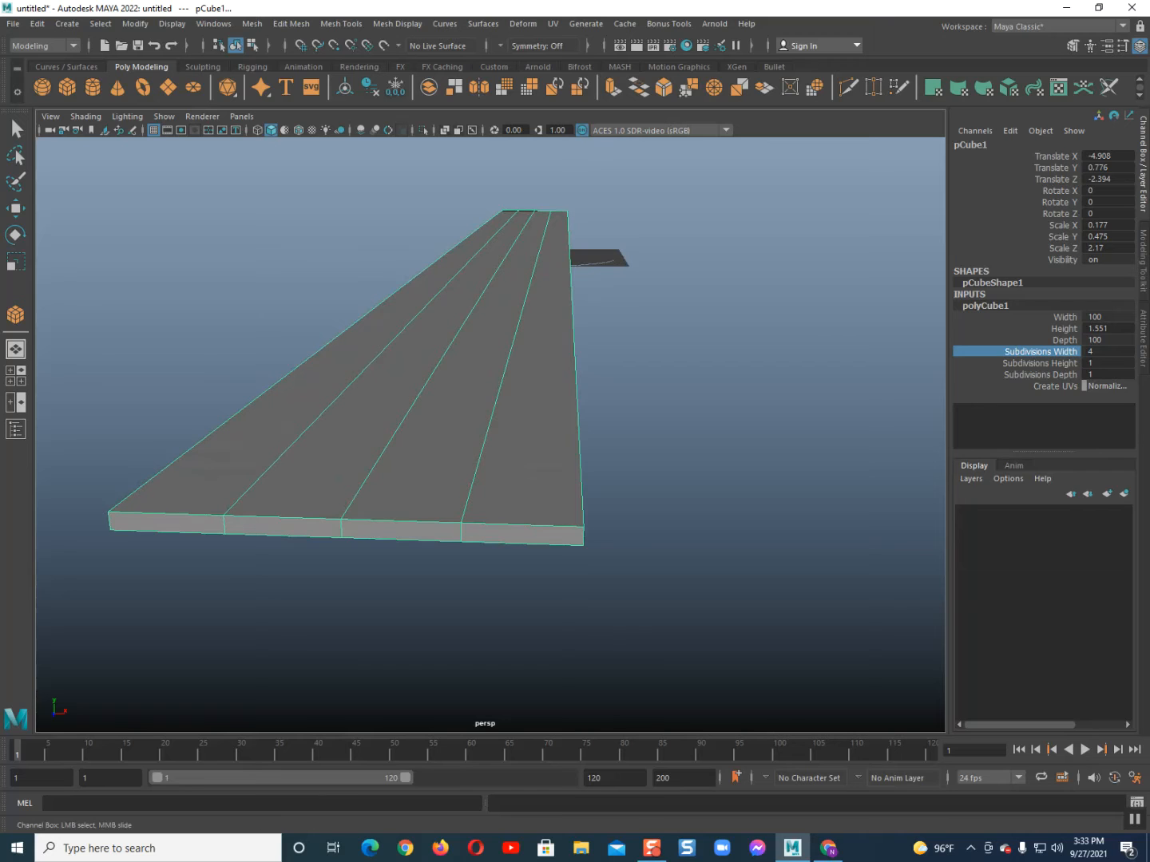
{"action": "left_click", "coordinate": [1040, 374]}
{"action": "middle_click_drag", "start_coordinate": [679, 359], "coordinate": [859, 359]}
{"action": "left_click_drag", "start_coordinate": [479, 398], "coordinate": [534, 399], "text": "alt"}
{"action": "scroll", "coordinate": [505, 399], "scroll_direction": "up", "scroll_amount": 4}
{"action": "scroll", "coordinate": [478, 431], "scroll_direction": "down", "scroll_amount": 4}
- In the front view, lower the slab onto the grid line at about Translate Y 0.414
{"action": "mouse_move", "coordinate": [431, 487]}
{"action": "left_mouse_down", "text": "alt"}
{"action": "mouse_move", "coordinate": [413, 432]}
{"action": "mouse_move", "coordinate": [414, 475]}
{"action": "left_mouse_up", "text": "alt"}
{"action": "key", "text": "space"}
{"action": "scroll", "coordinate": [513, 472], "scroll_direction": "up", "scroll_amount": 2}
{"action": "middle_click_drag", "start_coordinate": [415, 447], "coordinate": [544, 473], "text": "alt"}
{"action": "scroll", "coordinate": [514, 472], "scroll_direction": "down", "scroll_amount": 1}
{"action": "key", "text": "w"}
{"action": "left_click_drag", "start_coordinate": [464, 359], "coordinate": [464, 372]}
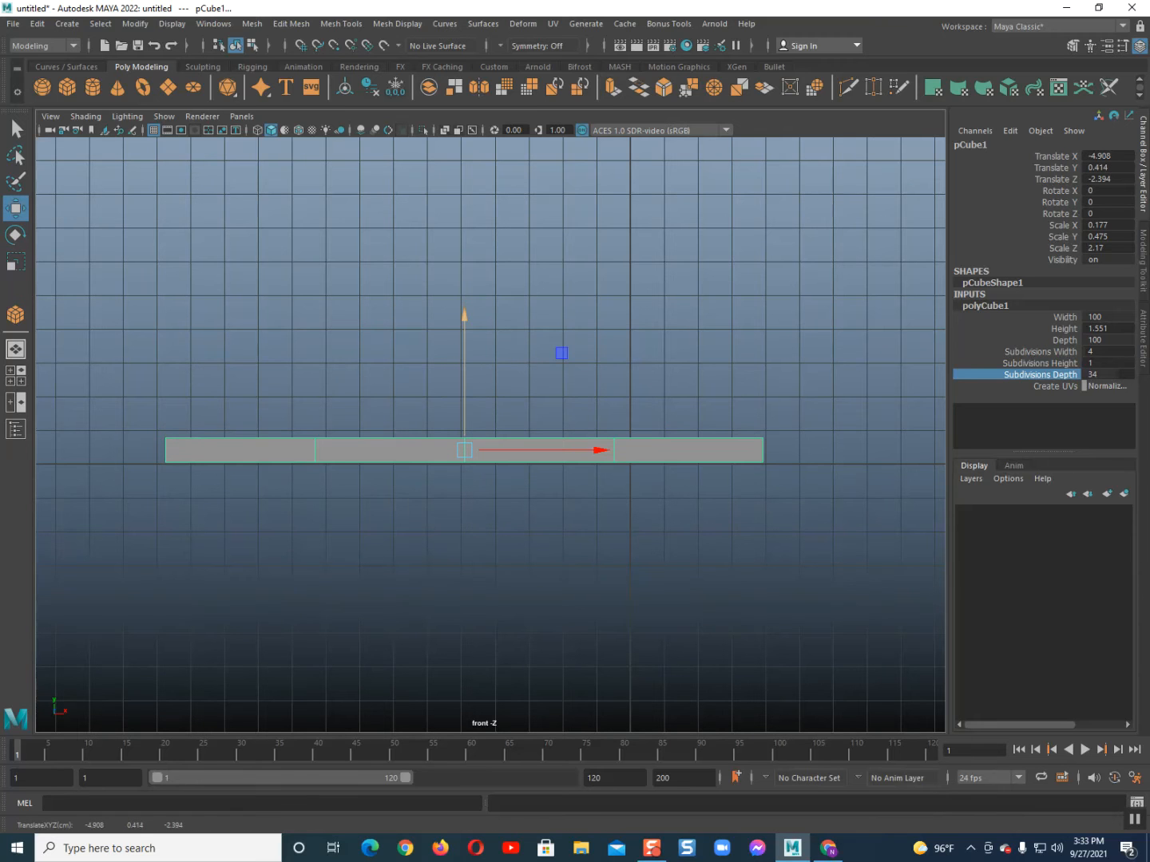
{"action": "scroll", "coordinate": [476, 440], "scroll_direction": "up", "scroll_amount": 2}
{"action": "middle_click_drag", "start_coordinate": [457, 444], "coordinate": [500, 435], "text": "alt"}
- In the perspective view, use Offset Edge Loop to add loops on both sides of the slab's central lengthwise edge
{"action": "key", "text": "space"}
{"action": "left_click_drag", "start_coordinate": [499, 435], "coordinate": [511, 492]}
{"action": "left_click", "coordinate": [341, 23]}
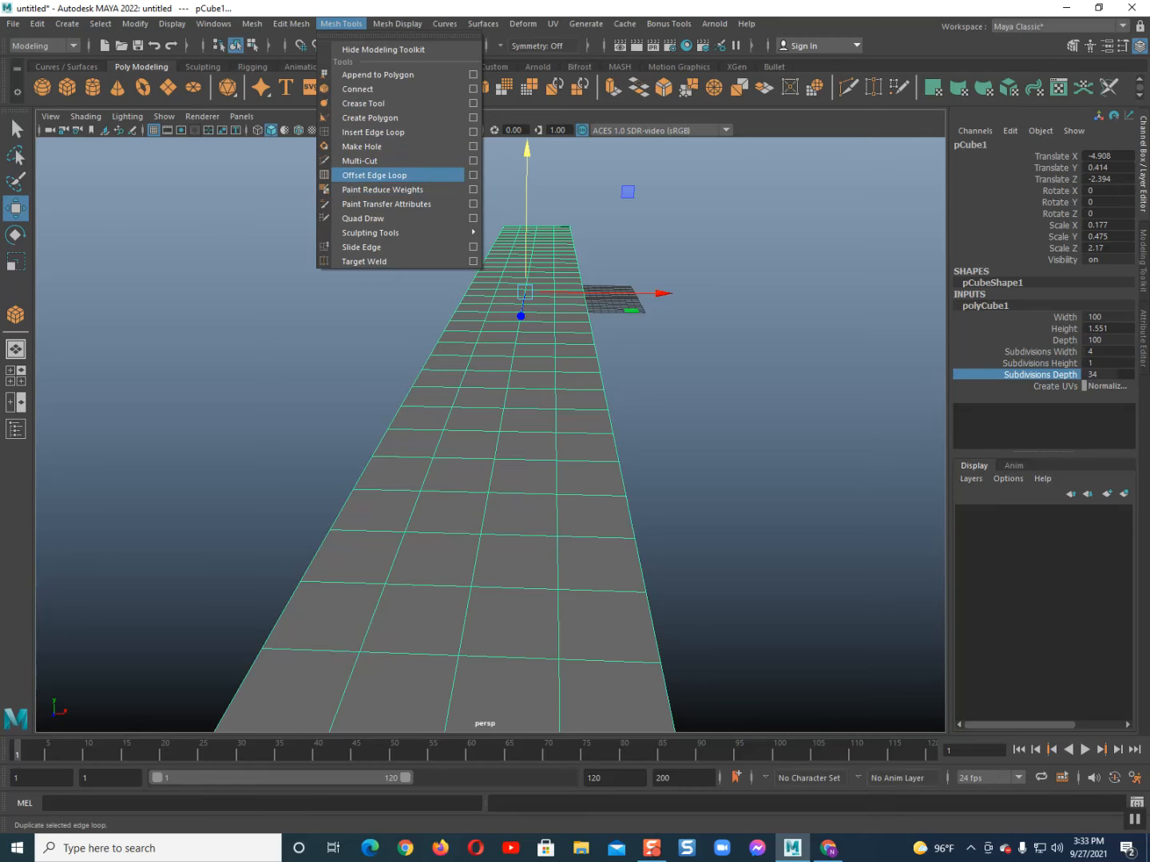
{"action": "left_click", "coordinate": [374, 175]}
{"action": "mouse_move", "coordinate": [488, 414]}
{"action": "left_mouse_down", "text": "alt"}
{"action": "mouse_move", "coordinate": [491, 382]}
{"action": "mouse_move", "coordinate": [492, 392]}
{"action": "left_mouse_up", "text": "alt"}
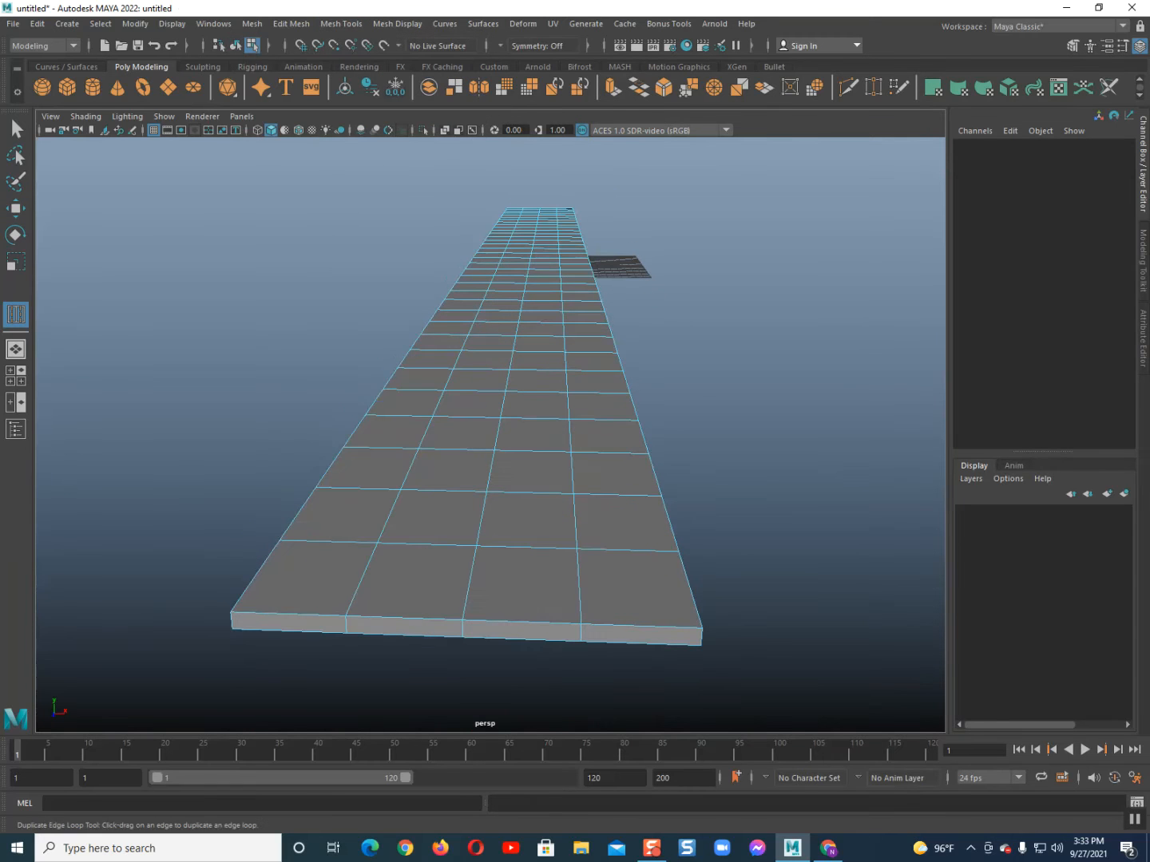
{"action": "left_click_drag", "start_coordinate": [486, 495], "coordinate": [438, 586]}
- In the front view, extrude the top faces between the offset loops upward to about Y 3.05
{"action": "key", "text": "space"}
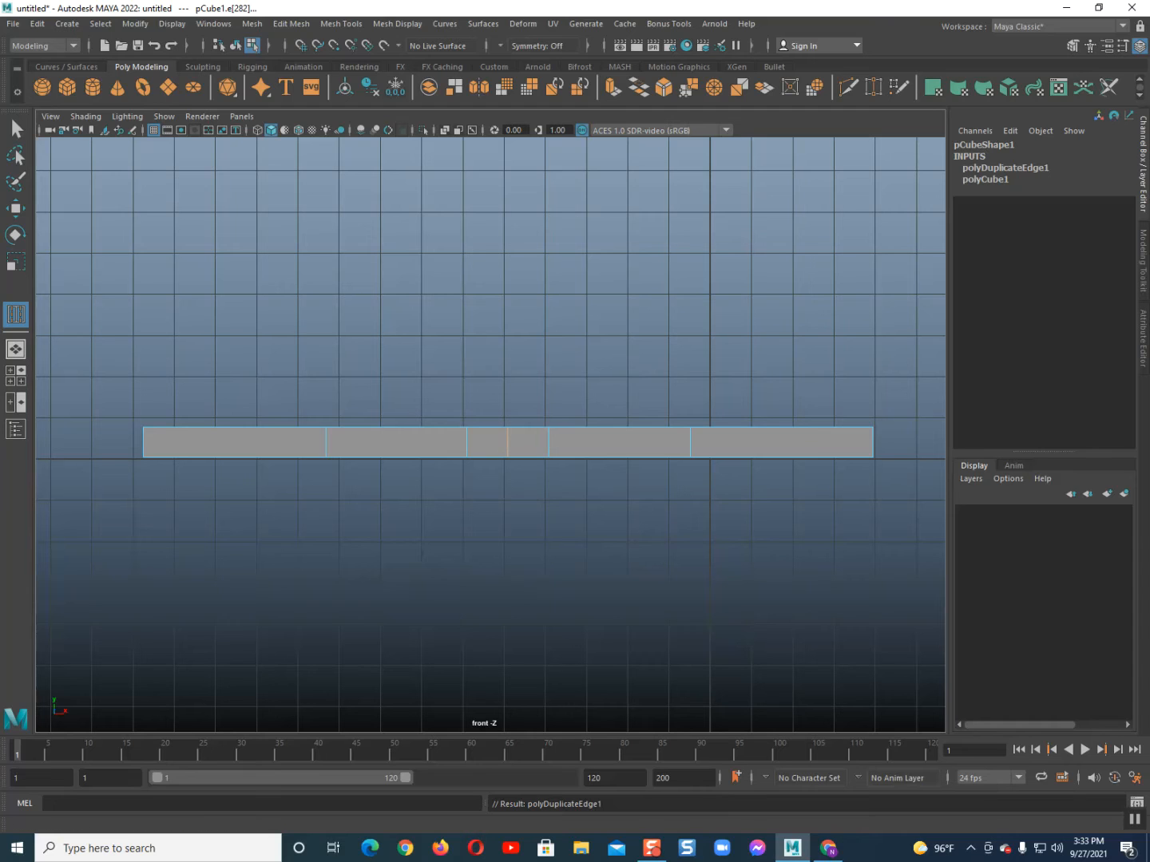
{"action": "left_click", "coordinate": [16, 128]}
{"action": "right_click_drag", "start_coordinate": [521, 417], "coordinate": [521, 455]}
{"action": "left_click_drag", "start_coordinate": [479, 404], "coordinate": [535, 451]}
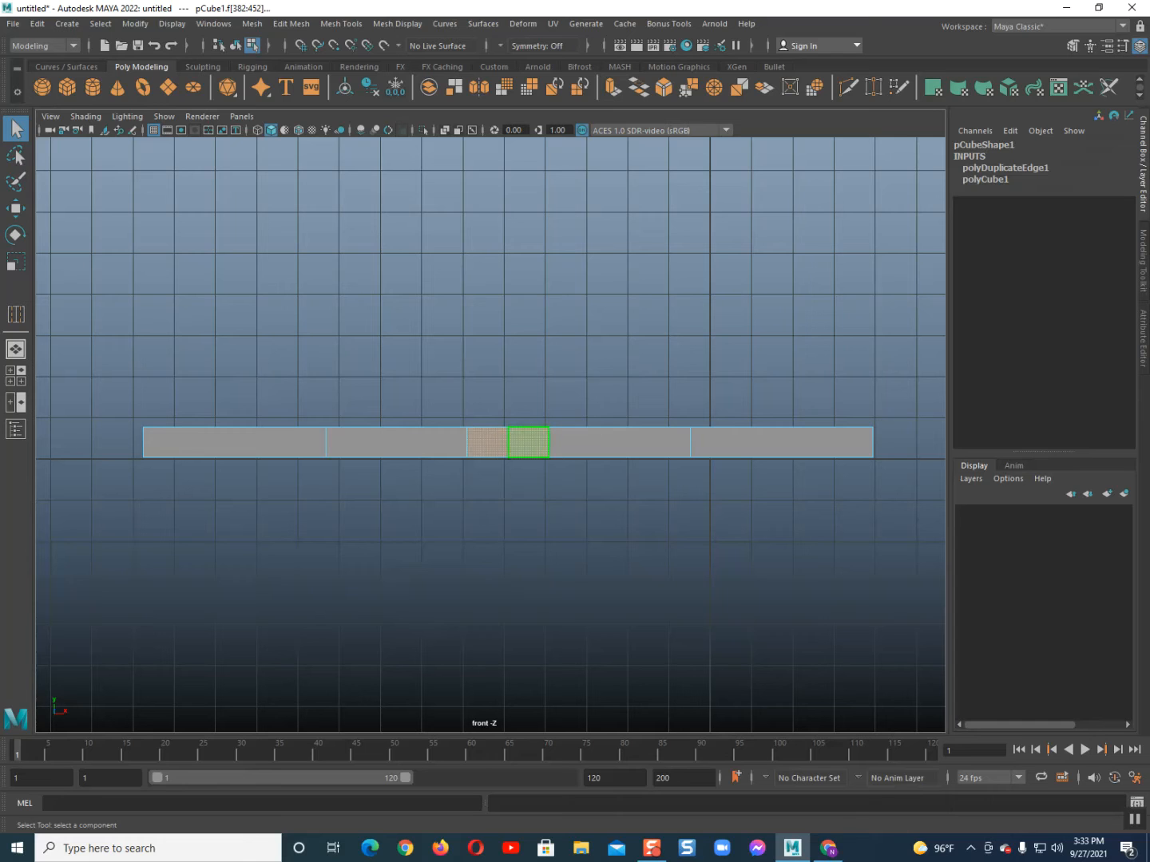
{"action": "left_click_drag", "start_coordinate": [477, 434], "coordinate": [477, 433], "text": "ctrl"}
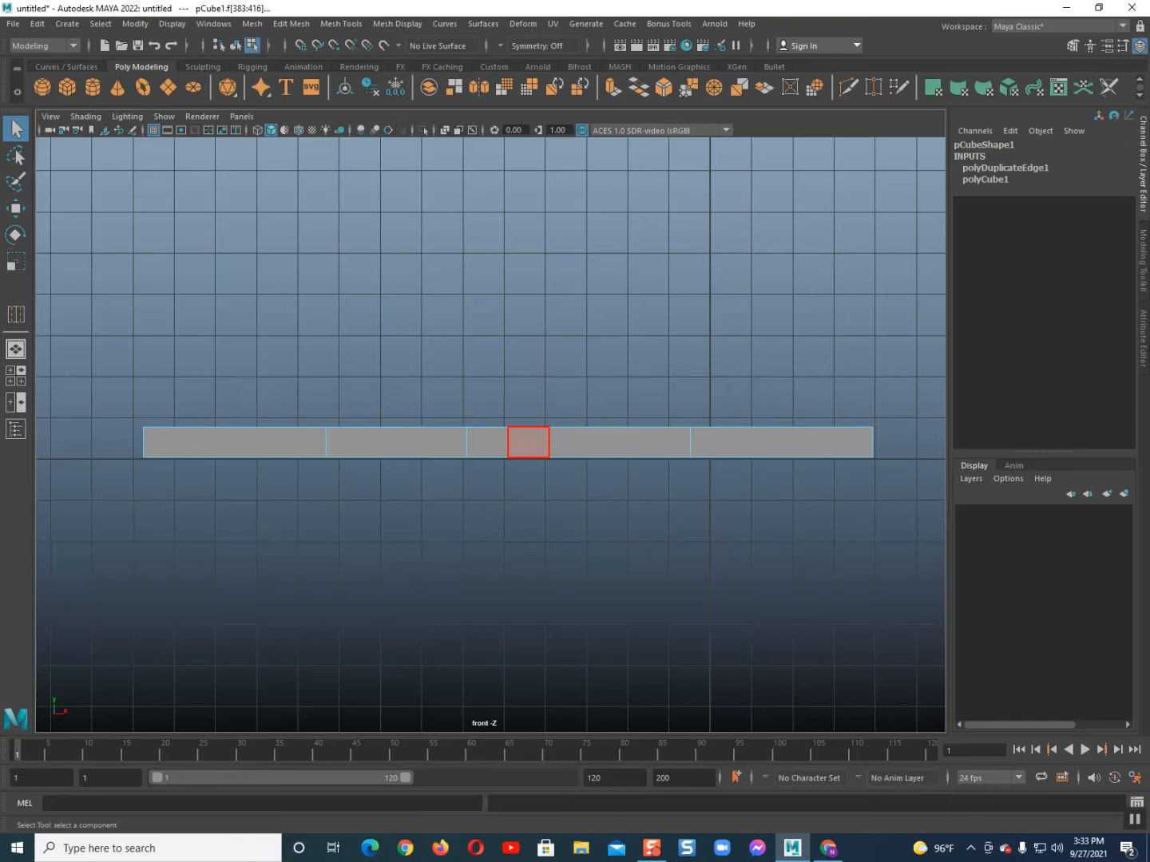
{"action": "key", "text": "w"}
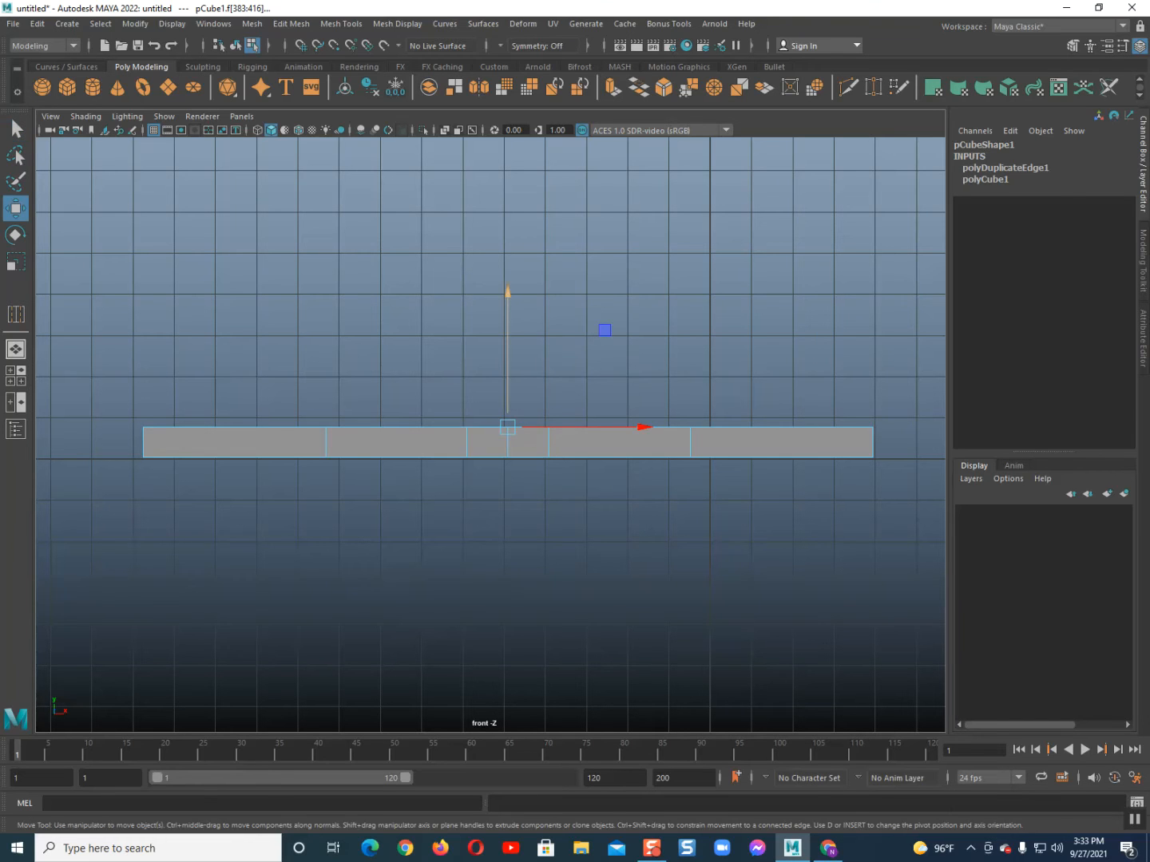
{"action": "left_click_drag", "start_coordinate": [507, 350], "coordinate": [508, 257], "text": "shift"}
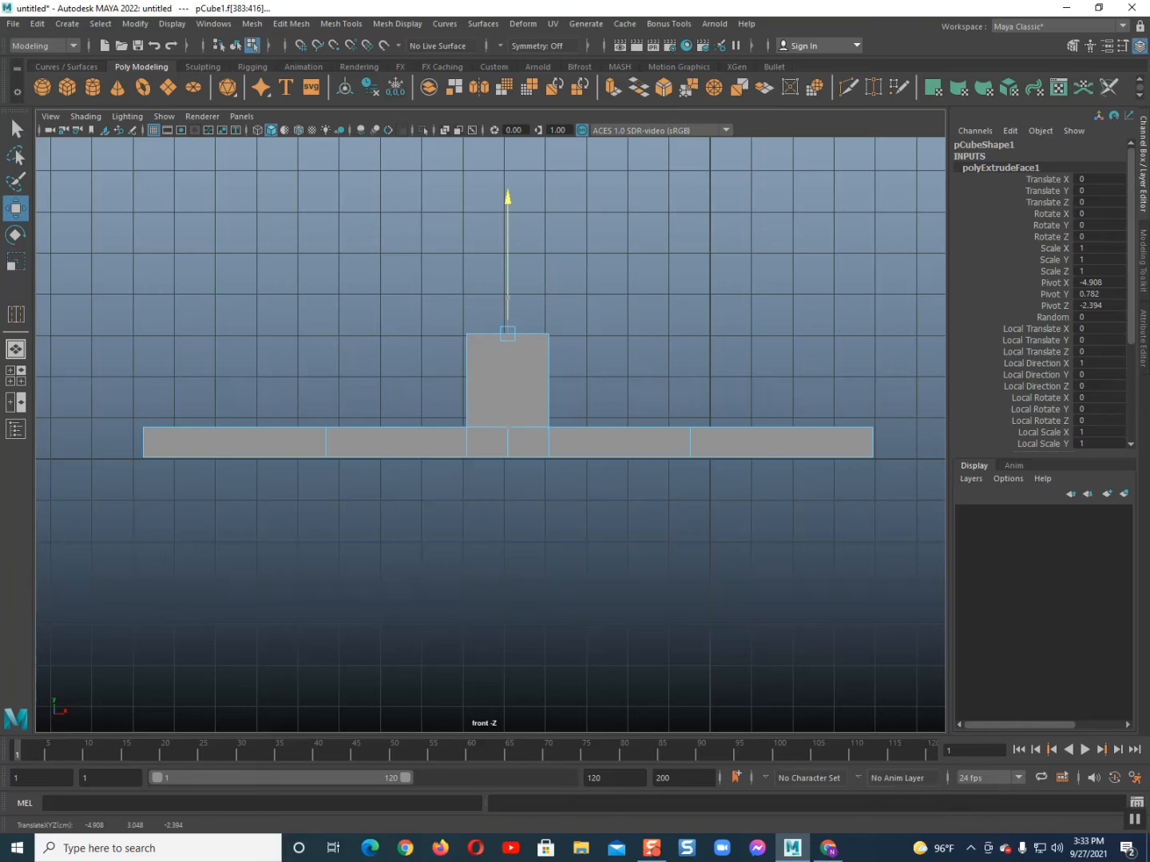
- Raise the middle top vertices of the extruded block to form a pointed ridge
{"action": "scroll", "coordinate": [508, 303], "scroll_direction": "up", "scroll_amount": 3}
{"action": "middle_click_drag", "start_coordinate": [506, 304], "coordinate": [522, 380], "text": "alt"}
{"action": "right_click_drag", "start_coordinate": [486, 368], "coordinate": [435, 369]}
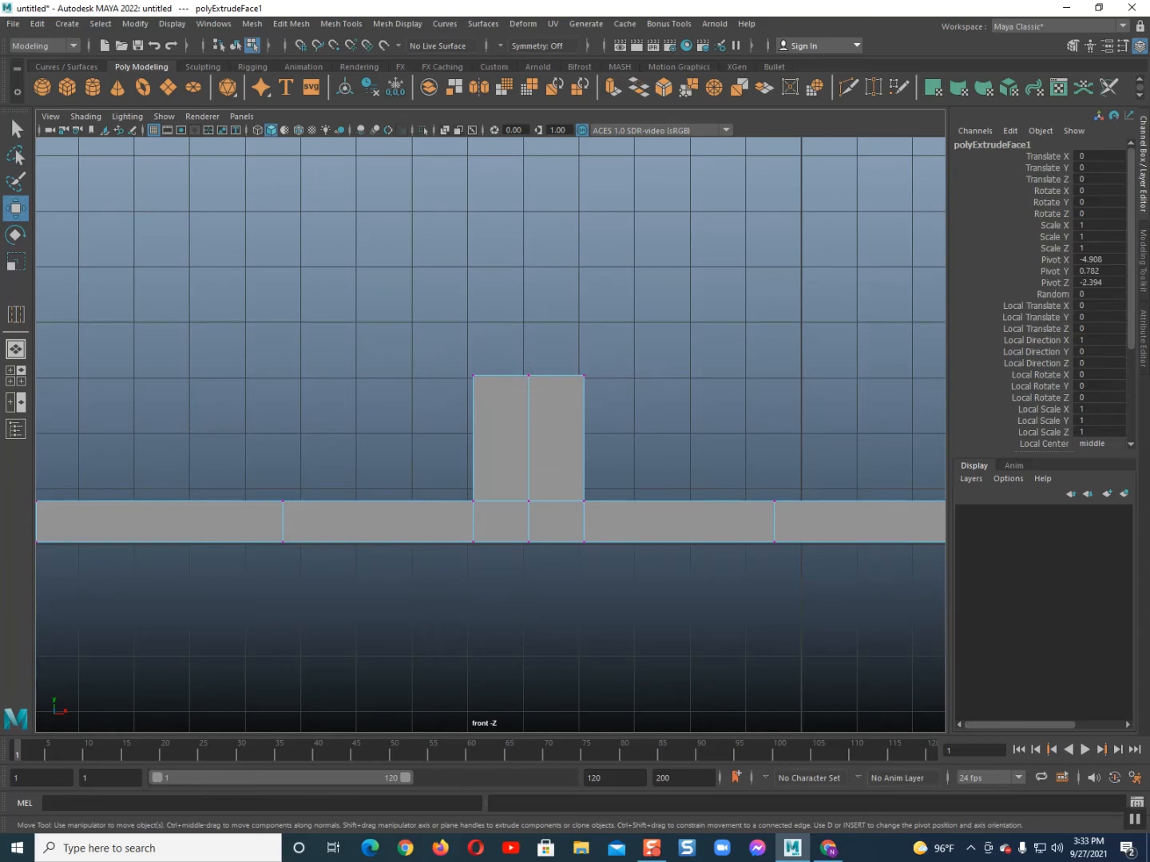
{"action": "left_click_drag", "start_coordinate": [510, 356], "coordinate": [546, 393]}
{"action": "left_click_drag", "start_coordinate": [528, 335], "coordinate": [529, 269]}
- Scale the base's outer vertices on both sides of the ridge outward in X by about 1.9 times
{"action": "middle_click_drag", "start_coordinate": [528, 270], "coordinate": [665, 217], "text": "alt"}
{"action": "scroll", "coordinate": [726, 233], "scroll_direction": "down", "scroll_amount": 4}
{"action": "left_click_drag", "start_coordinate": [242, 351], "coordinate": [474, 544]}
{"action": "left_click_drag", "start_coordinate": [628, 383], "coordinate": [942, 567], "text": "shift"}
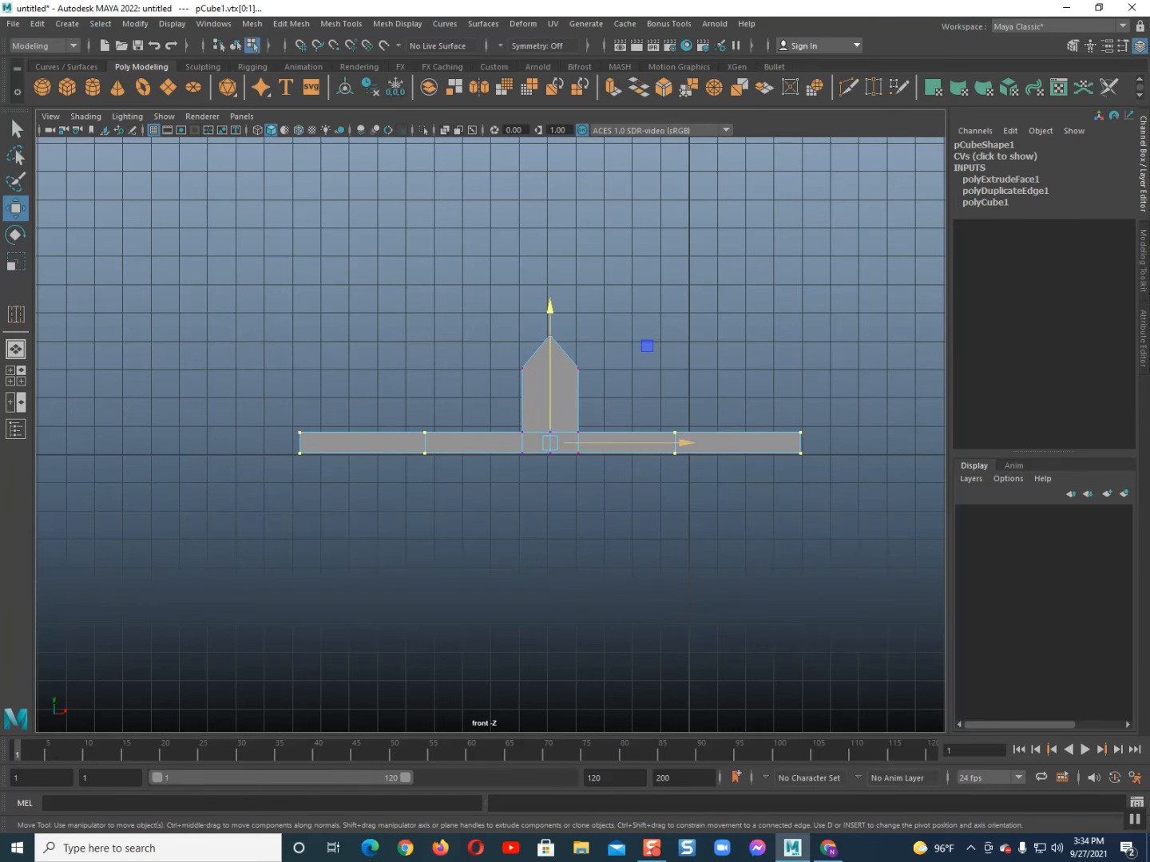
{"action": "key", "text": "r"}
{"action": "left_click_drag", "start_coordinate": [678, 442], "coordinate": [800, 442]}
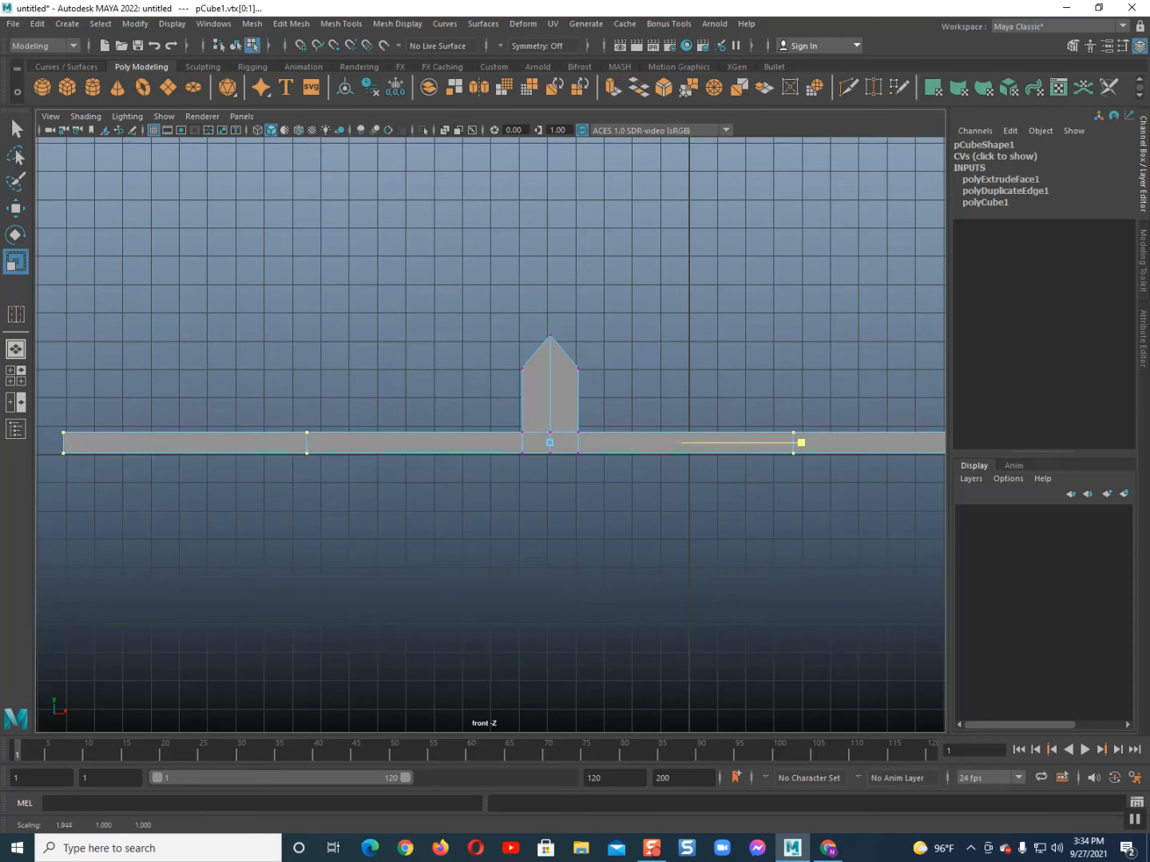
{"action": "scroll", "coordinate": [802, 442], "scroll_direction": "down", "scroll_amount": 3}
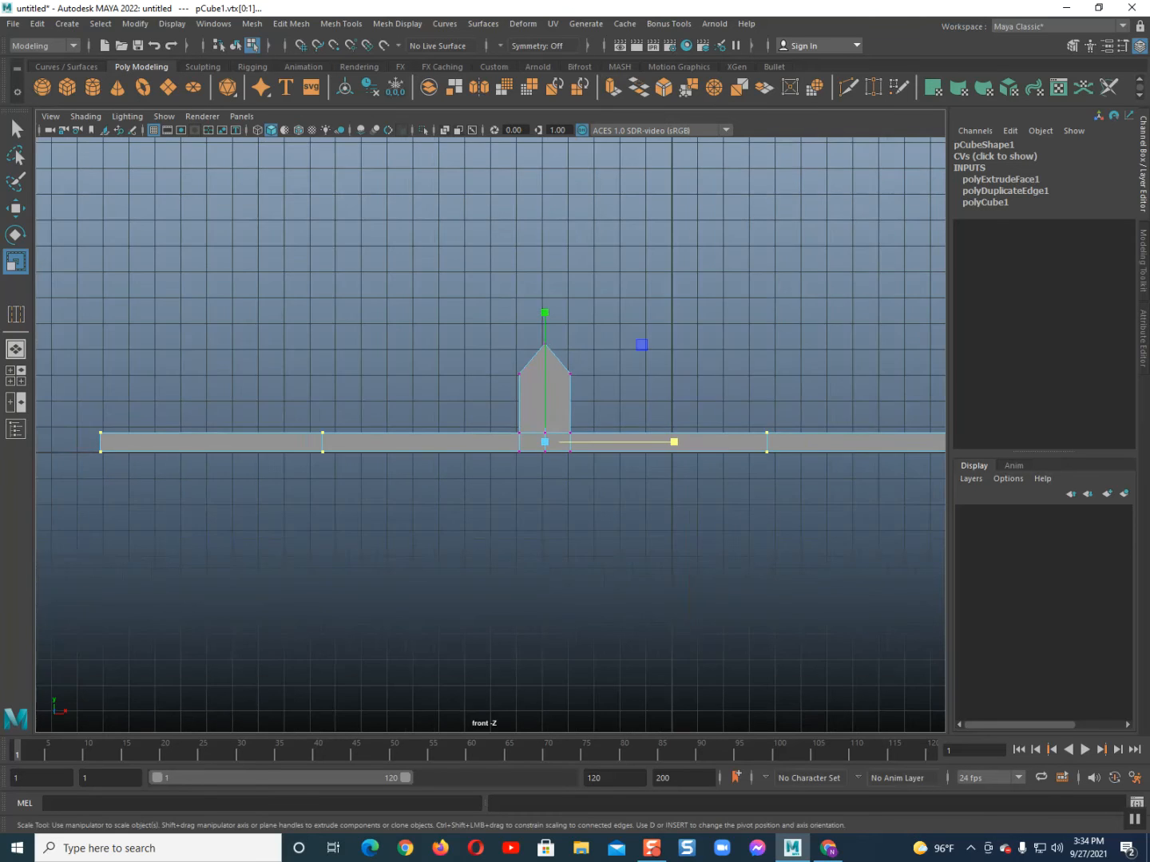
{"action": "left_click_drag", "start_coordinate": [665, 442], "coordinate": [664, 442]}
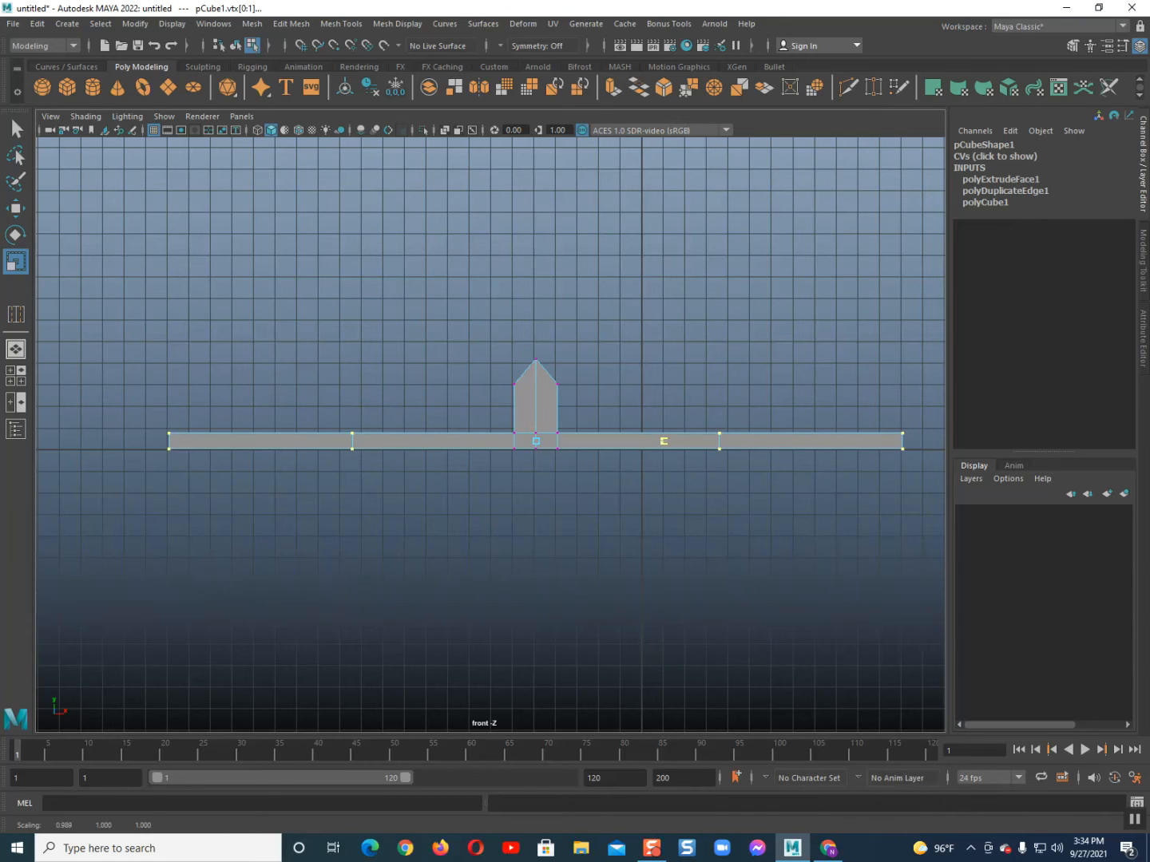
- Insert one edge loop across each outer section of the widened base, about a third in from its outer edge
{"action": "left_click_drag", "start_coordinate": [664, 442], "coordinate": [664, 441]}
{"action": "right_click_drag", "start_coordinate": [486, 320], "coordinate": [399, 320], "text": "shift"}
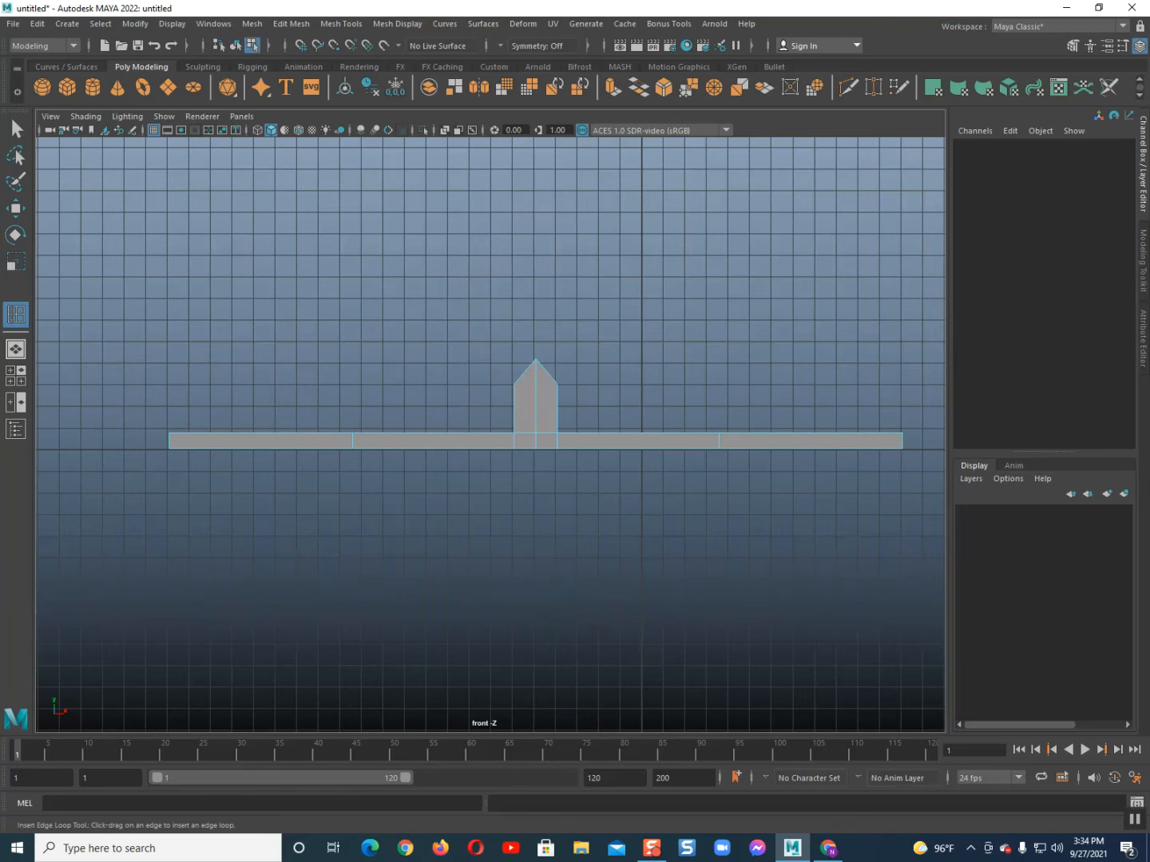
{"action": "left_click", "coordinate": [235, 435]}
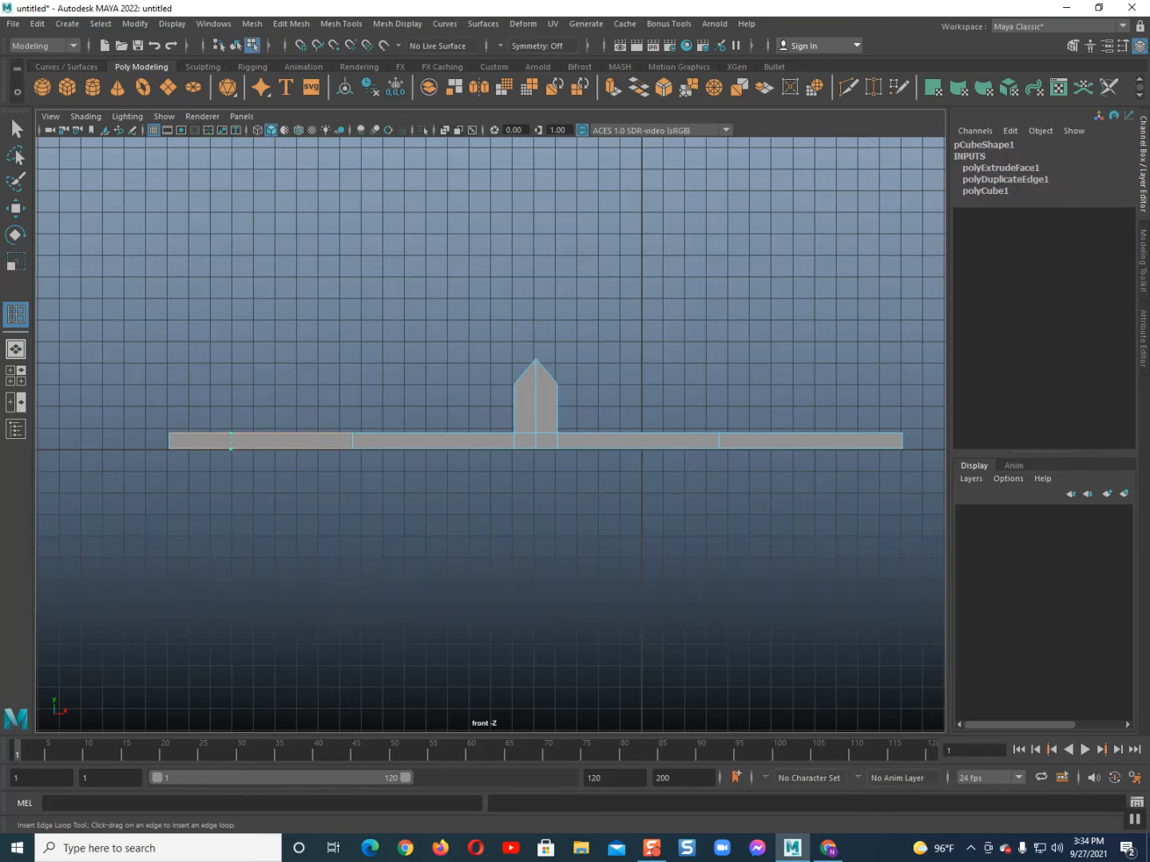
{"action": "left_click", "coordinate": [837, 435]}
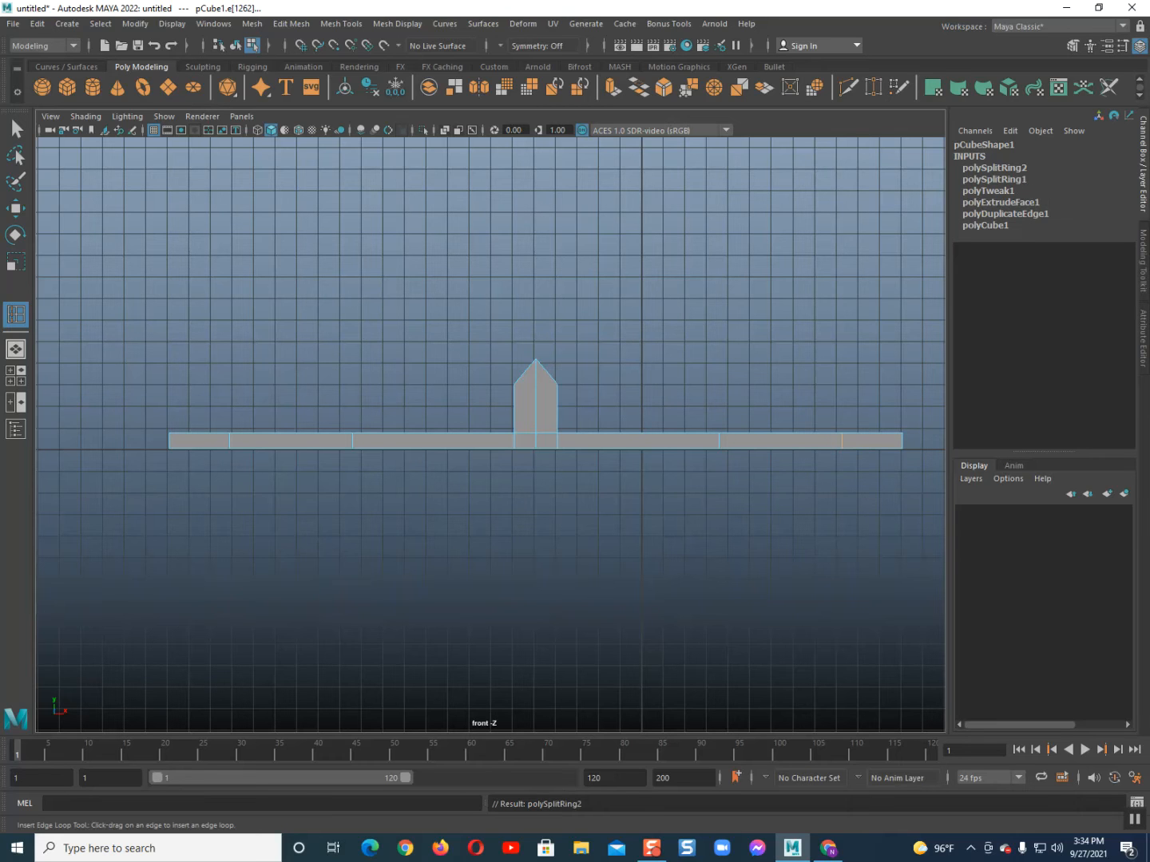
- Extrude the top faces of both outermost base strips slightly upward to form raised borders, and return to object mode
{"action": "key", "text": "q"}
{"action": "right_click_drag", "start_coordinate": [536, 428], "coordinate": [536, 378]}
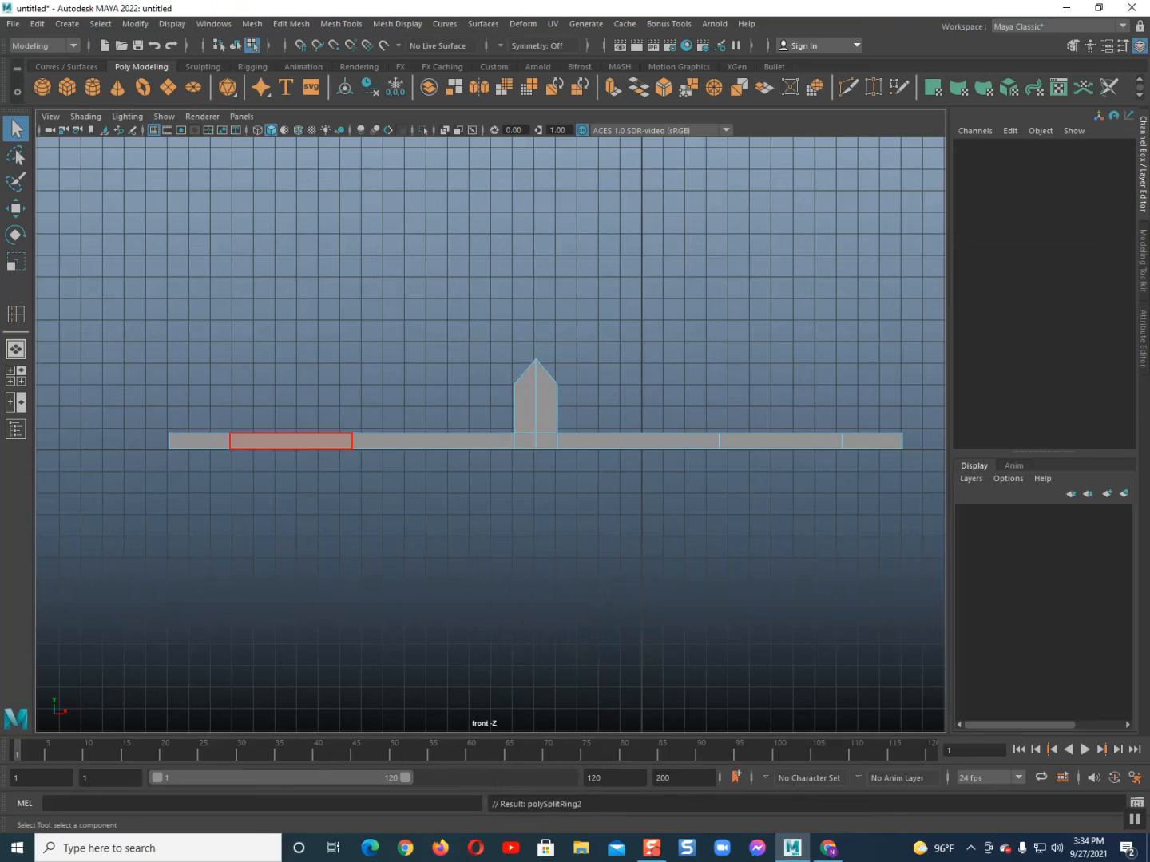
{"action": "left_click", "coordinate": [205, 435]}
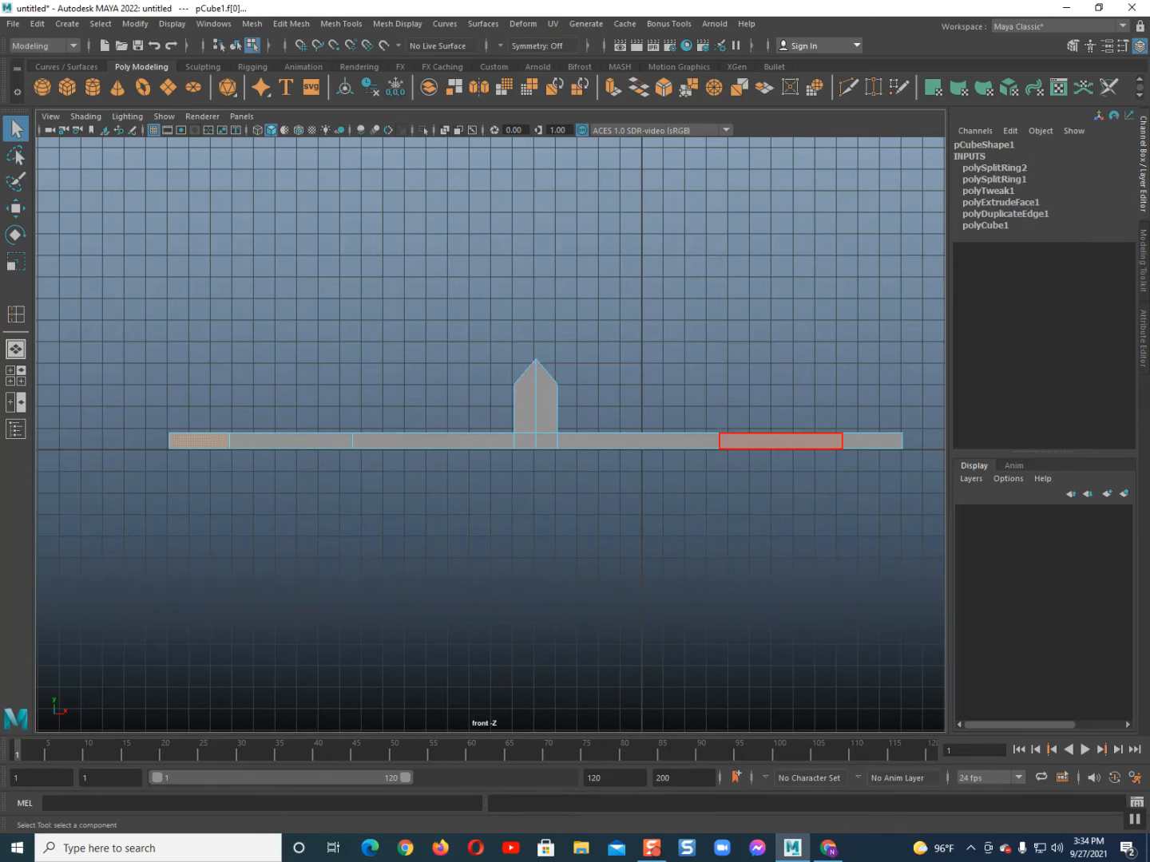
{"action": "left_click", "coordinate": [873, 435], "text": "shift"}
{"action": "left_click", "coordinate": [873, 435], "text": "shift"}
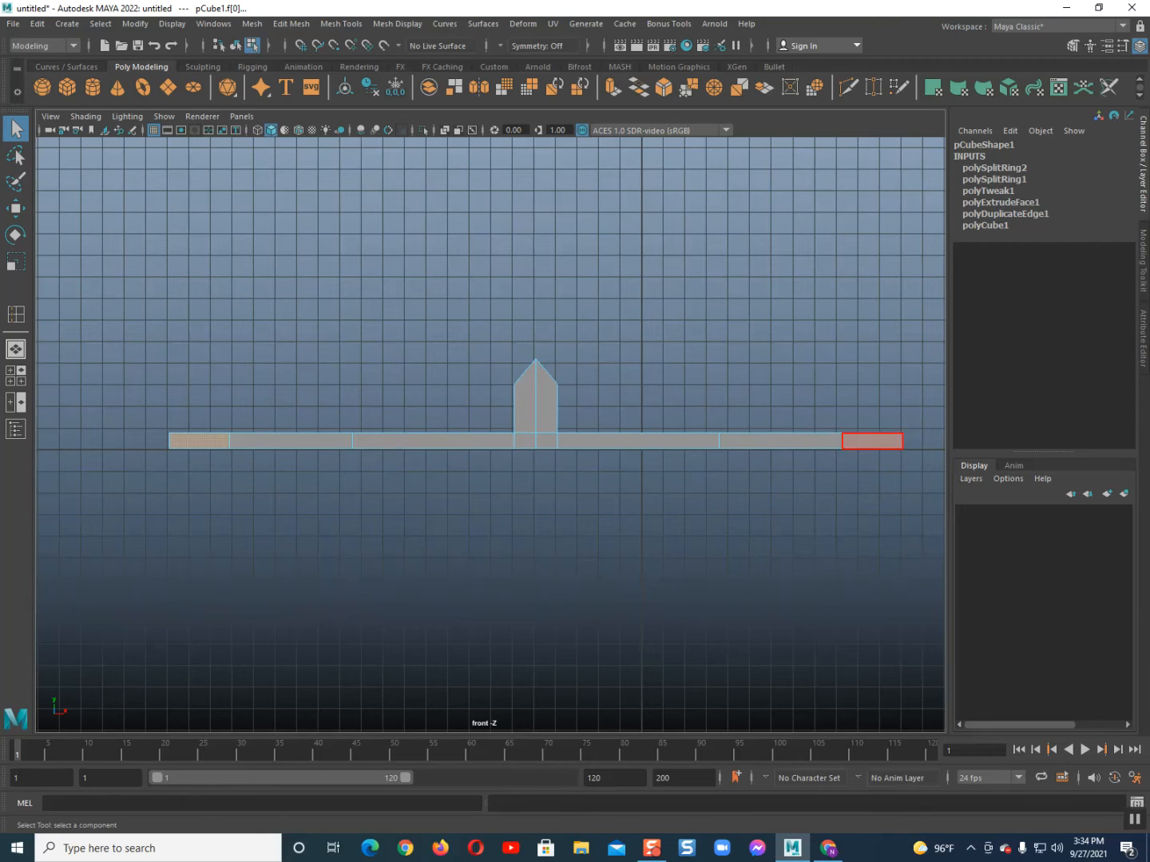
{"action": "left_click", "coordinate": [198, 441], "text": "shift"}
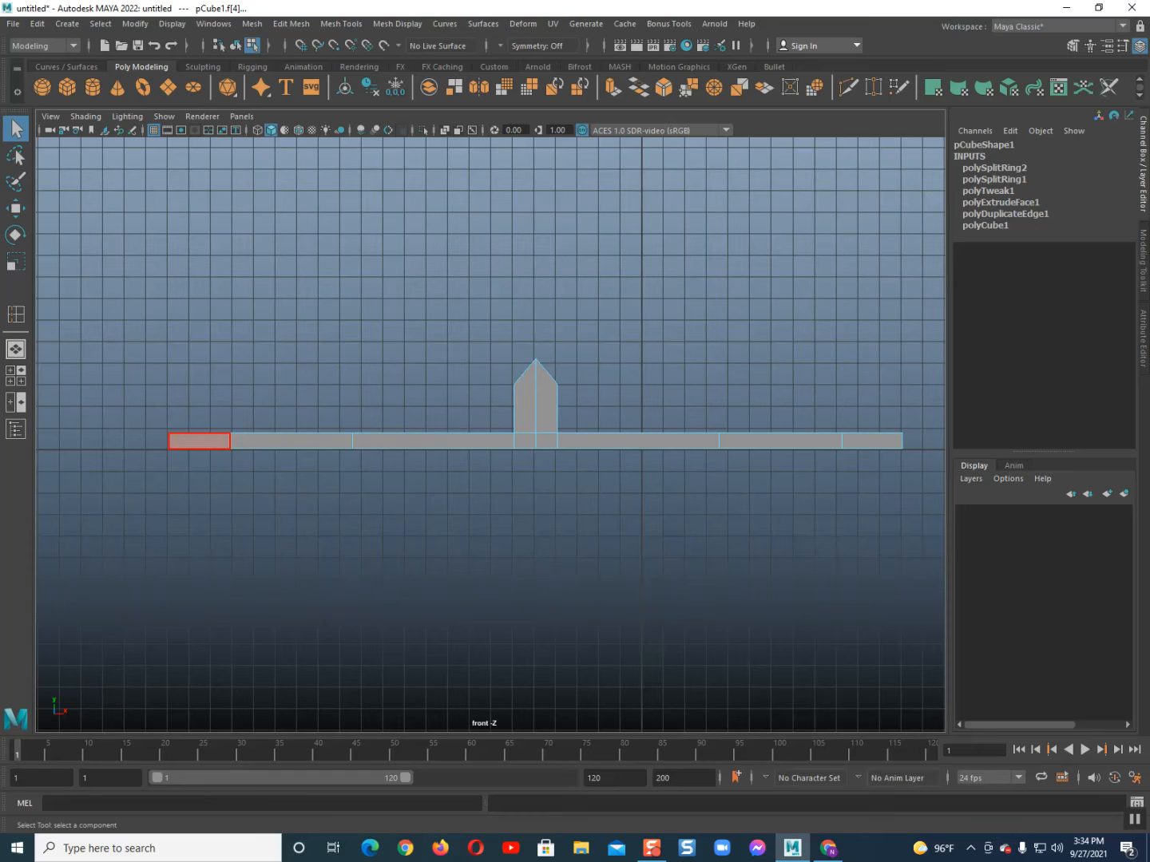
{"action": "key", "text": "w"}
{"action": "left_click_drag", "start_coordinate": [535, 298], "coordinate": [535, 283], "text": "shift"}
{"action": "right_click_drag", "start_coordinate": [534, 411], "coordinate": [607, 357]}
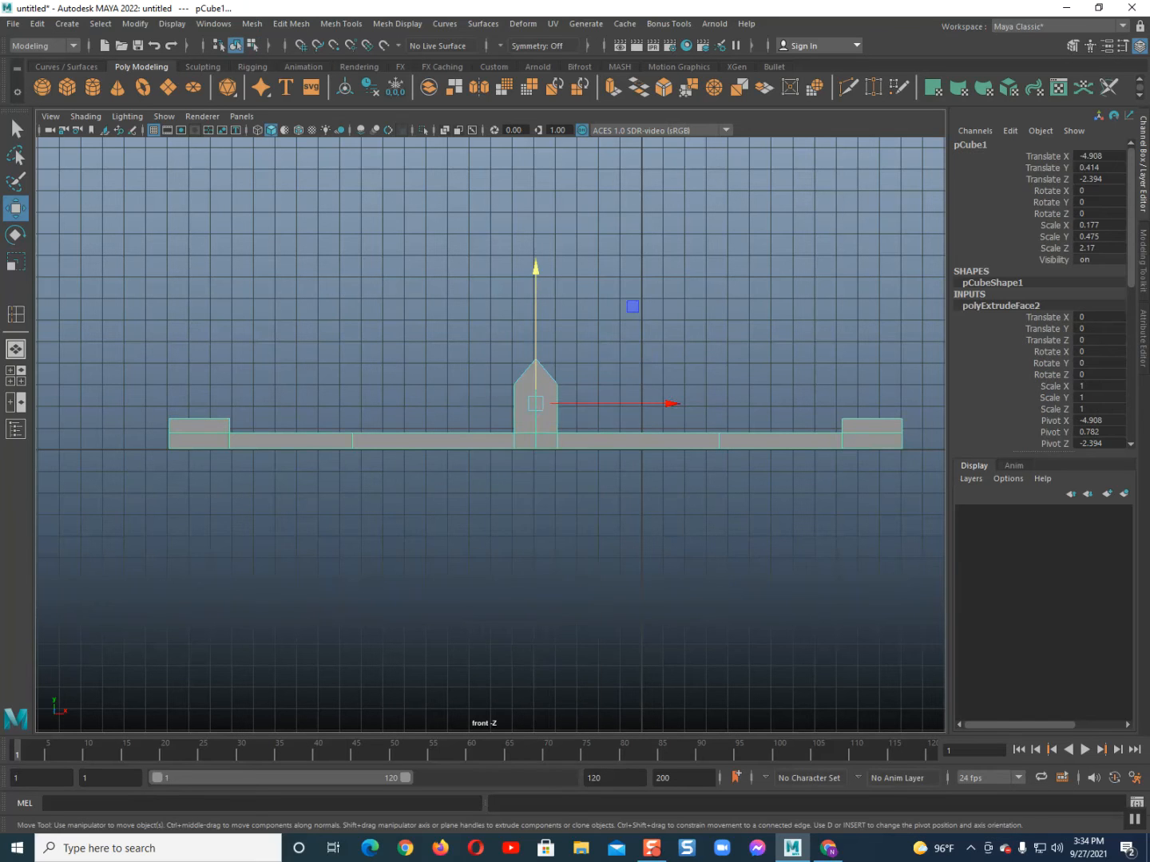
- Assign a new Phong E material to the whole mesh and set its color to black
{"action": "scroll", "coordinate": [606, 357], "scroll_direction": "down", "scroll_amount": 1}
{"action": "scroll", "coordinate": [579, 545], "scroll_direction": "up", "scroll_amount": 5}
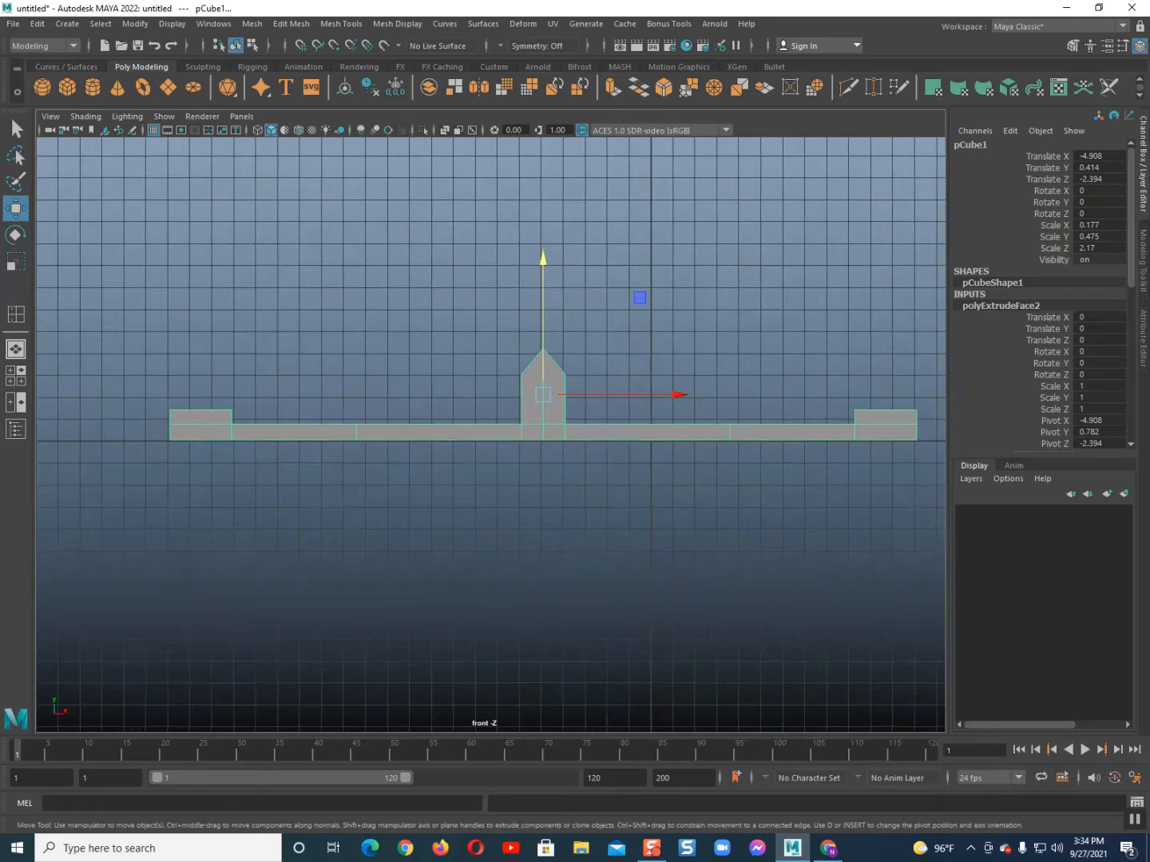
{"action": "scroll", "coordinate": [490, 433], "scroll_direction": "down", "scroll_amount": 1}
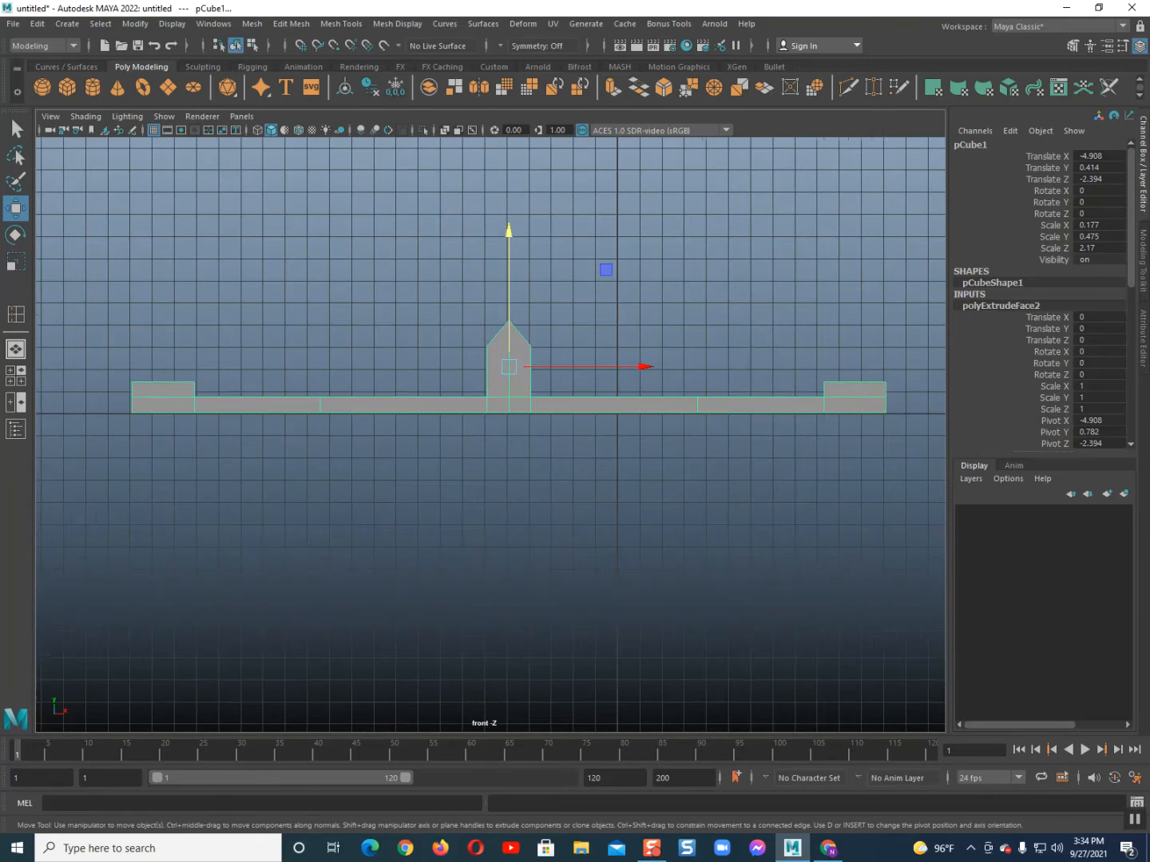
{"action": "middle_click_drag", "start_coordinate": [490, 434], "coordinate": [491, 422], "text": "alt"}
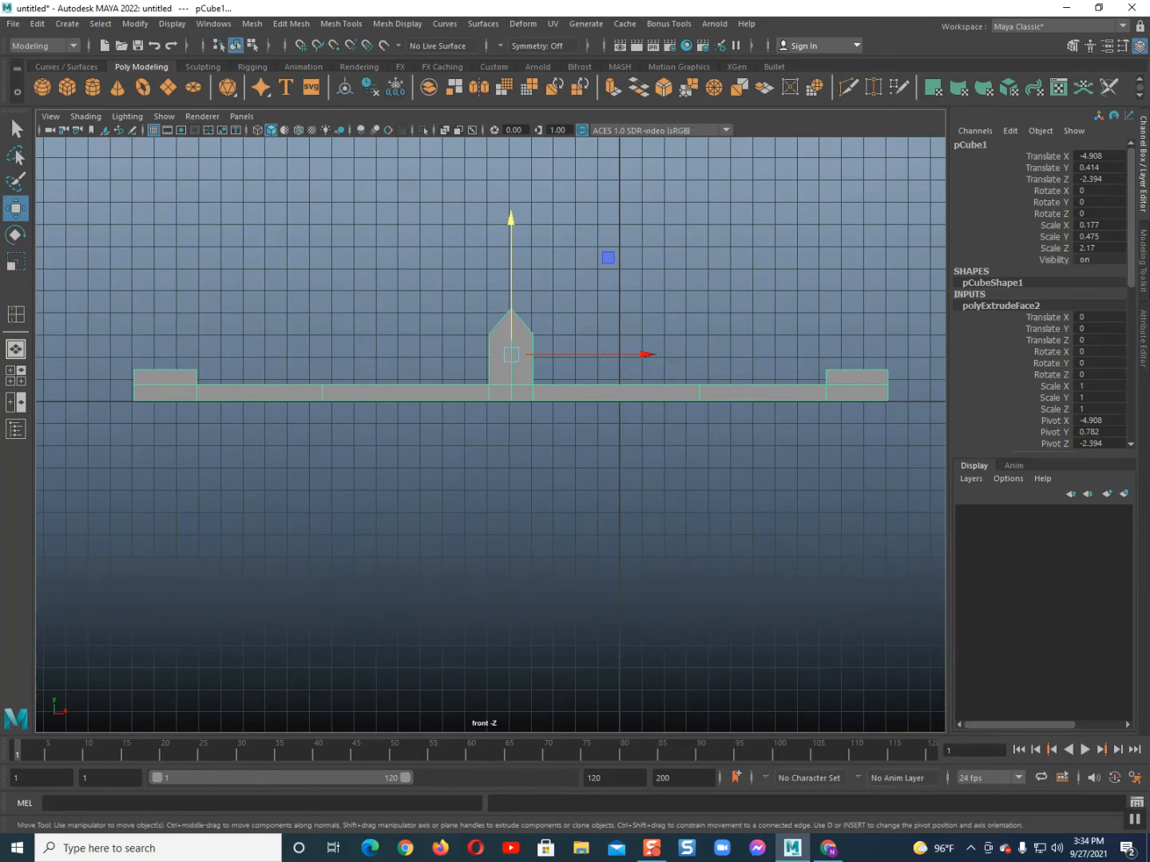
{"action": "right_click_drag", "start_coordinate": [516, 378], "coordinate": [624, 773]}
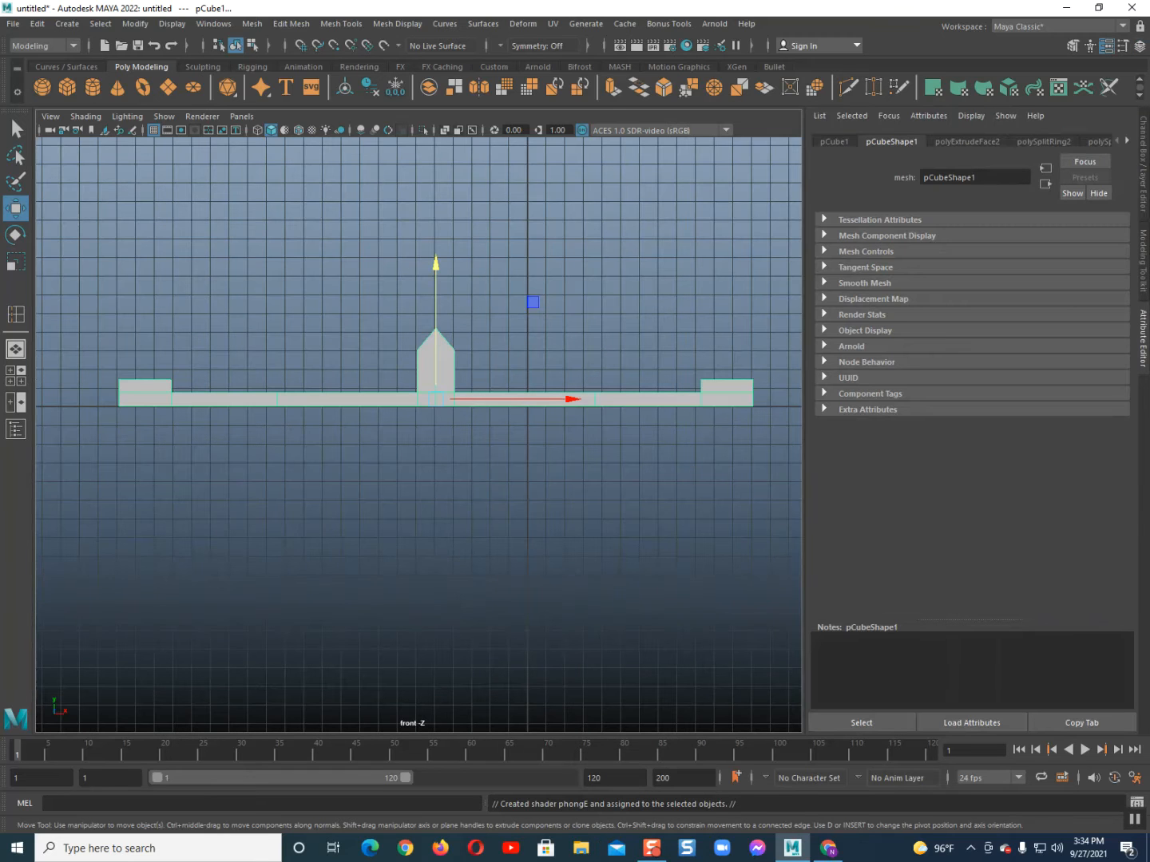
{"action": "right_click", "coordinate": [1126, 141]}
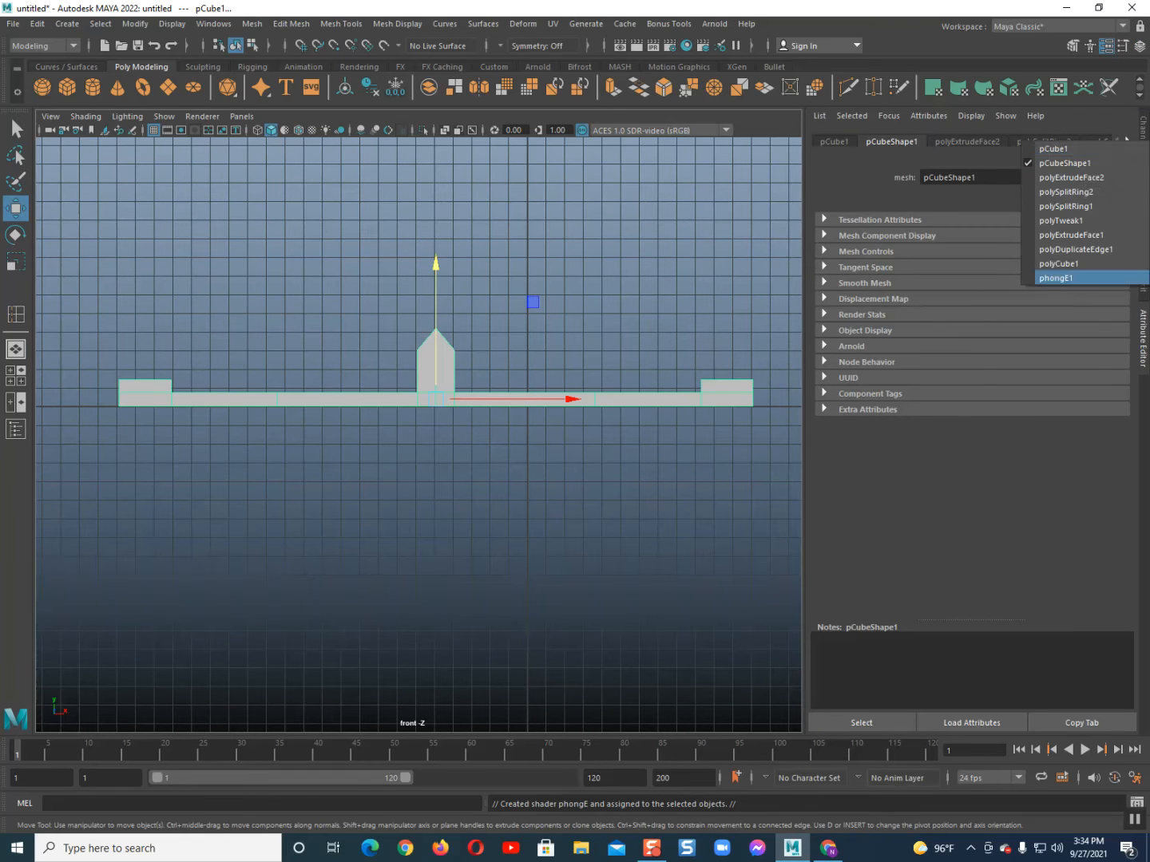
{"action": "left_click", "coordinate": [1089, 276]}
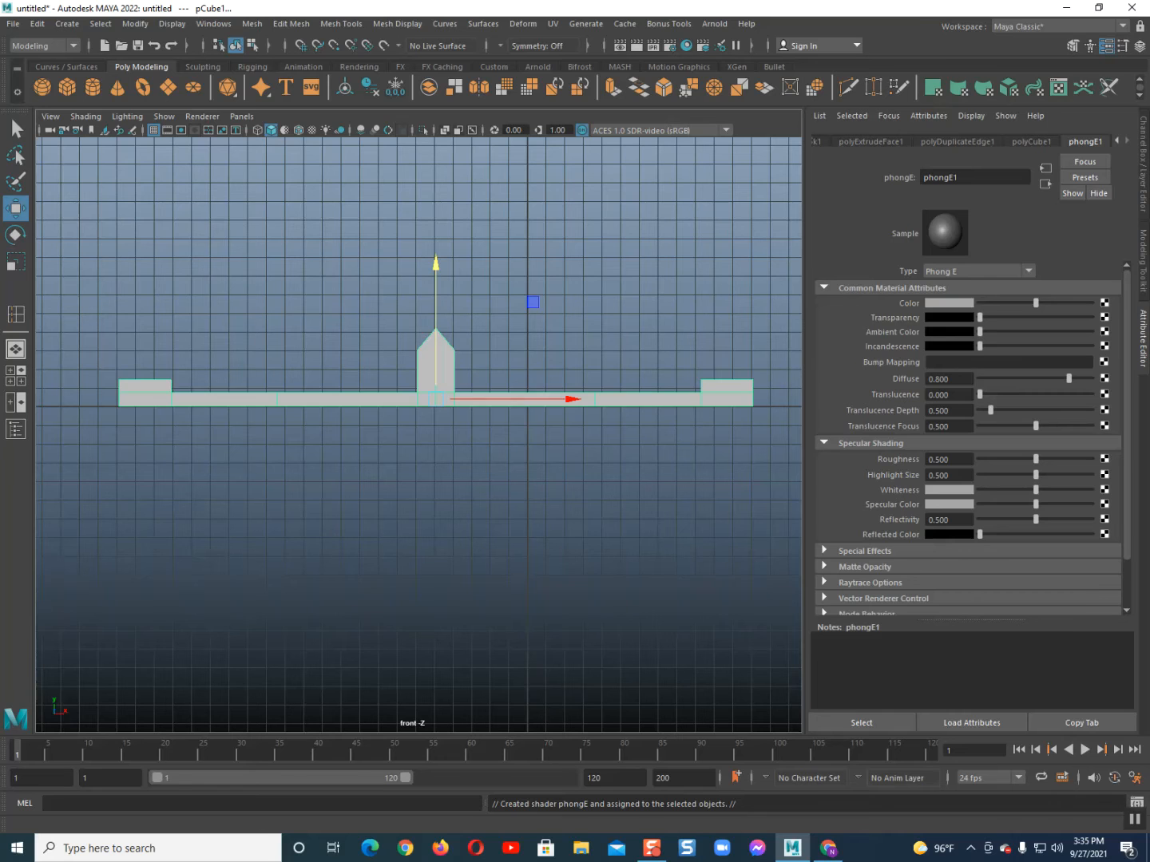
{"action": "left_click_drag", "start_coordinate": [1035, 304], "coordinate": [979, 304]}
{"action": "left_click", "coordinate": [655, 262]}
- Switch to the perspective view and display the wireframe over the shaded mesh
{"action": "key", "text": "space"}
{"action": "key", "text": "space"}
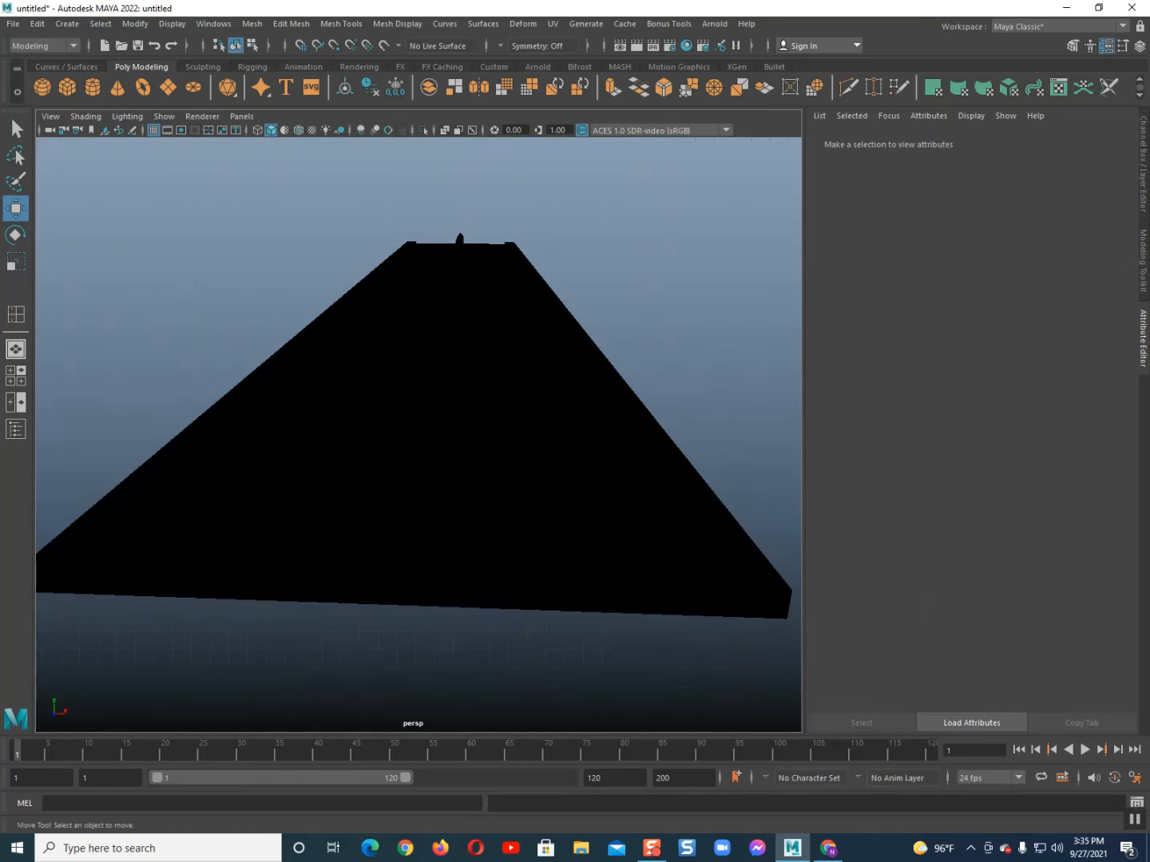
{"action": "scroll", "coordinate": [406, 488], "scroll_direction": "down", "scroll_amount": 3}
{"action": "left_click_drag", "start_coordinate": [405, 488], "coordinate": [359, 443], "text": "alt"}
{"action": "scroll", "coordinate": [244, 342], "scroll_direction": "up", "scroll_amount": 4}
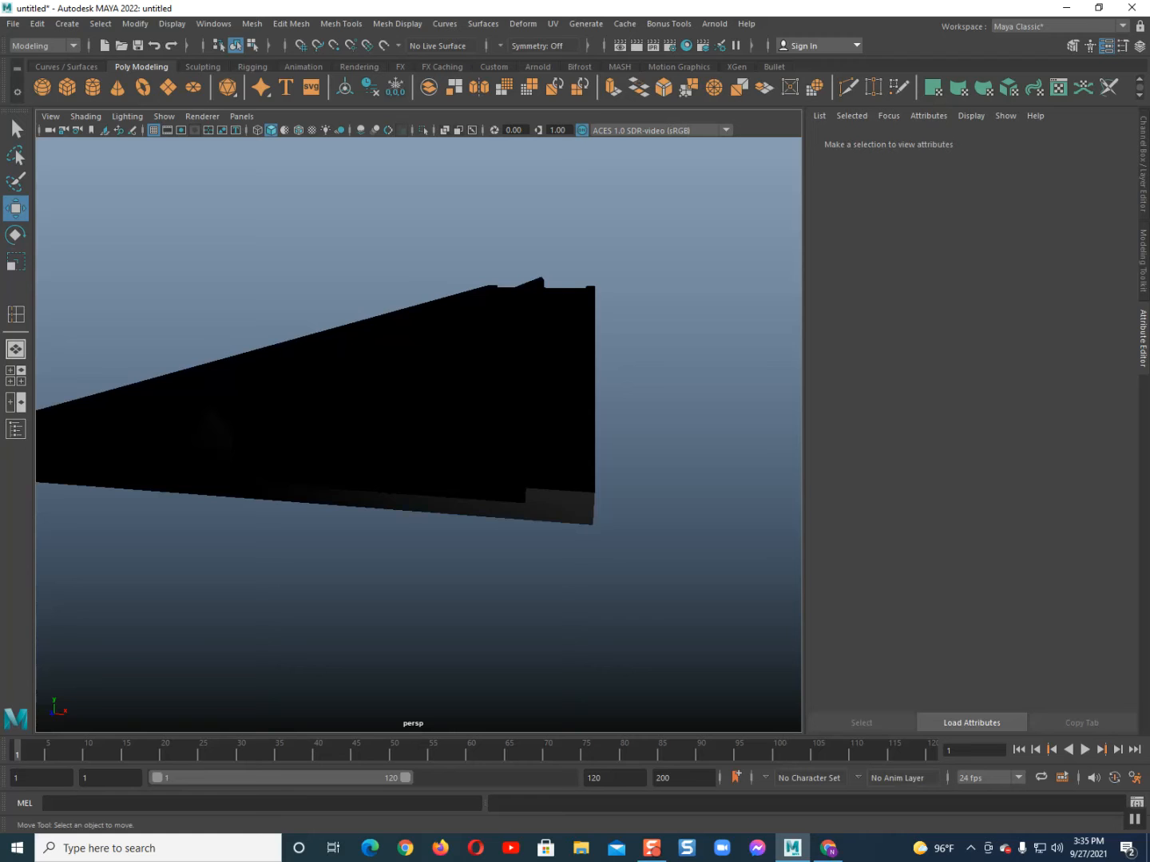
{"action": "left_click", "coordinate": [297, 130]}
{"action": "mouse_move", "coordinate": [343, 359]}
{"action": "left_mouse_down", "text": "alt"}
{"action": "mouse_move", "coordinate": [392, 376]}
{"action": "mouse_move", "coordinate": [351, 391]}
{"action": "mouse_move", "coordinate": [381, 428]}
{"action": "left_mouse_up", "text": "alt"}
{"action": "middle_click_drag", "start_coordinate": [381, 427], "coordinate": [347, 348], "text": "alt"}
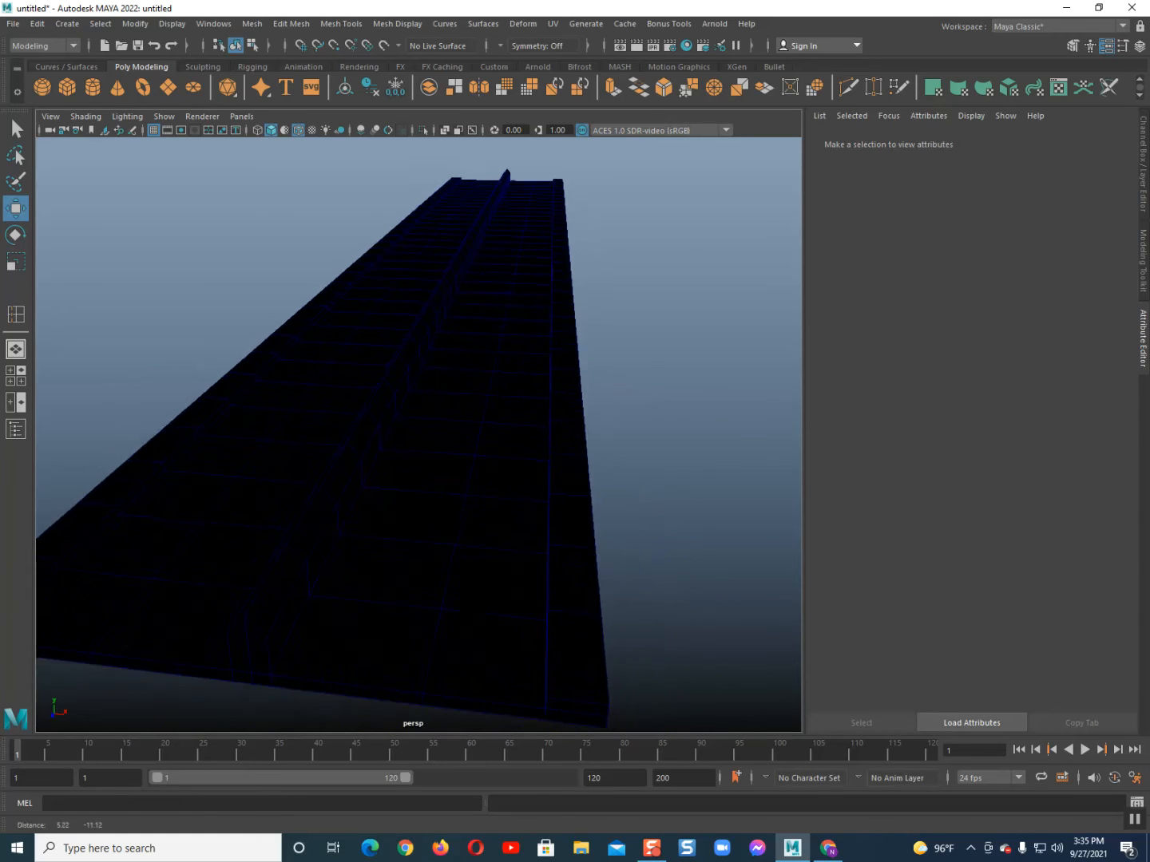
{"action": "scroll", "coordinate": [348, 347], "scroll_direction": "down", "scroll_amount": 3}
- Select both lengthwise rows of top faces between the central ridge and the right raised border
{"action": "left_click", "coordinate": [371, 360]}
{"action": "left_click_drag", "start_coordinate": [370, 360], "coordinate": [450, 380], "text": "alt"}
{"action": "right_click", "coordinate": [448, 381]}
{"action": "right_click_drag", "start_coordinate": [448, 381], "coordinate": [449, 420]}
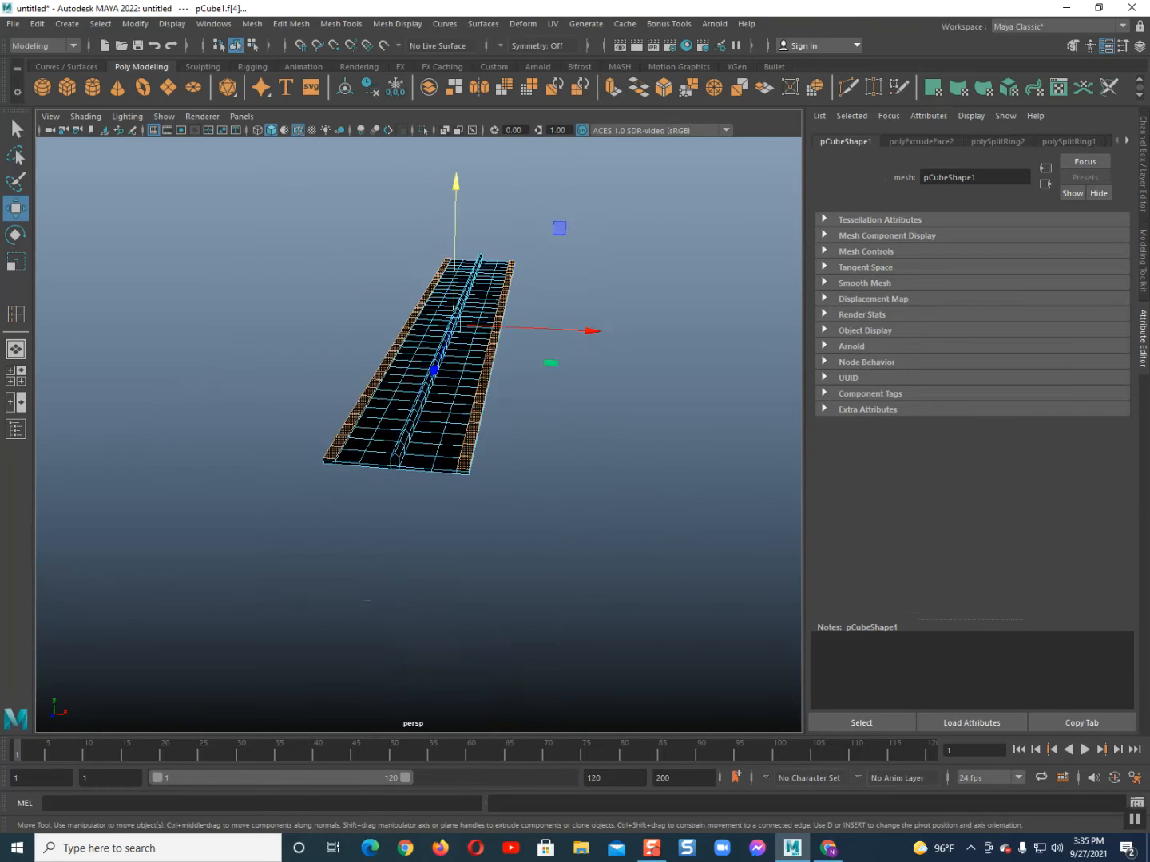
{"action": "left_click_drag", "start_coordinate": [427, 384], "coordinate": [448, 412], "text": "alt"}
{"action": "scroll", "coordinate": [447, 411], "scroll_direction": "up", "scroll_amount": 5}
{"action": "left_click_drag", "start_coordinate": [422, 591], "coordinate": [422, 578], "text": "alt"}
{"action": "middle_click_drag", "start_coordinate": [421, 578], "coordinate": [415, 603], "text": "alt"}
{"action": "left_click_drag", "start_coordinate": [416, 602], "coordinate": [427, 609], "text": "alt"}
{"action": "left_click", "coordinate": [427, 610]}
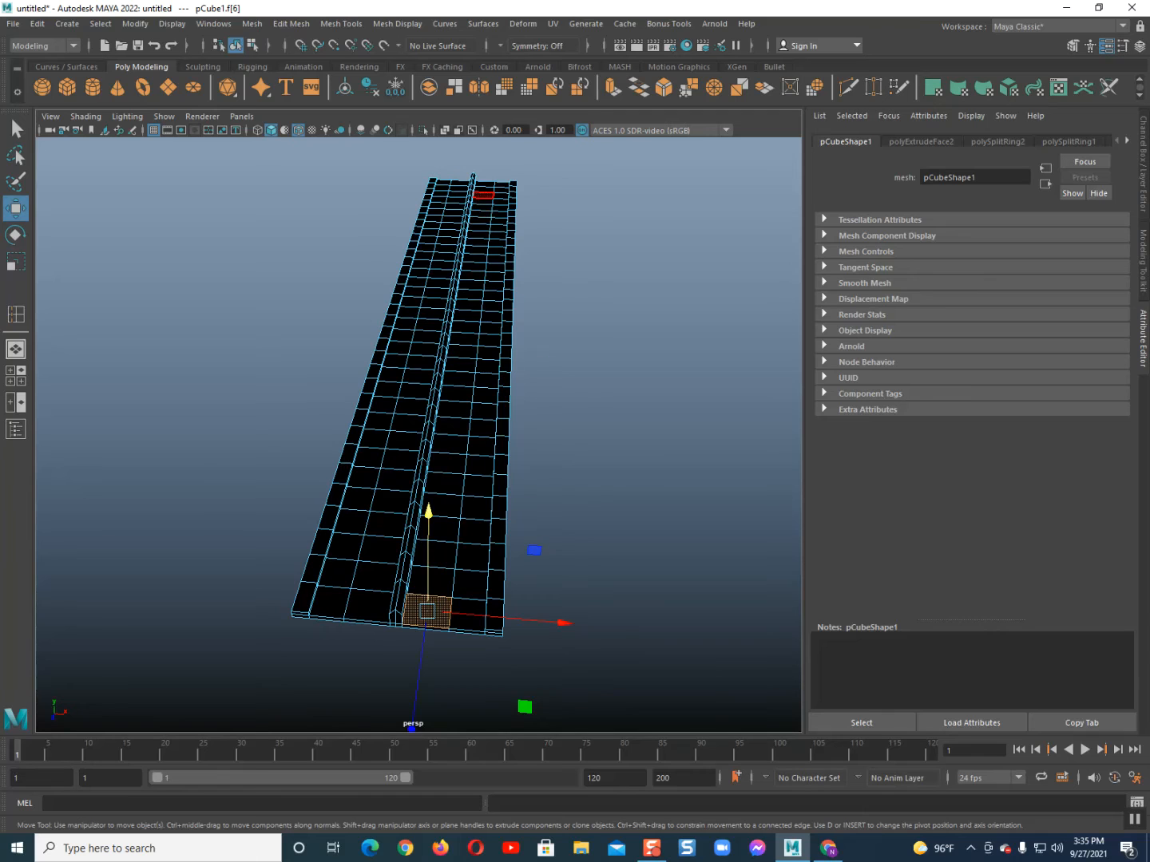
{"action": "double_click", "coordinate": [484, 185], "text": "shift"}
{"action": "double_click", "coordinate": [500, 184], "text": "shift"}
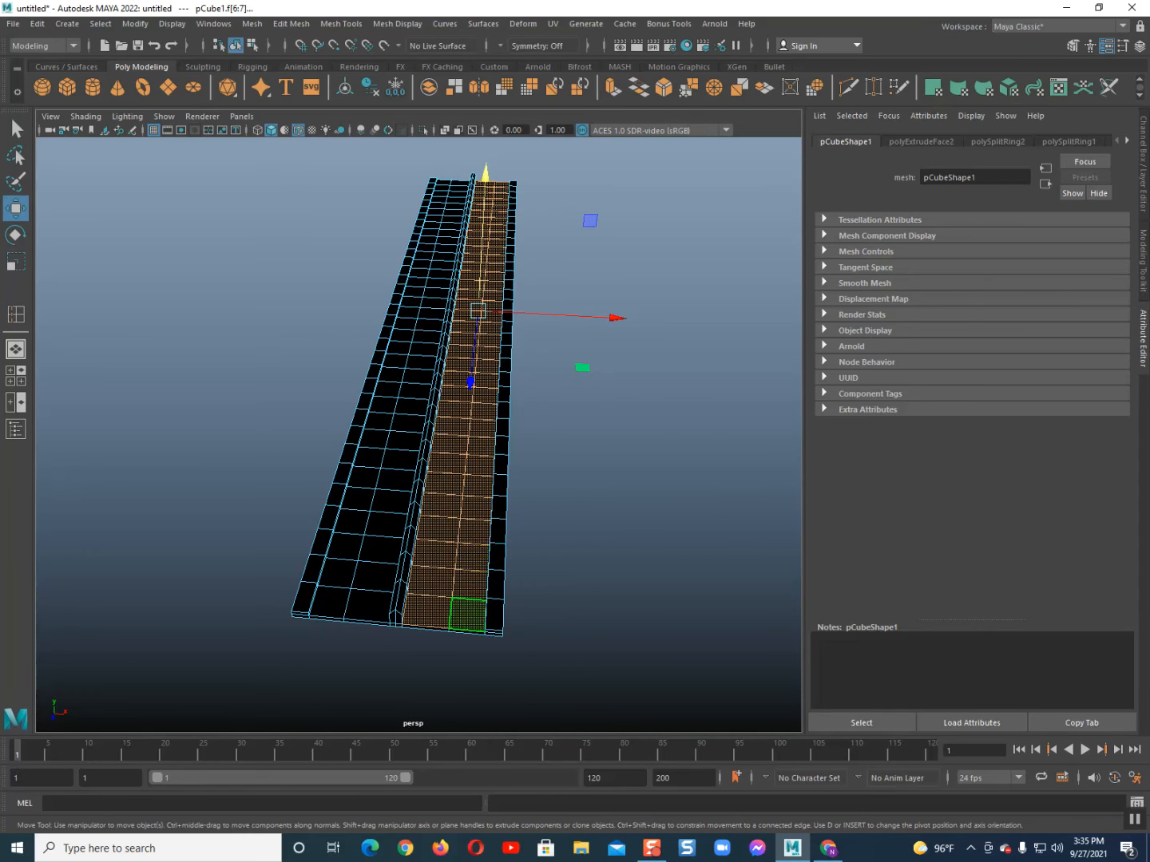
- Assign a new Phong material to the selected faces and connect a File texture to its color
{"action": "right_click", "coordinate": [461, 385]}
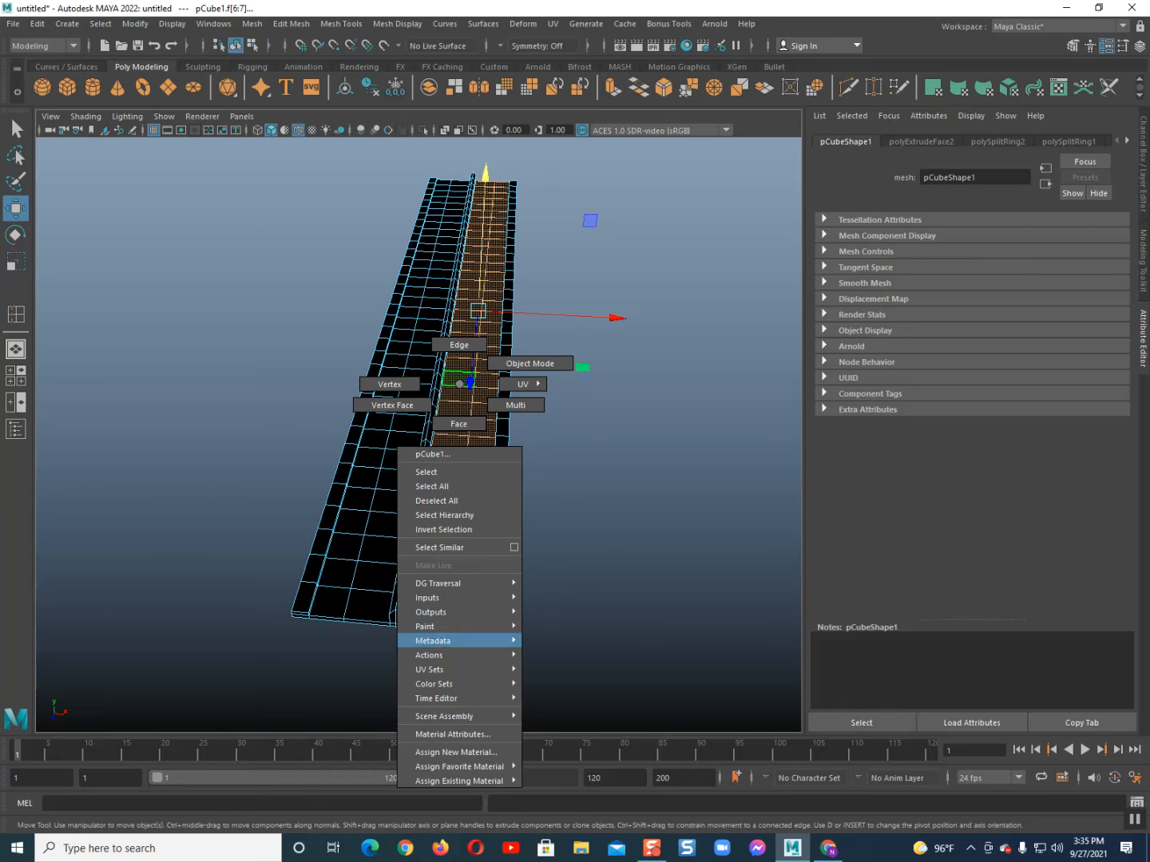
{"action": "mouse_move", "coordinate": [459, 765]}
{"action": "left_click", "coordinate": [558, 773]}
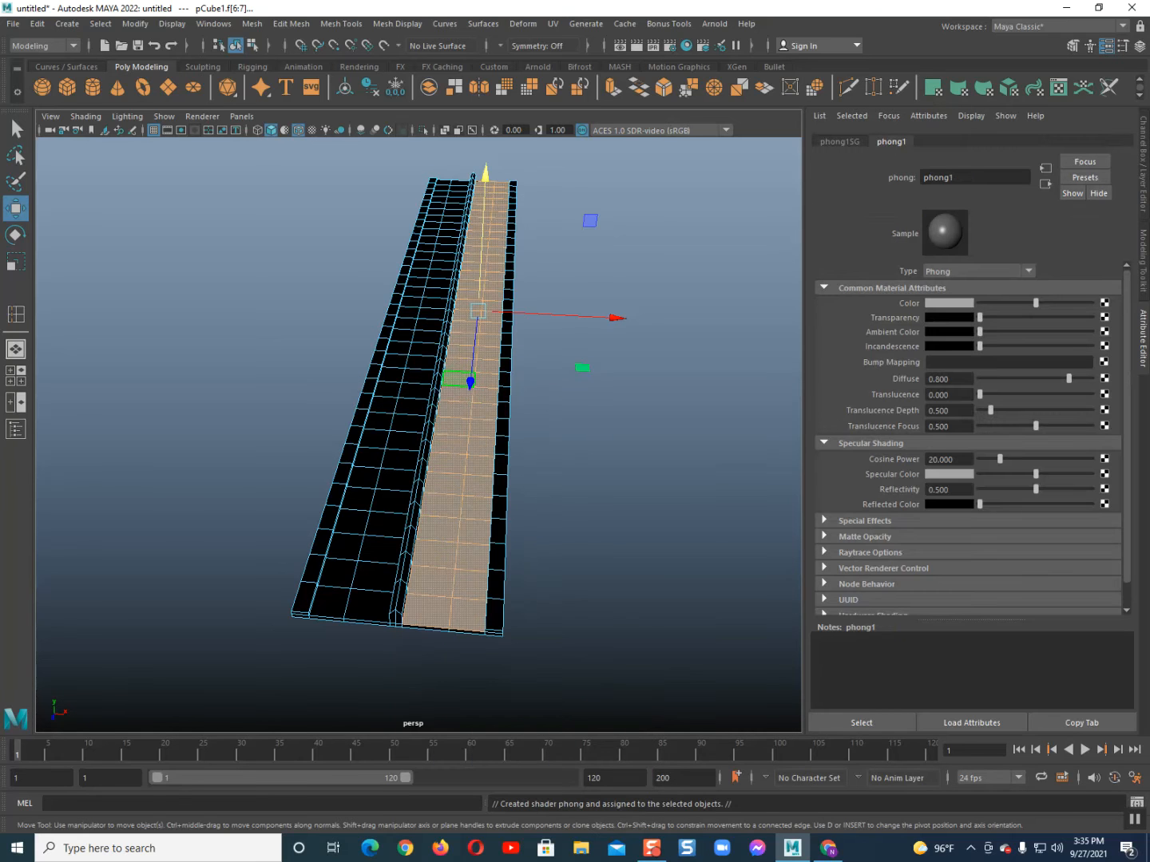
{"action": "left_click", "coordinate": [1104, 305]}
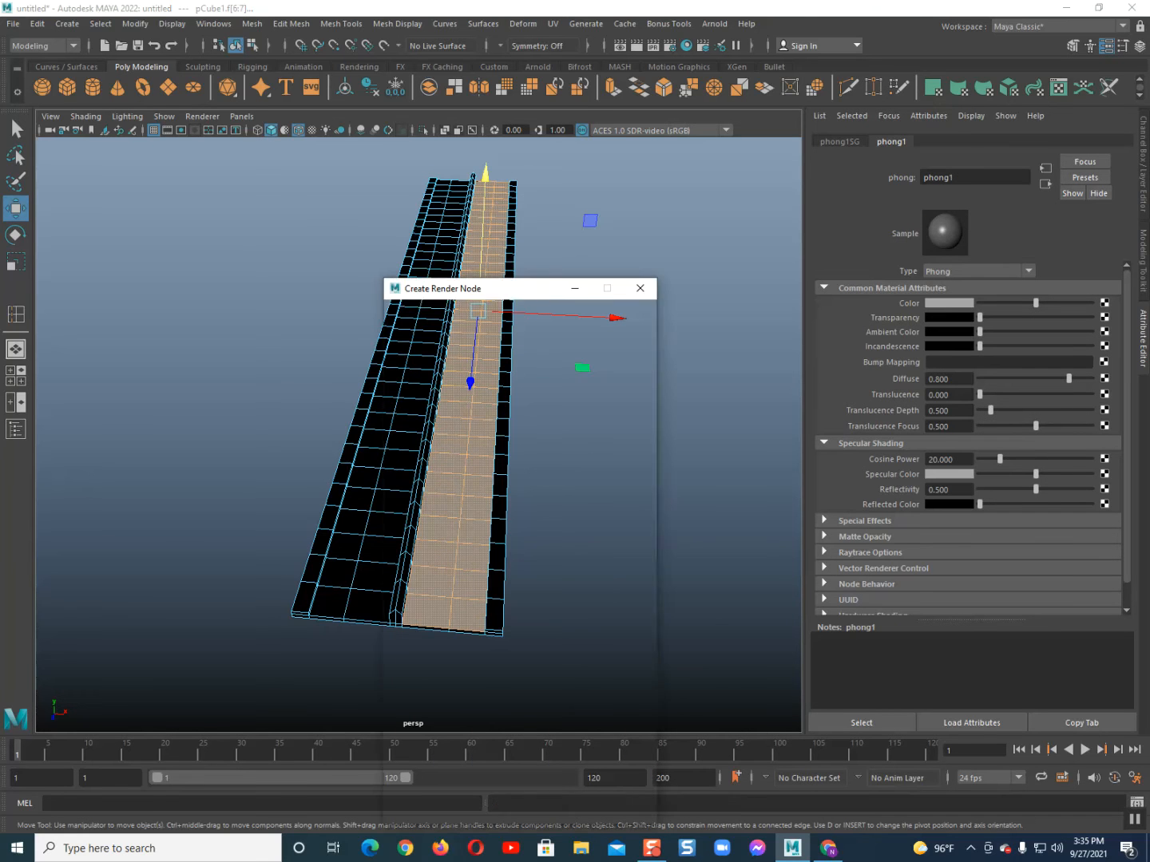
{"action": "left_click", "coordinate": [506, 405]}
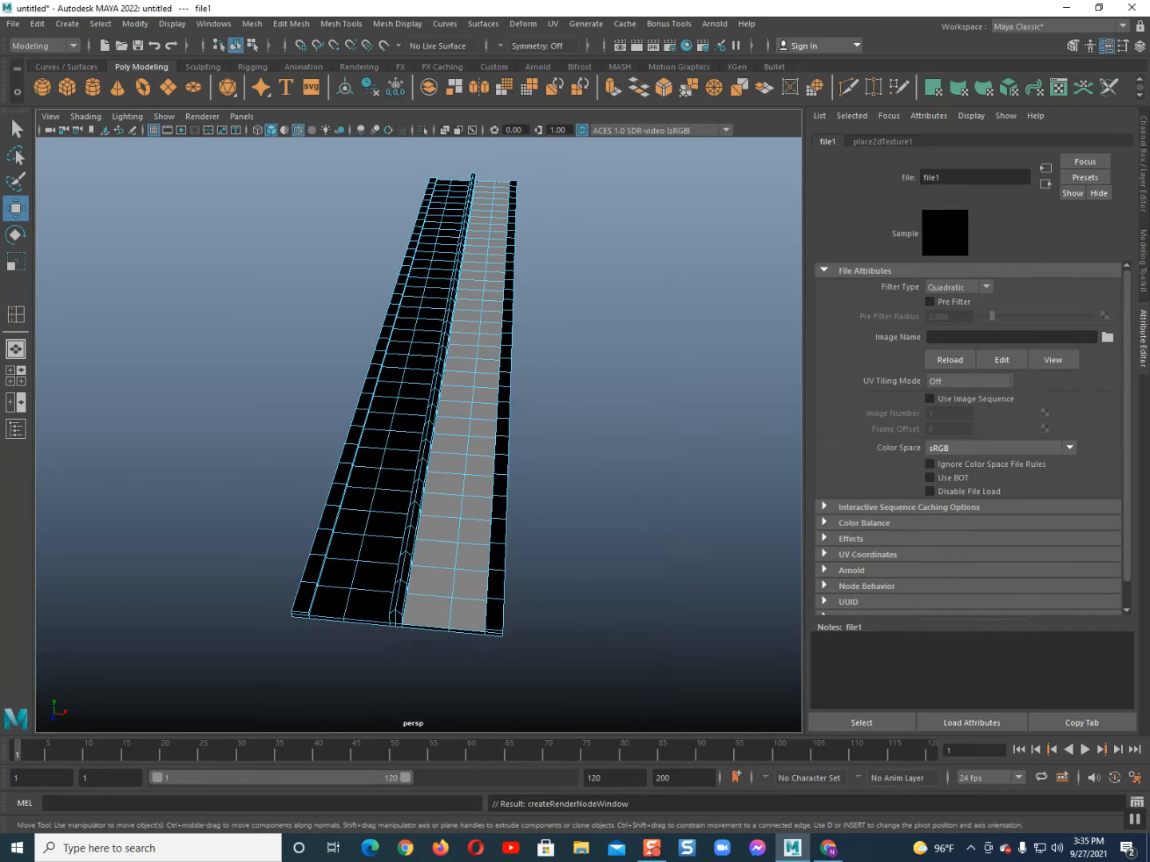
- Browse for the File texture's image in the folder E:\Color\road color
{"action": "left_click", "coordinate": [1106, 336]}
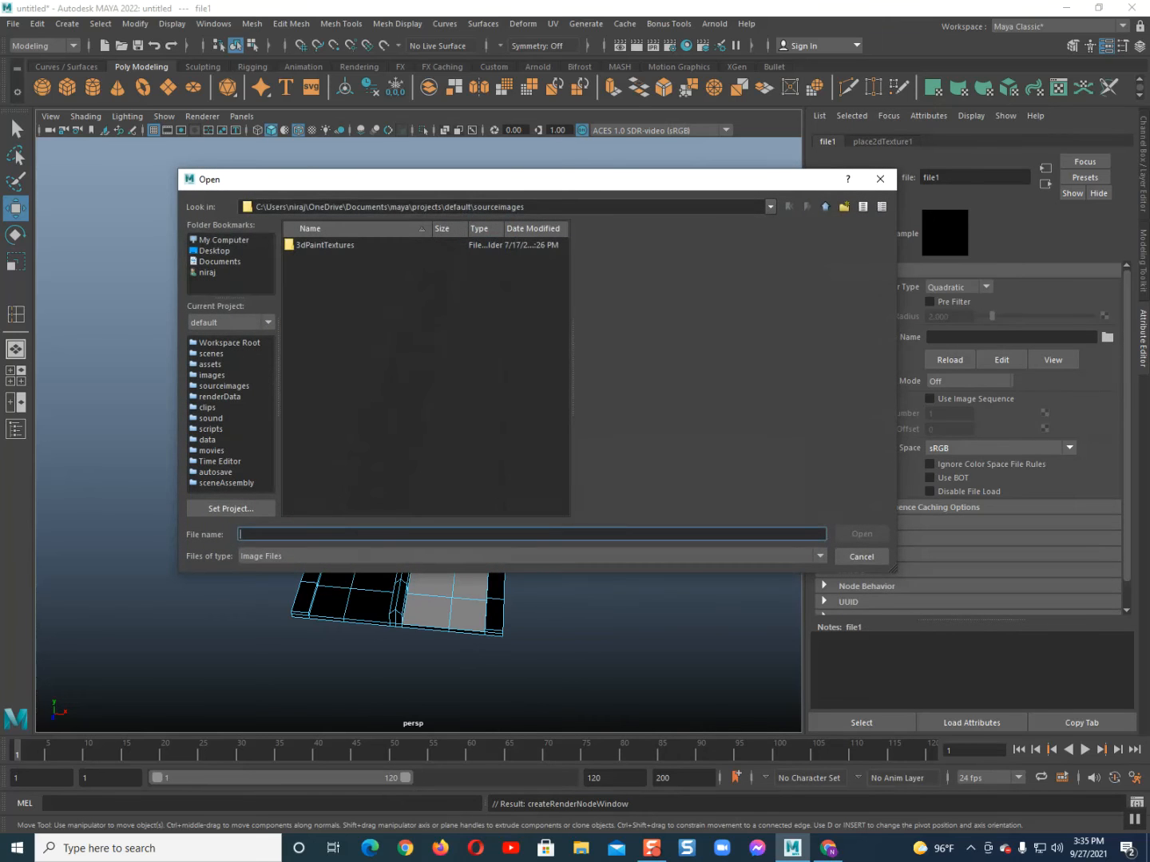
{"action": "left_click", "coordinate": [224, 240]}
{"action": "double_click", "coordinate": [326, 258]}
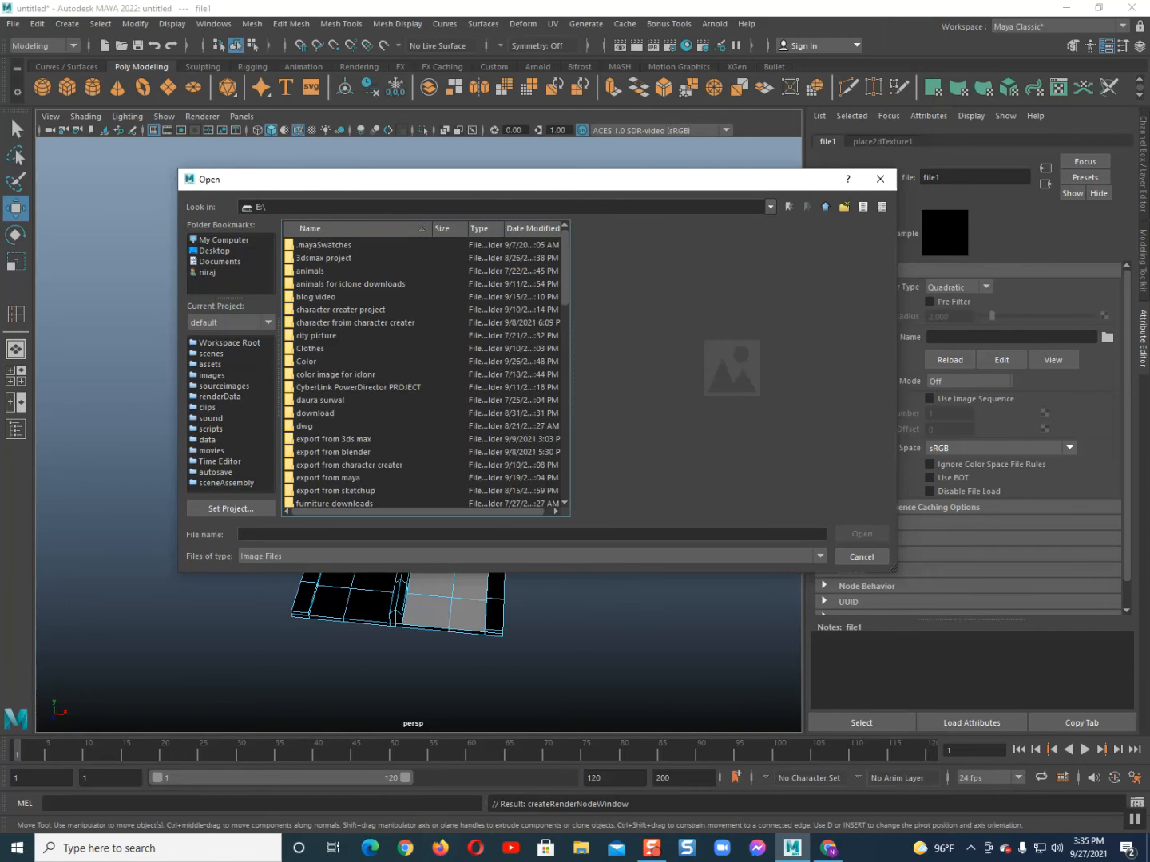
{"action": "double_click", "coordinate": [307, 362]}
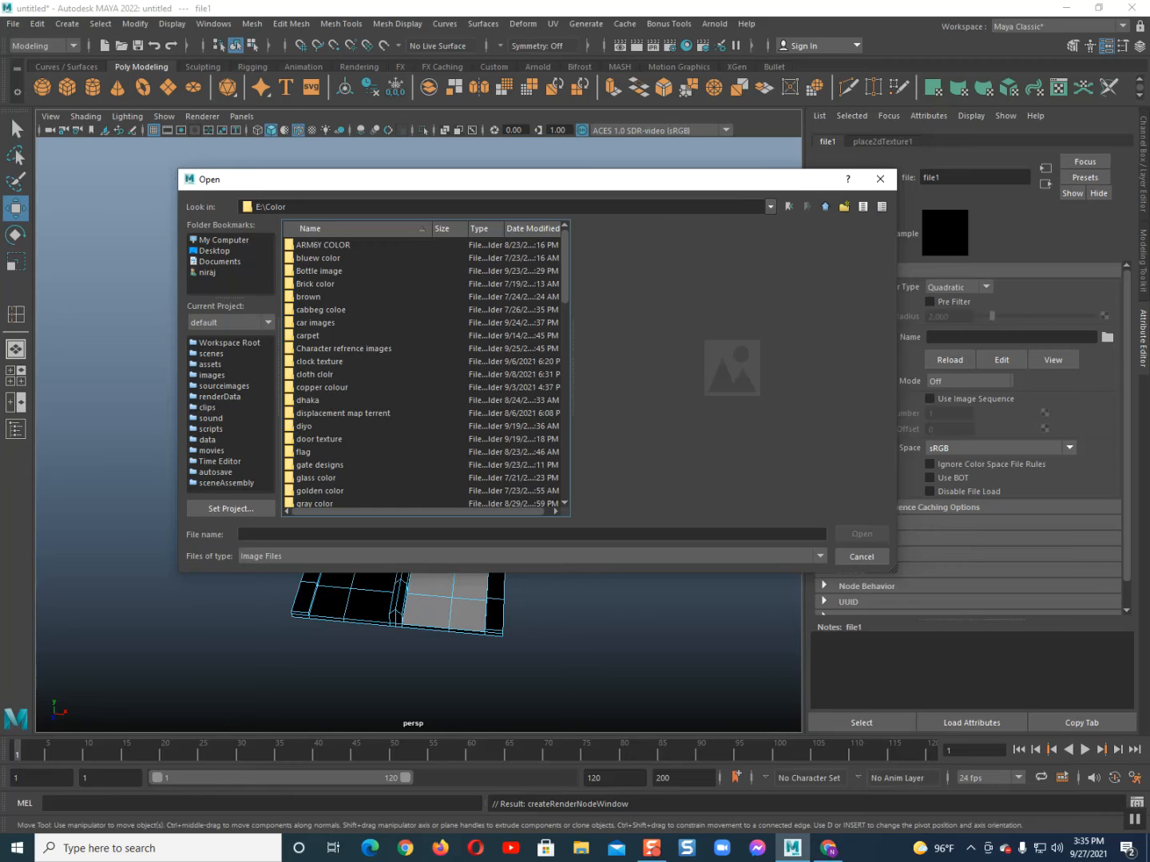
{"action": "scroll", "coordinate": [423, 367], "scroll_direction": "down", "scroll_amount": 4}
{"action": "left_click", "coordinate": [317, 491]}
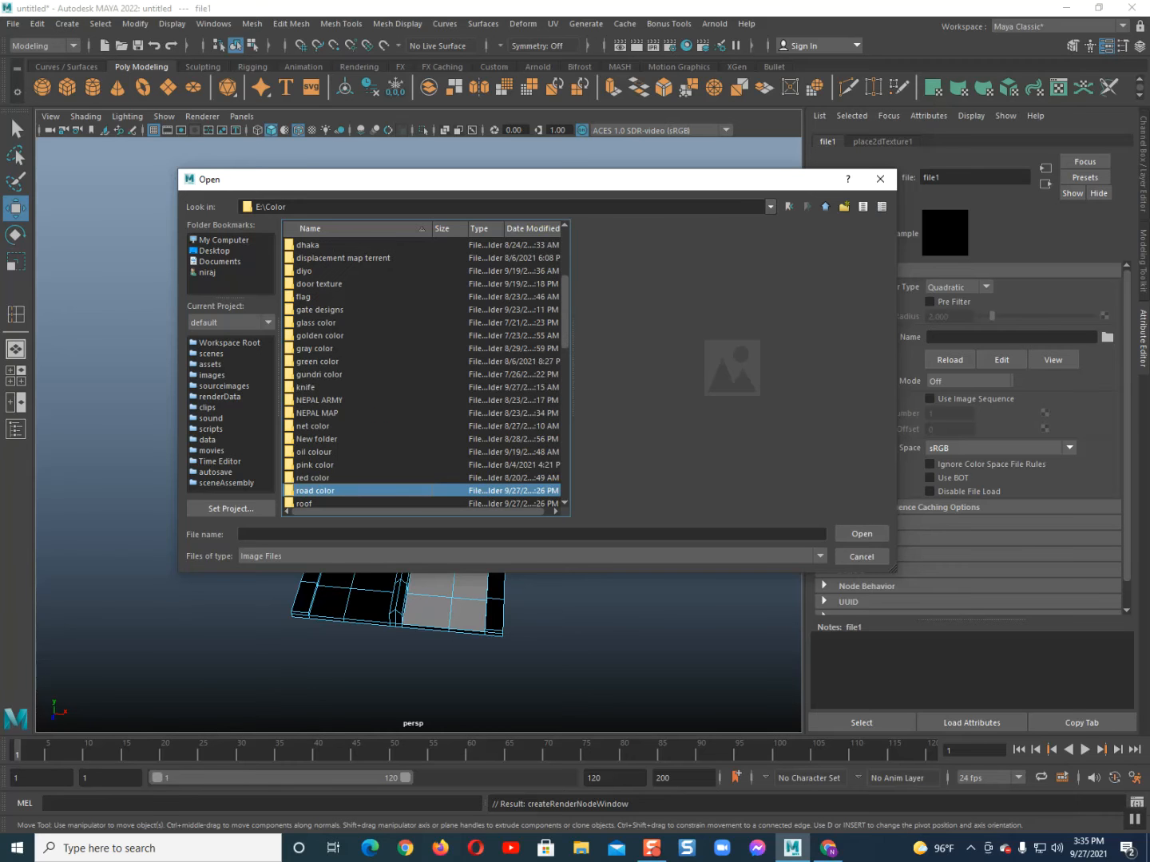
{"action": "double_click", "coordinate": [317, 491]}
- Load the road image 2021-09-27_14-49-53.png into the File texture
{"action": "left_click", "coordinate": [343, 258]}
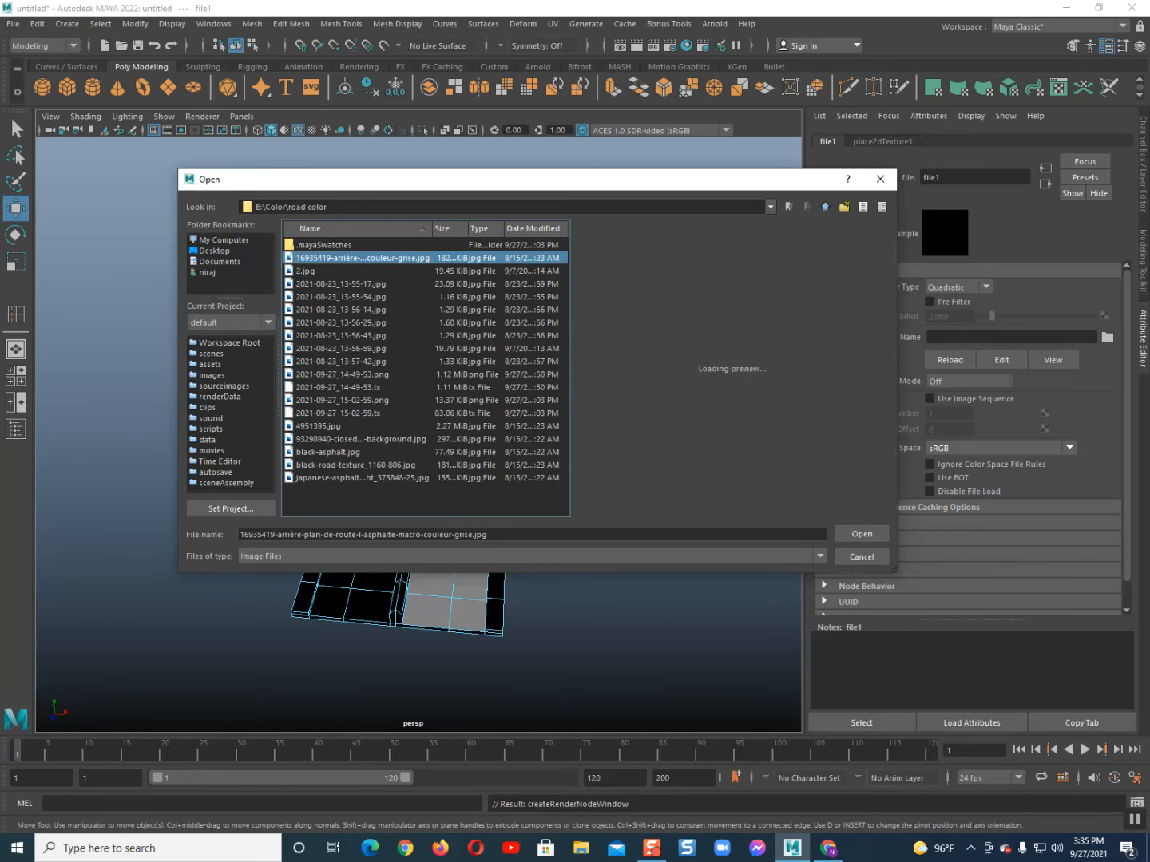
{"action": "key", "text": "Down"}
{"action": "key", "text": "Down"}
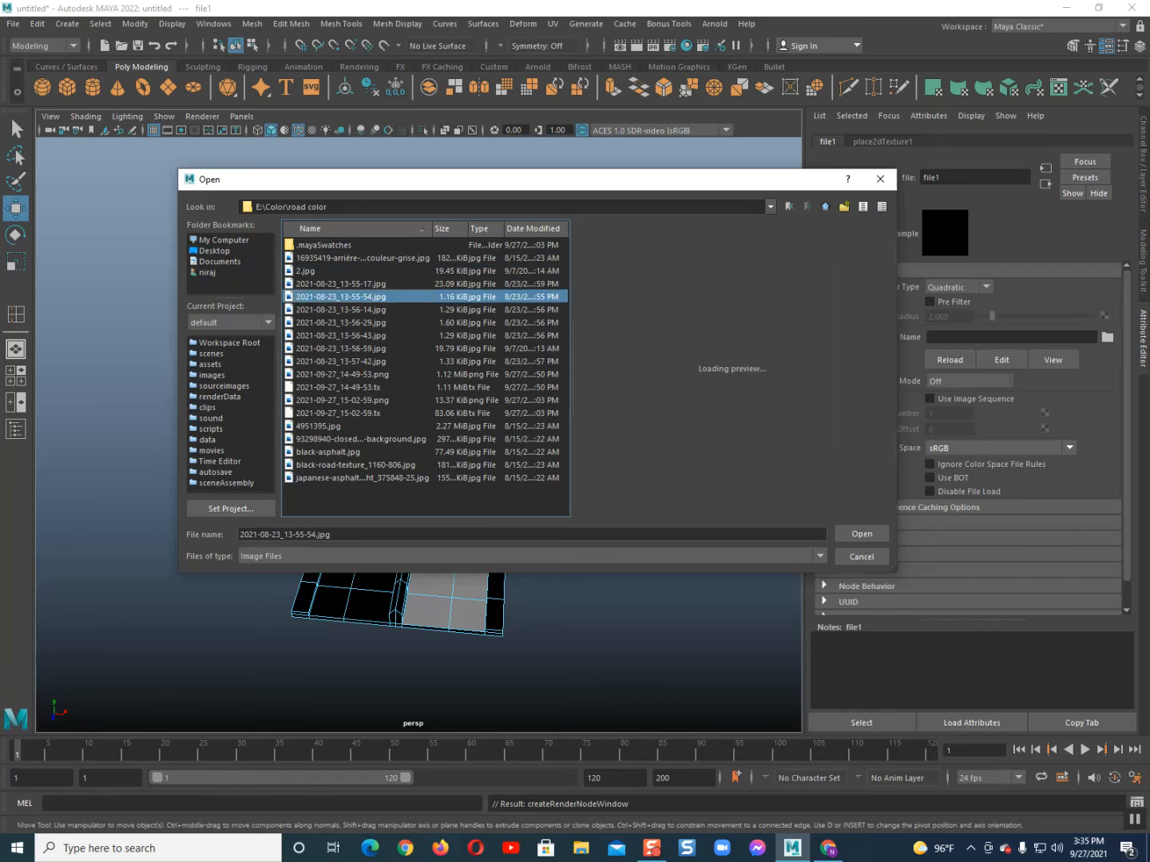
{"action": "key", "text": "Down"}
{"action": "key", "text": "Down"}
{"action": "key", "text": "Down"}
{"action": "key", "text": "Down"}
{"action": "key", "text": "Down"}
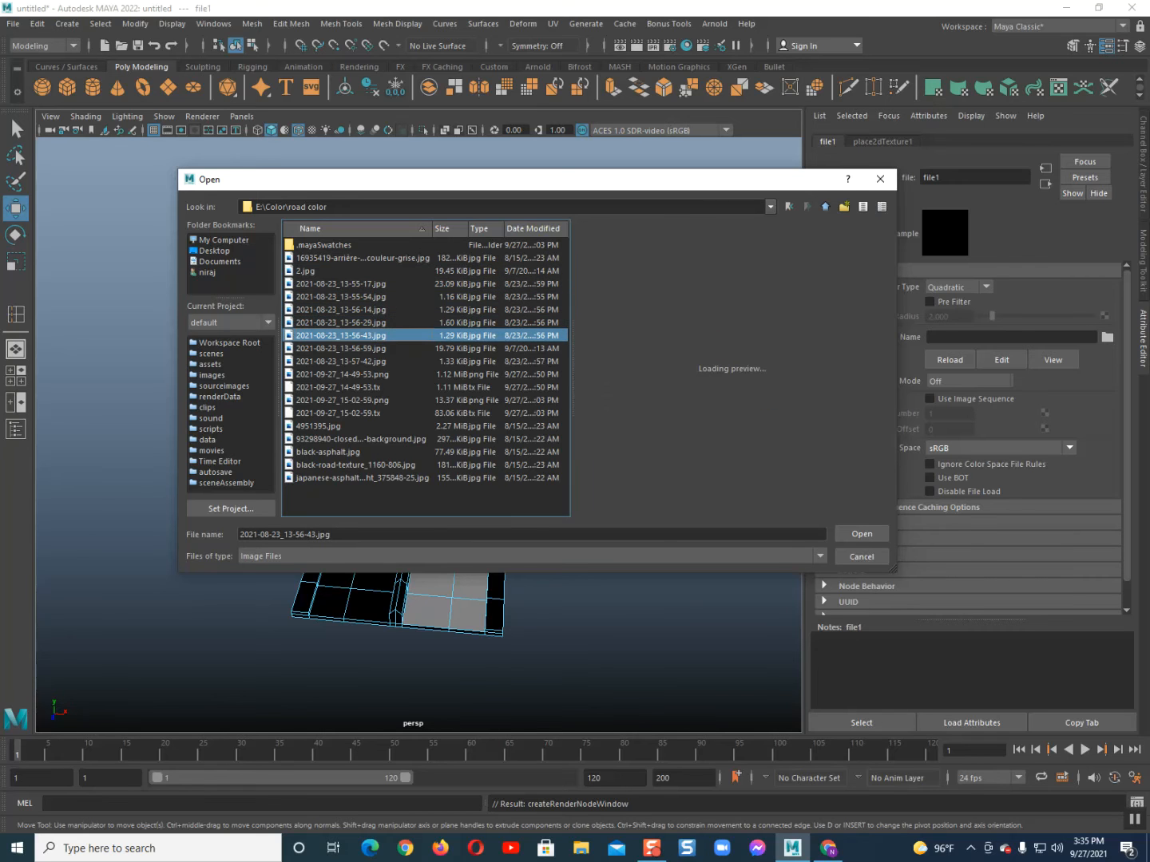
{"action": "key", "text": "Down"}
{"action": "key", "text": "Down"}
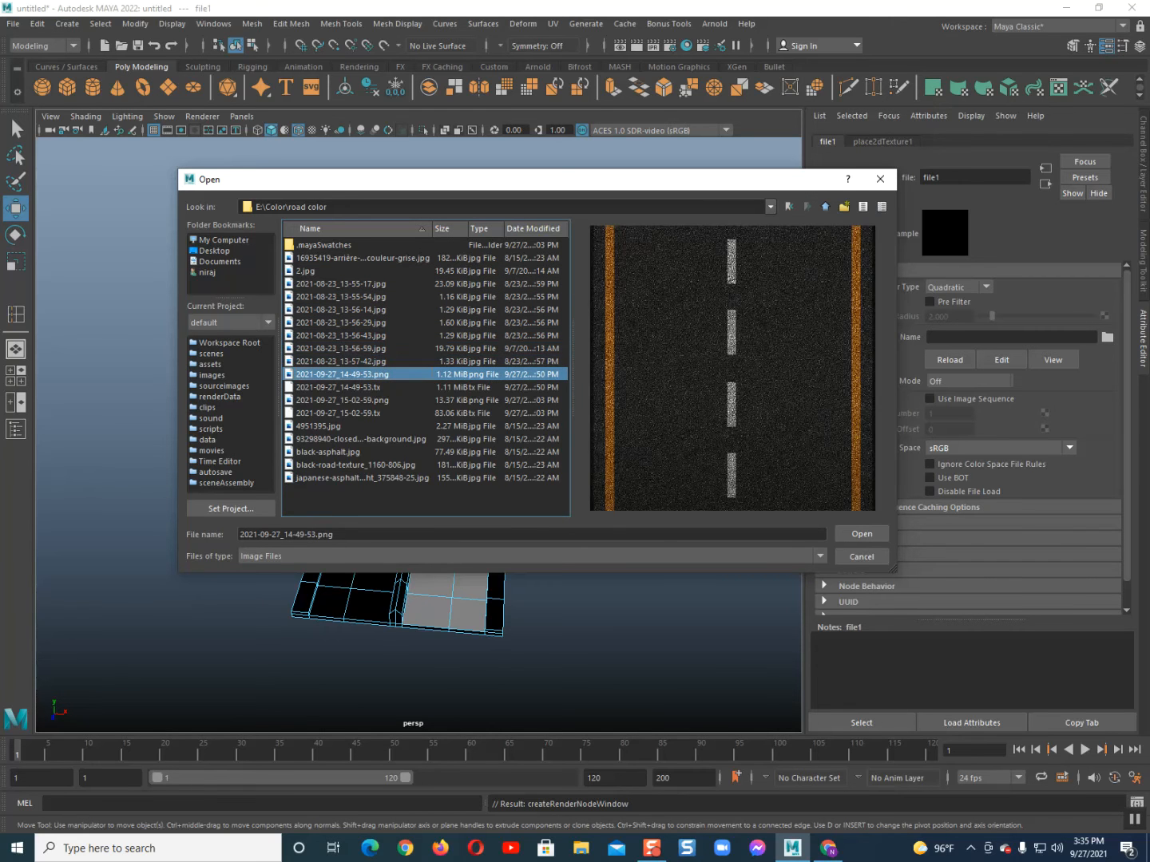
{"action": "key", "text": "Return"}
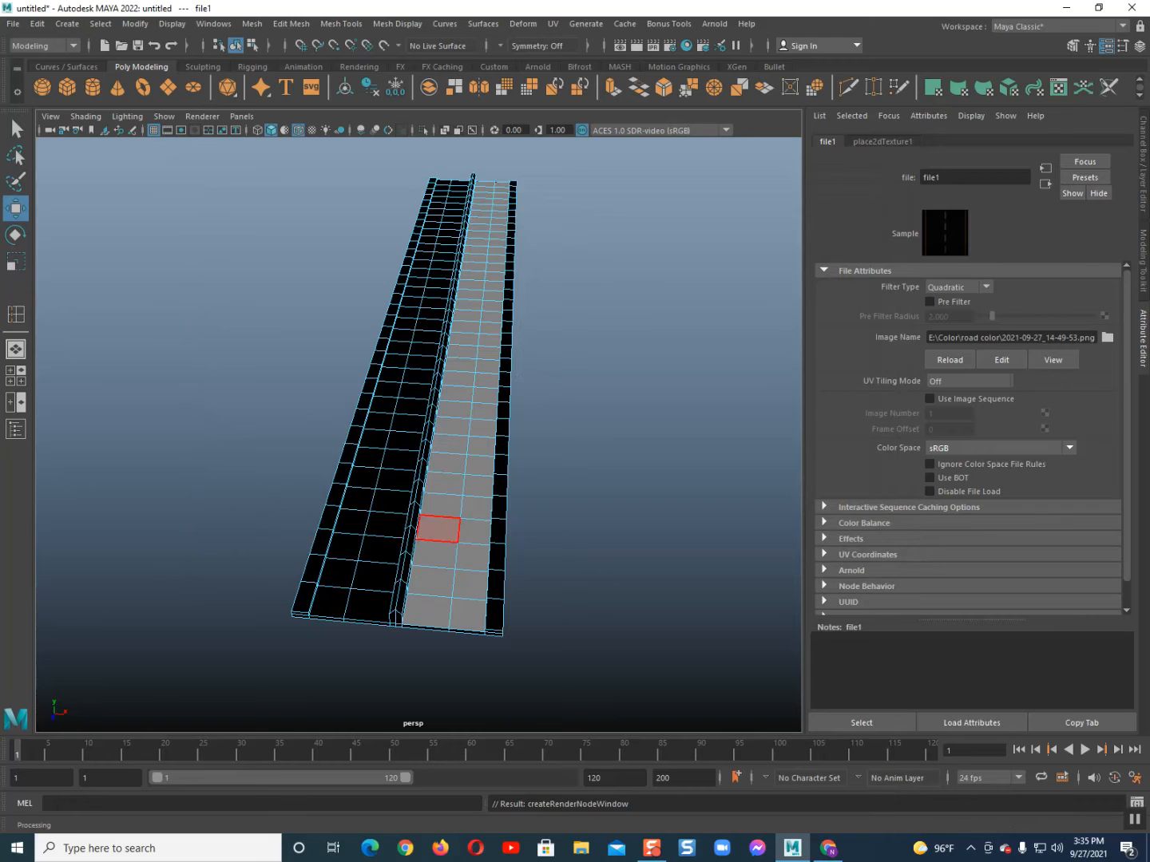
- Turn on textured display in the perspective view and inspect the road texture on the right lane
{"action": "scroll", "coordinate": [435, 554], "scroll_direction": "up", "scroll_amount": 5}
{"action": "middle_click_drag", "start_coordinate": [435, 555], "coordinate": [370, 399], "text": "alt"}
{"action": "key", "text": "4"}
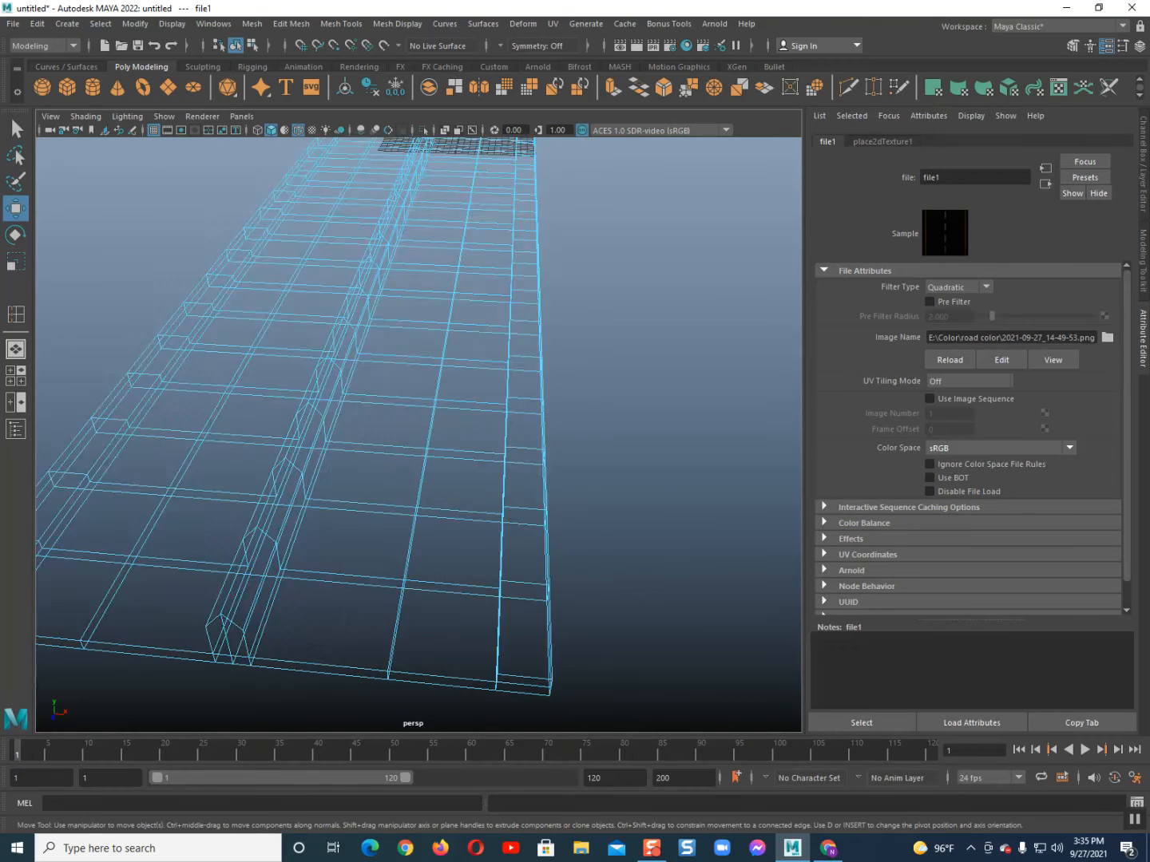
{"action": "key", "text": "6"}
{"action": "scroll", "coordinate": [468, 429], "scroll_direction": "down", "scroll_amount": 4}
{"action": "mouse_move", "coordinate": [467, 428]}
{"action": "left_mouse_down", "text": "alt"}
{"action": "mouse_move", "coordinate": [476, 393]}
{"action": "mouse_move", "coordinate": [482, 435]}
{"action": "left_mouse_up", "text": "alt"}
{"action": "scroll", "coordinate": [475, 393], "scroll_direction": "down", "scroll_amount": 5}
{"action": "scroll", "coordinate": [476, 393], "scroll_direction": "up", "scroll_amount": 8}
{"action": "scroll", "coordinate": [476, 392], "scroll_direction": "down", "scroll_amount": 6}
- Select both face strips of the right lane along the road's full length and open the UV Editor
{"action": "left_click", "coordinate": [400, 609]}
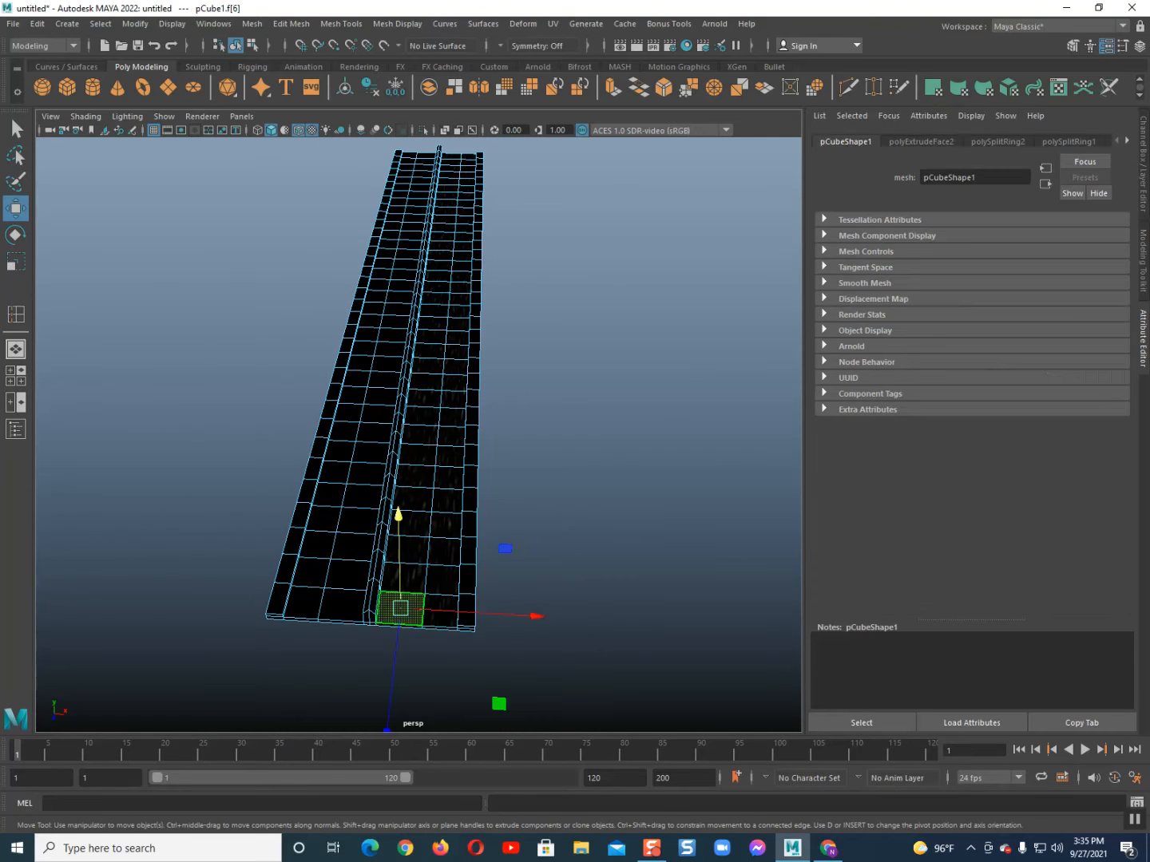
{"action": "double_click", "coordinate": [450, 162], "text": "shift"}
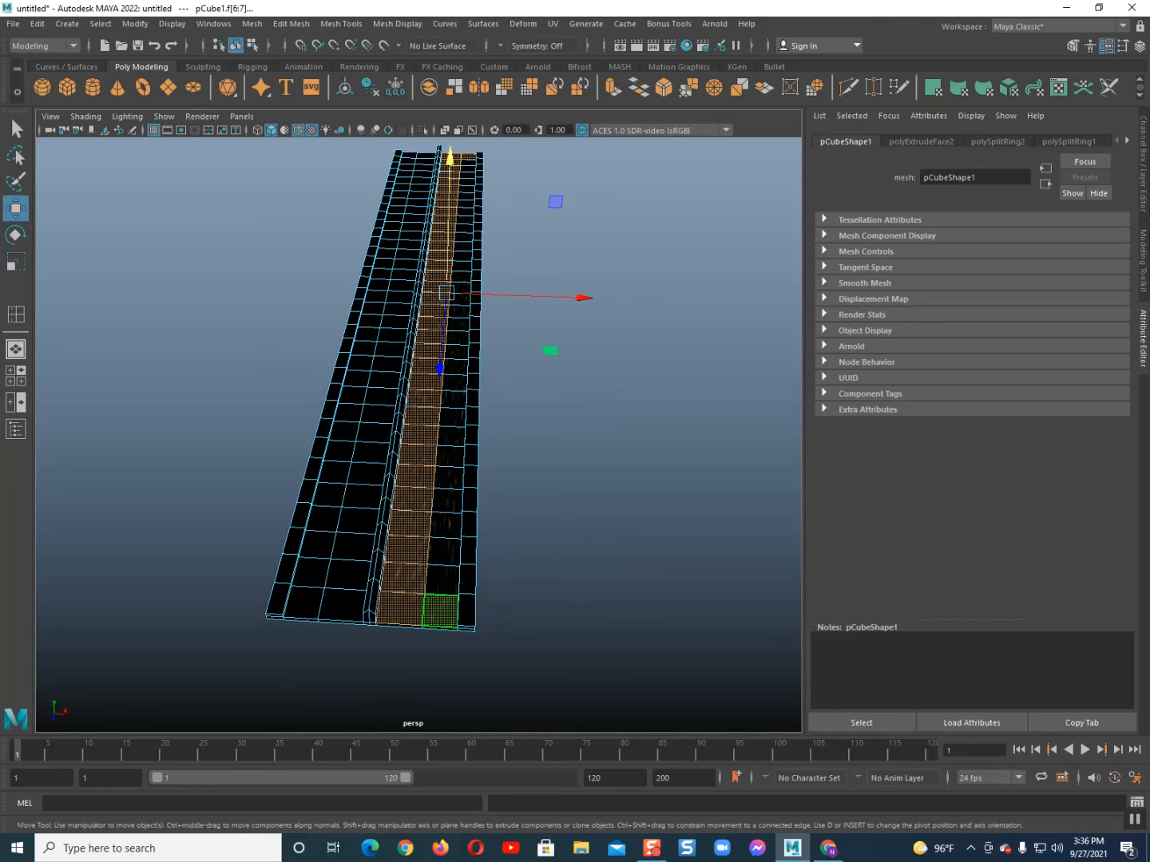
{"action": "double_click", "coordinate": [440, 610], "text": "shift"}
{"action": "left_click", "coordinate": [552, 23]}
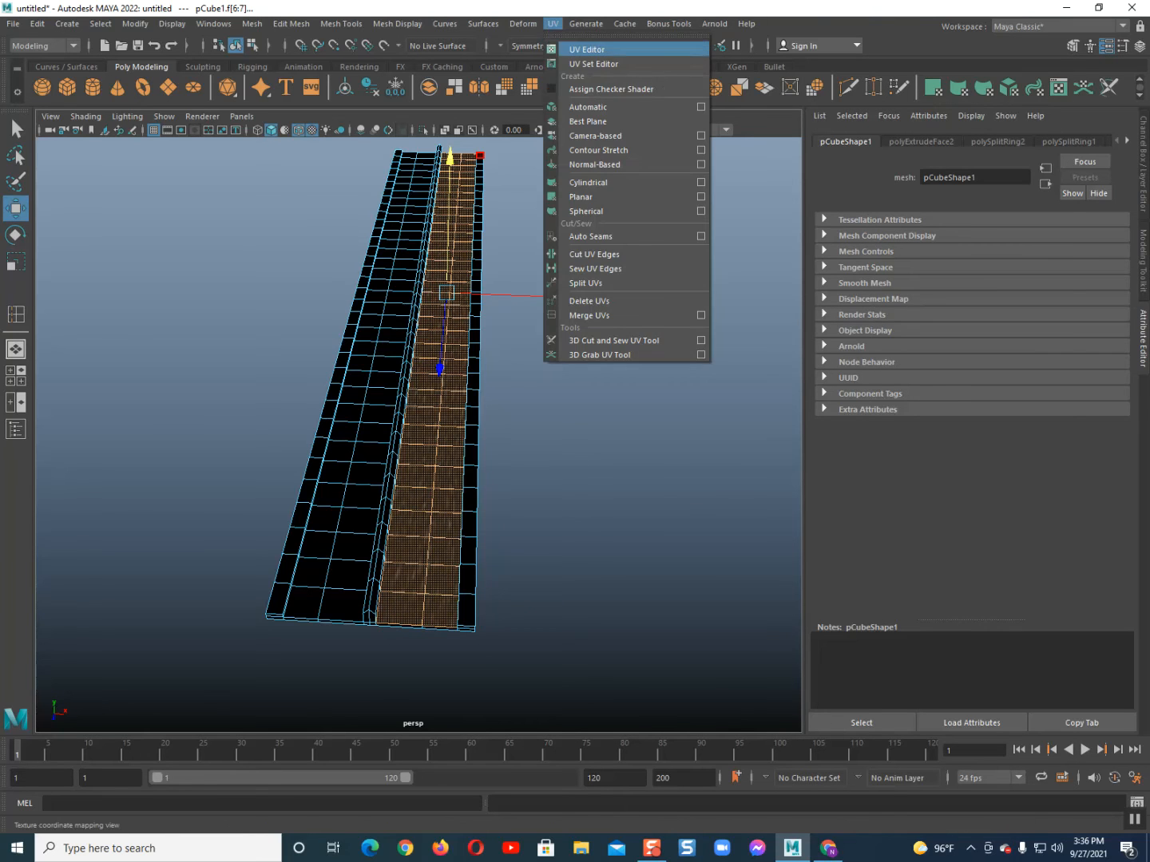
{"action": "left_click", "coordinate": [577, 46]}
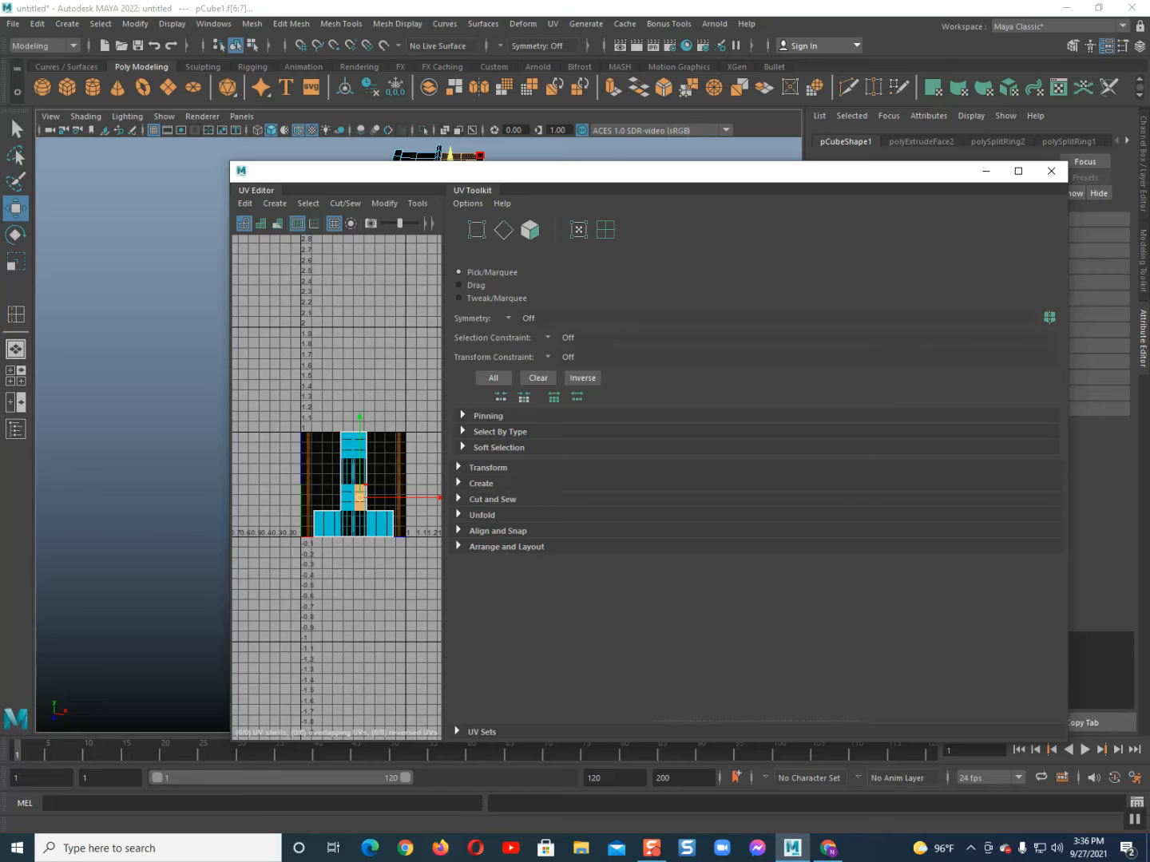
- Open the Planar mapping options for the selected faces and move the UV Editor away from the road model
{"action": "left_click_drag", "start_coordinate": [359, 498], "coordinate": [356, 485]}
{"action": "key", "text": "ctrl+z"}
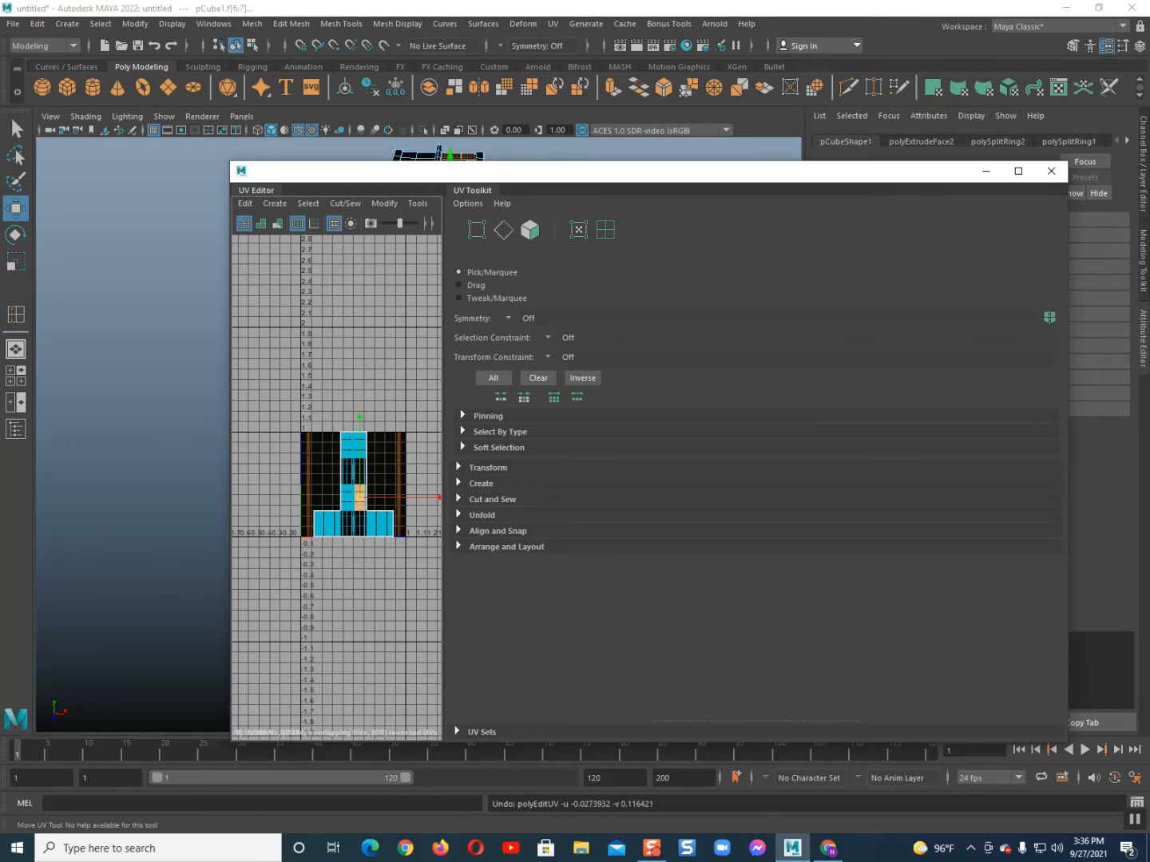
{"action": "scroll", "coordinate": [351, 499], "scroll_direction": "up", "scroll_amount": 4}
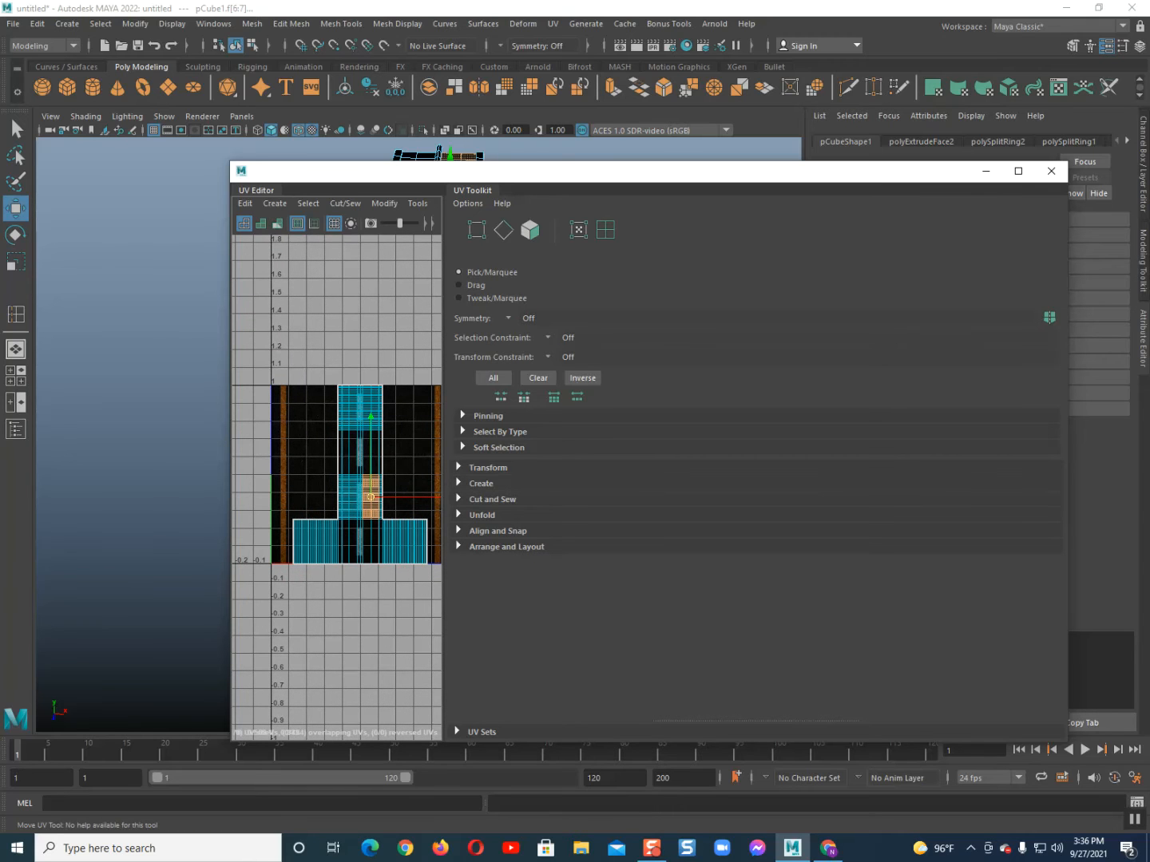
{"action": "left_click", "coordinate": [274, 203]}
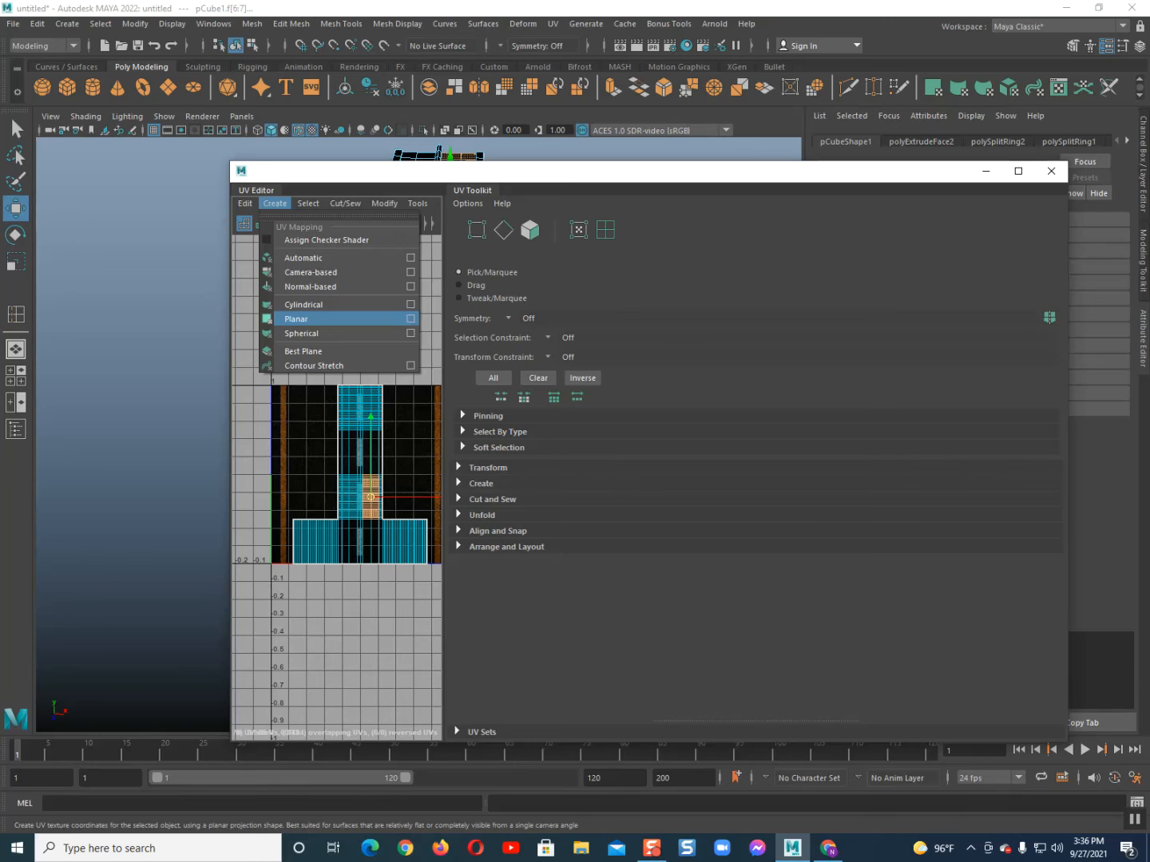
{"action": "left_click", "coordinate": [410, 318]}
{"action": "left_click_drag", "start_coordinate": [607, 170], "coordinate": [911, 420]}
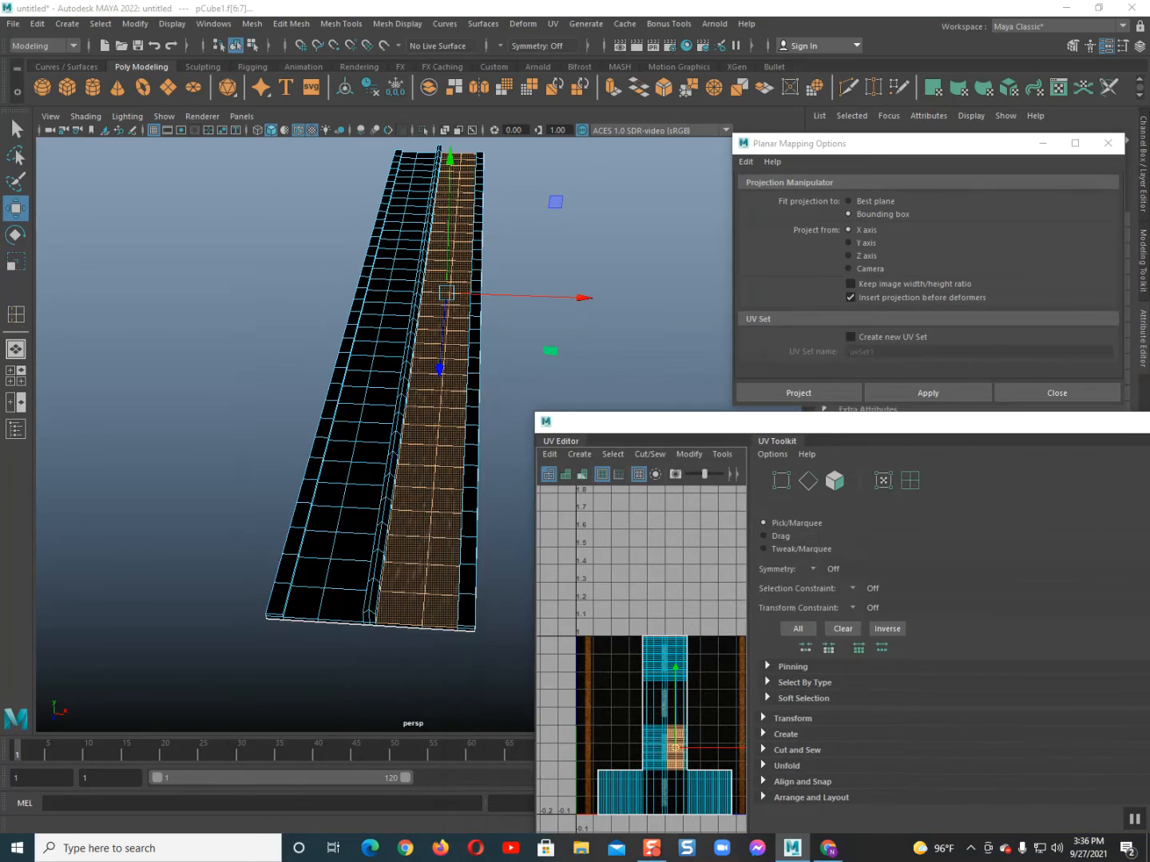
- Apply a planar UV projection from the Y axis to the right lane's faces and inspect the mapped road texture
{"action": "scroll", "coordinate": [360, 435], "scroll_direction": "up", "scroll_amount": 8}
{"action": "middle_click_drag", "start_coordinate": [359, 435], "coordinate": [326, 449], "text": "alt"}
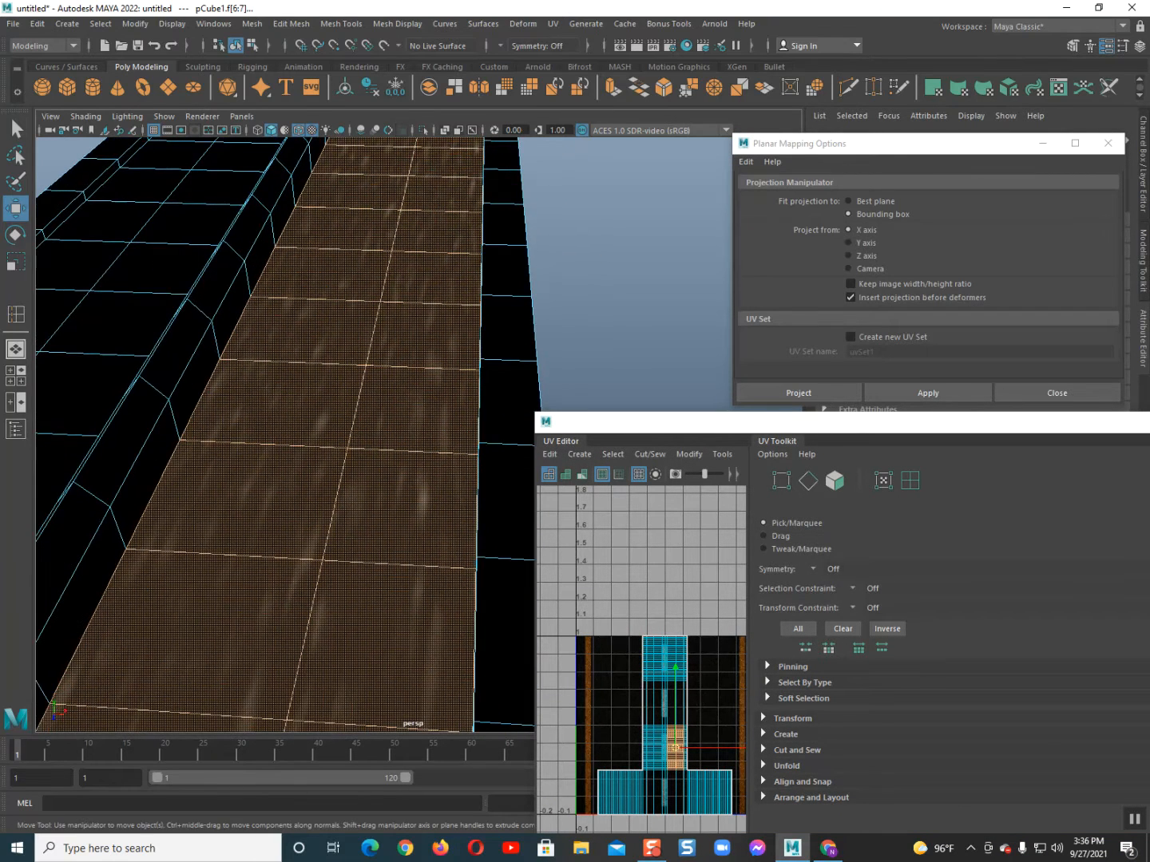
{"action": "scroll", "coordinate": [325, 449], "scroll_direction": "down", "scroll_amount": 5}
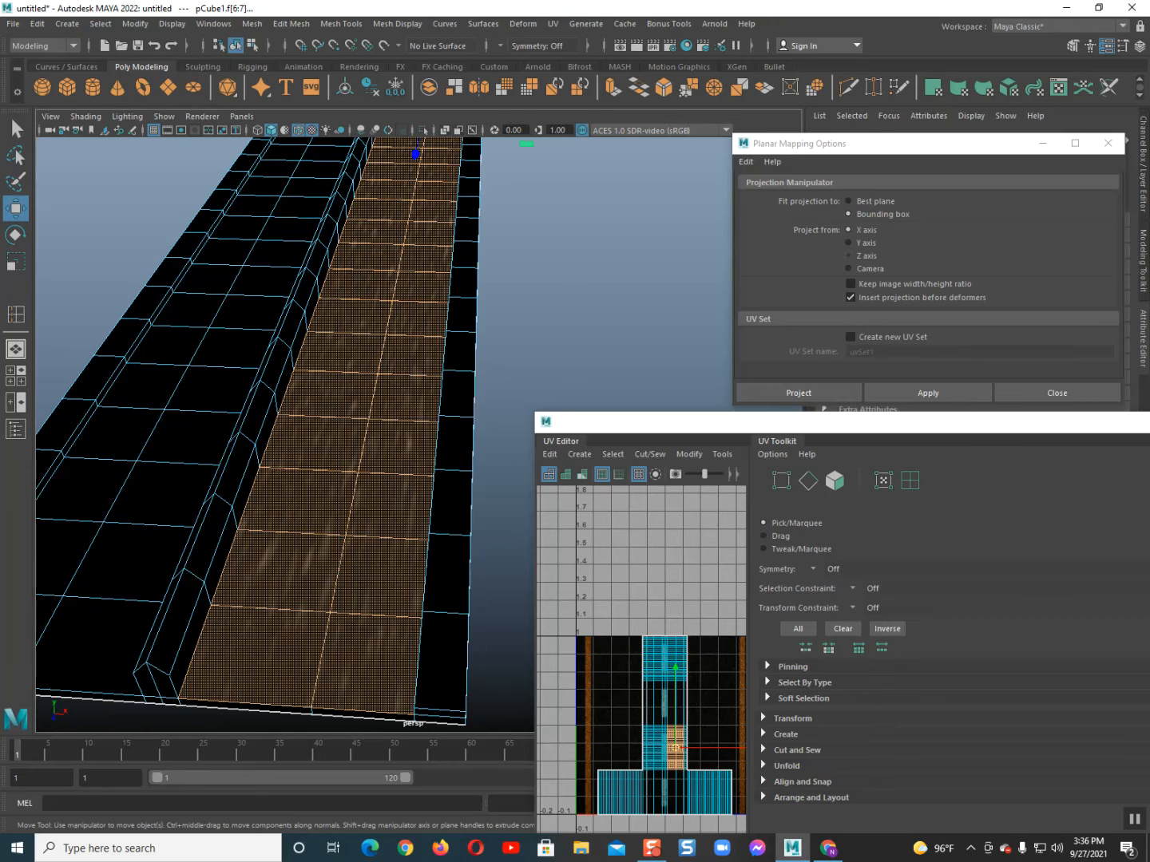
{"action": "left_click", "coordinate": [849, 242]}
{"action": "left_click", "coordinate": [927, 393]}
{"action": "middle_click_drag", "start_coordinate": [384, 455], "coordinate": [357, 358], "text": "alt"}
{"action": "right_click_drag", "start_coordinate": [357, 358], "coordinate": [439, 362], "text": "alt"}
{"action": "middle_click_drag", "start_coordinate": [375, 398], "coordinate": [467, 368], "text": "alt"}
{"action": "middle_click_drag", "start_coordinate": [306, 478], "coordinate": [329, 472], "text": "alt"}
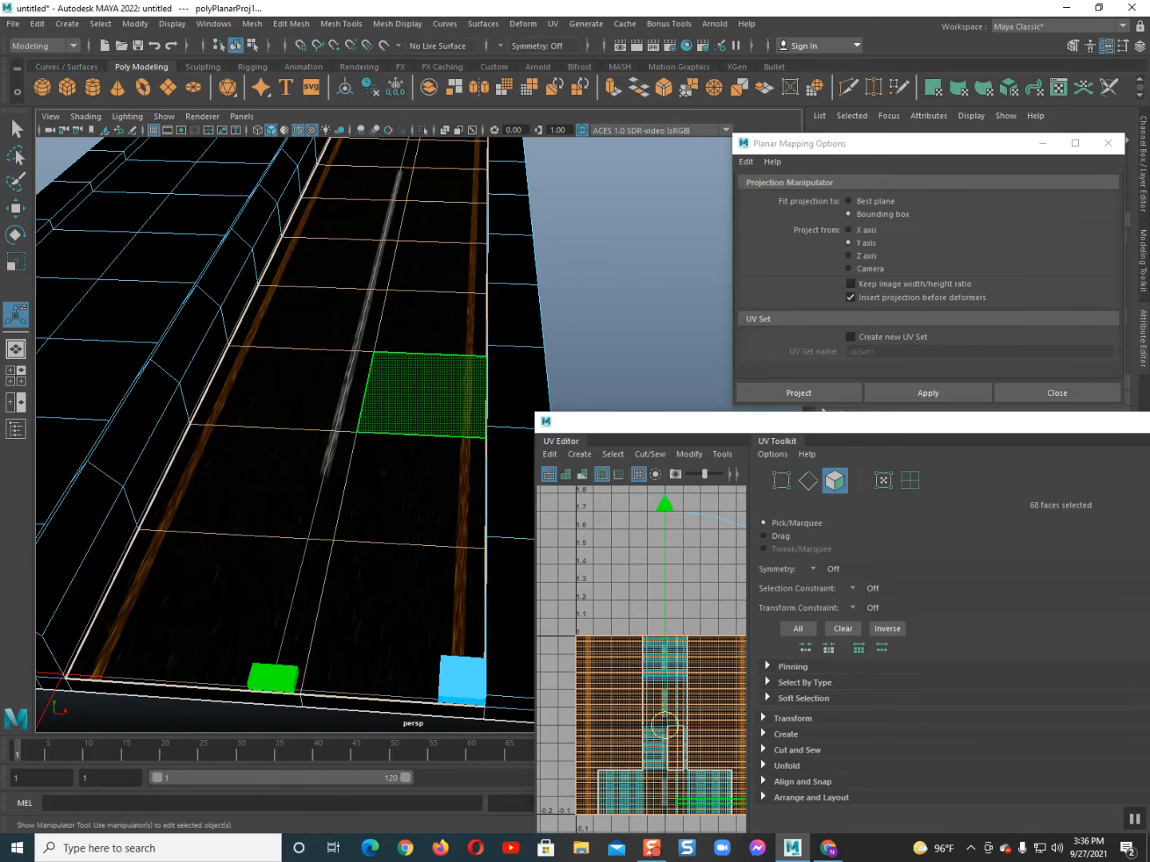
- Project the Y-axis planar mapping on the right lane once more and close the UV Editor
{"action": "left_click", "coordinate": [799, 393]}
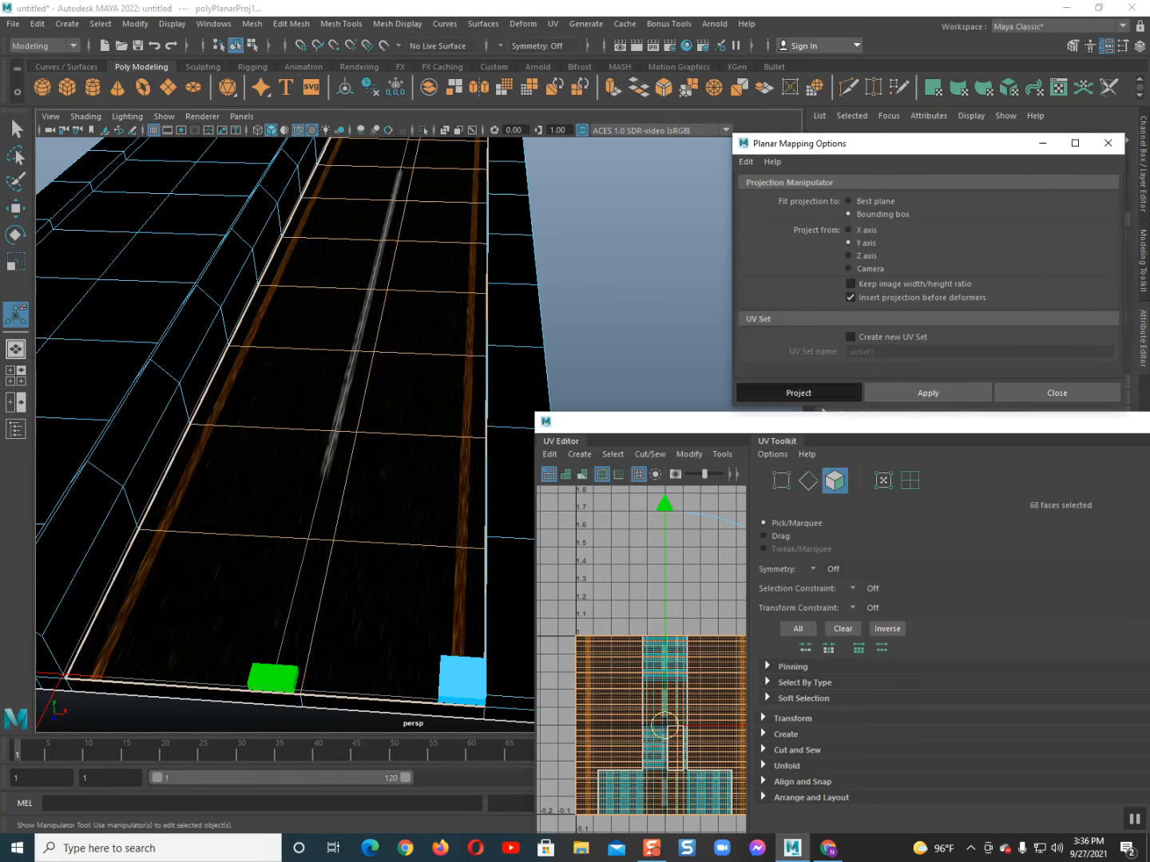
{"action": "middle_click_drag", "start_coordinate": [320, 439], "coordinate": [305, 406], "text": "alt"}
{"action": "left_click_drag", "start_coordinate": [655, 420], "coordinate": [271, 343]}
{"action": "left_click", "coordinate": [973, 344]}
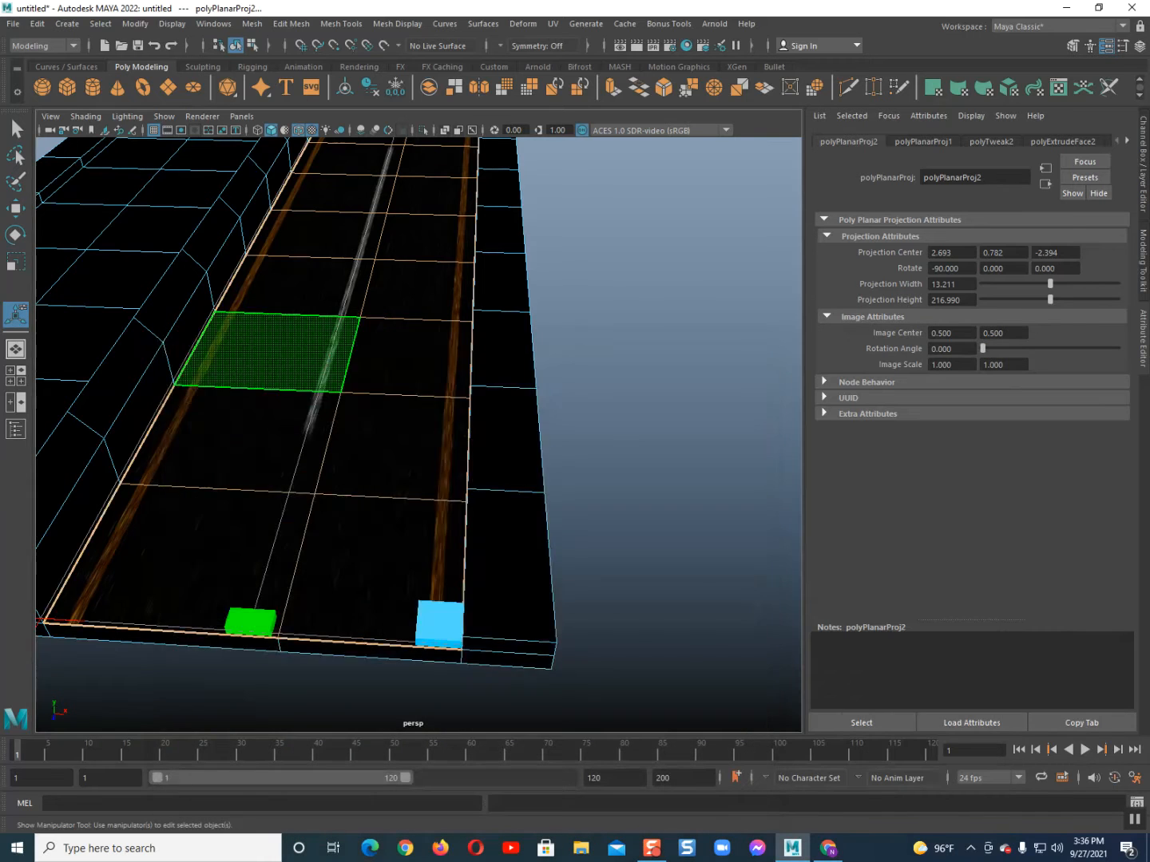
- Open the 2D placement of the right lane material's File texture and set the V value of Repeat UV to 10
{"action": "right_click_drag", "start_coordinate": [374, 334], "coordinate": [372, 396]}
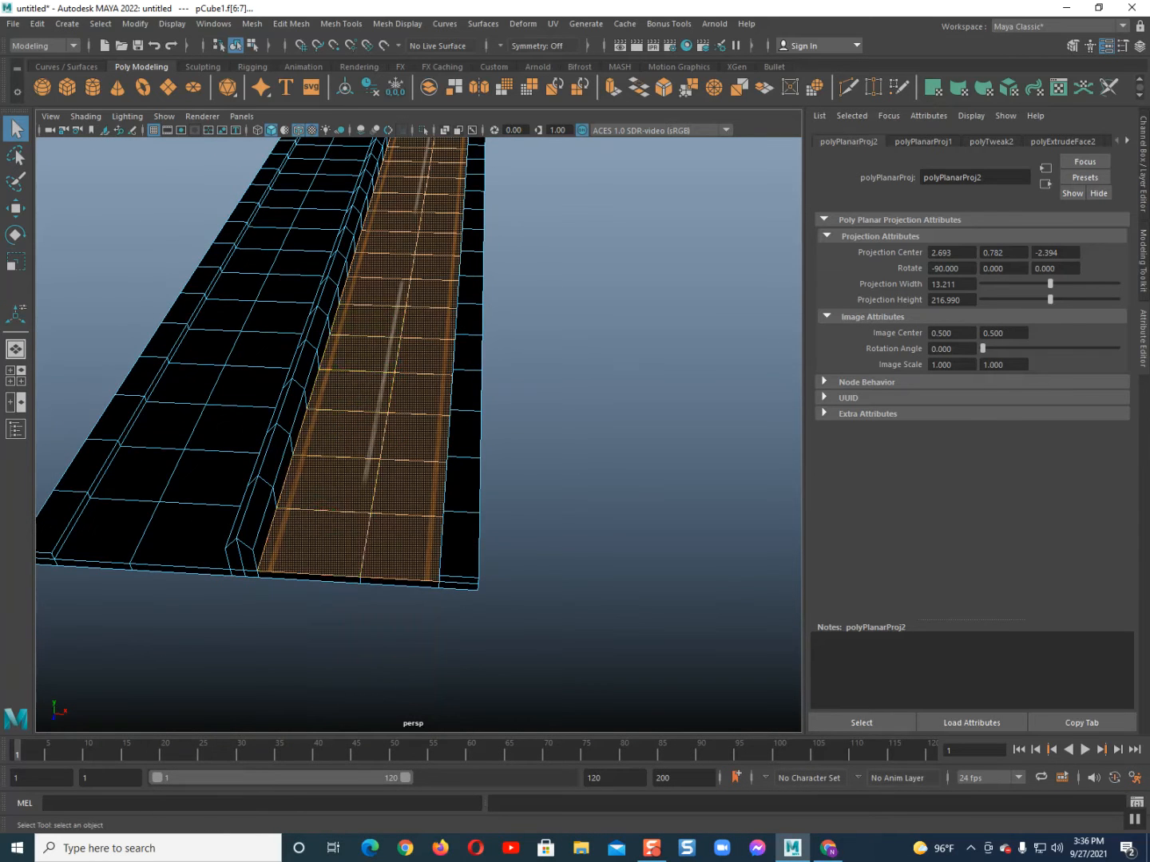
{"action": "right_click_drag", "start_coordinate": [406, 292], "coordinate": [399, 642]}
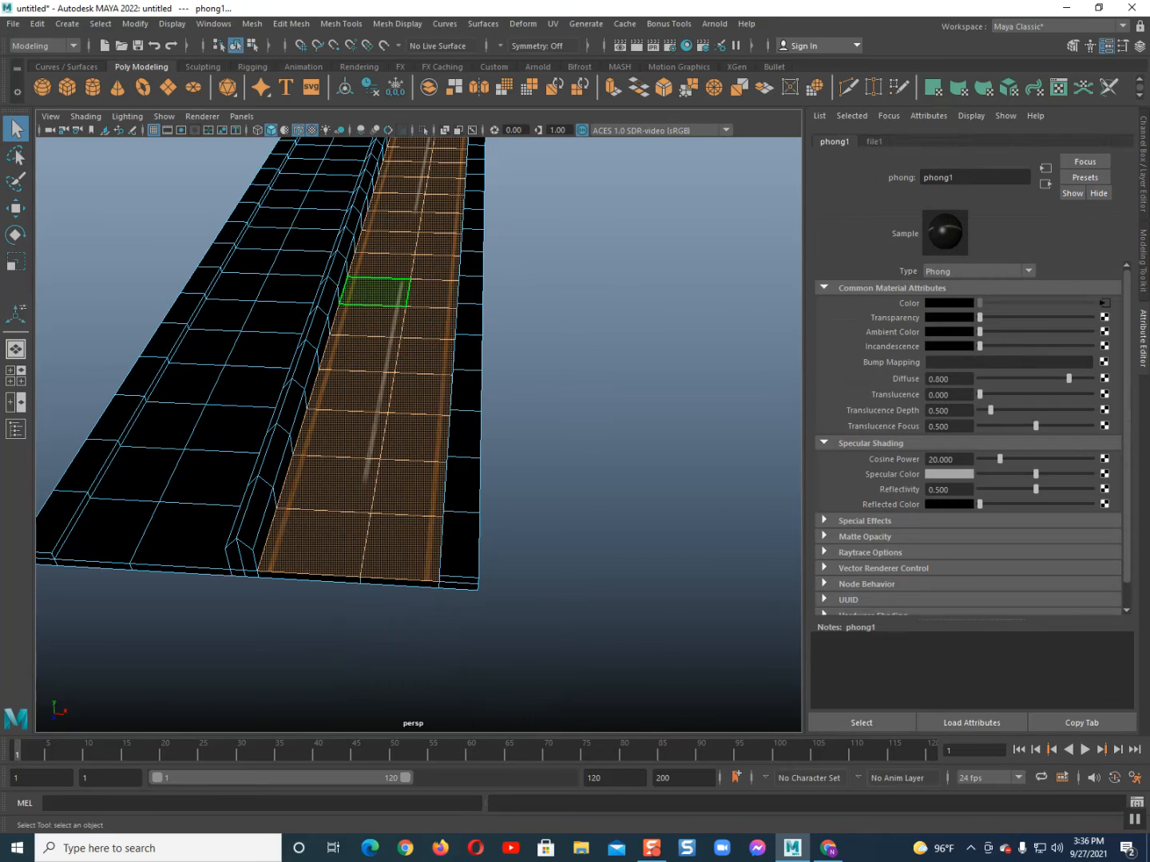
{"action": "left_click", "coordinate": [1105, 304]}
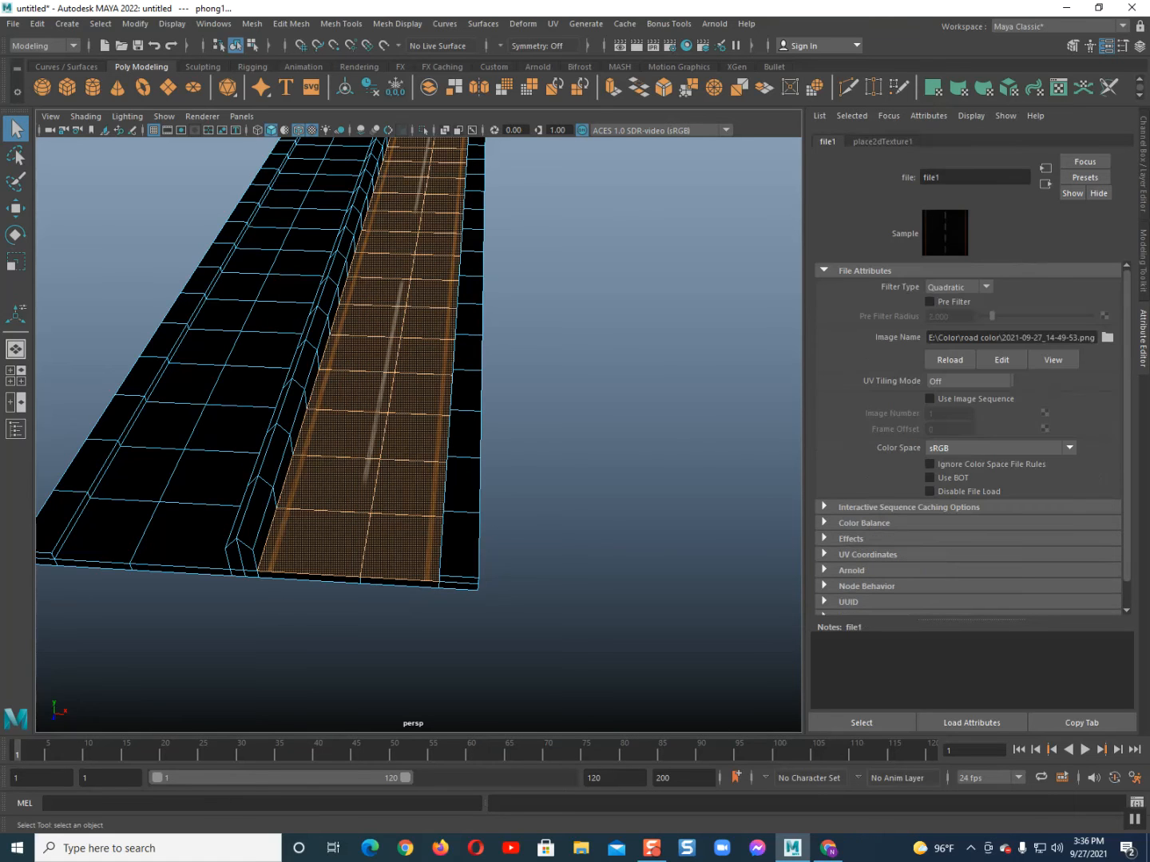
{"action": "left_click", "coordinate": [883, 140]}
{"action": "left_click_drag", "start_coordinate": [1007, 398], "coordinate": [964, 386]}
{"action": "type", "text": "10"}
{"action": "key", "text": "Return"}
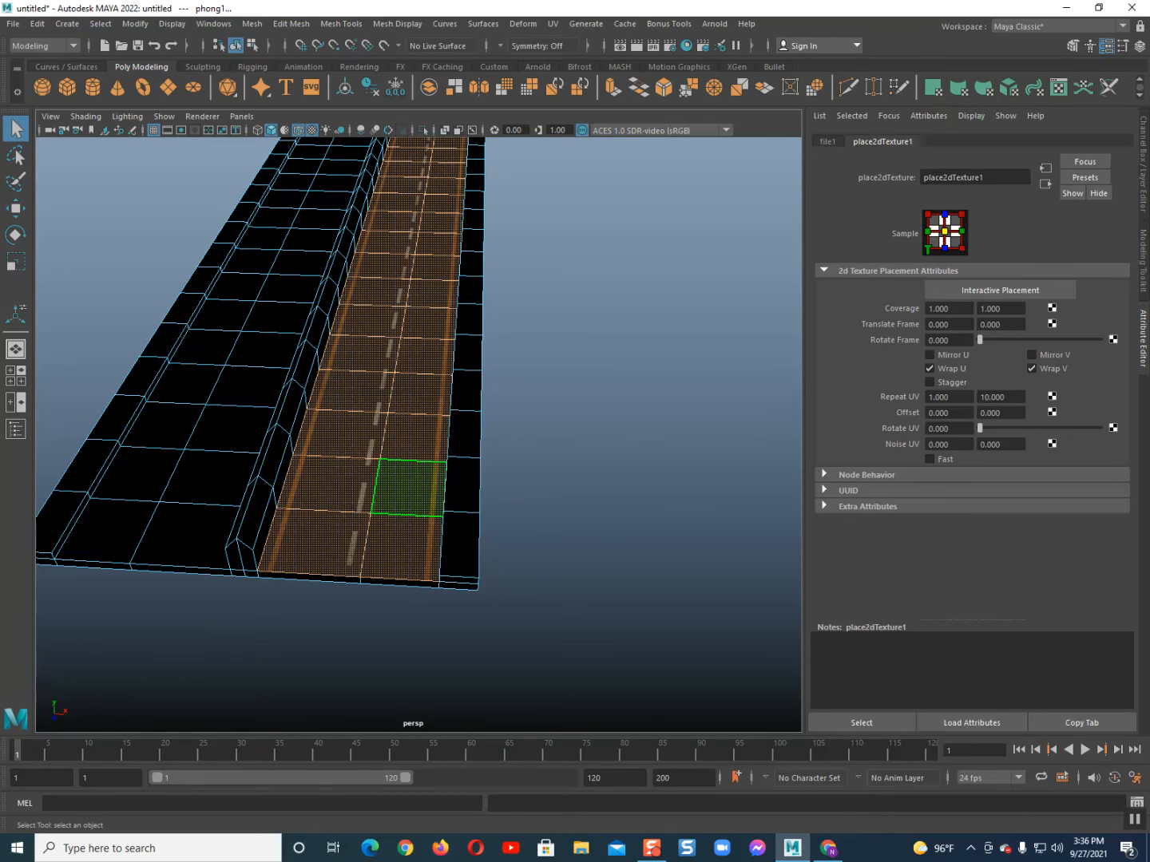
- Inspect the repeated road markings and select both face strips of the left lane along the road's full length
{"action": "scroll", "coordinate": [412, 493], "scroll_direction": "up", "scroll_amount": 5}
{"action": "left_click_drag", "start_coordinate": [412, 493], "coordinate": [414, 435], "text": "alt"}
{"action": "scroll", "coordinate": [413, 434], "scroll_direction": "up", "scroll_amount": 6}
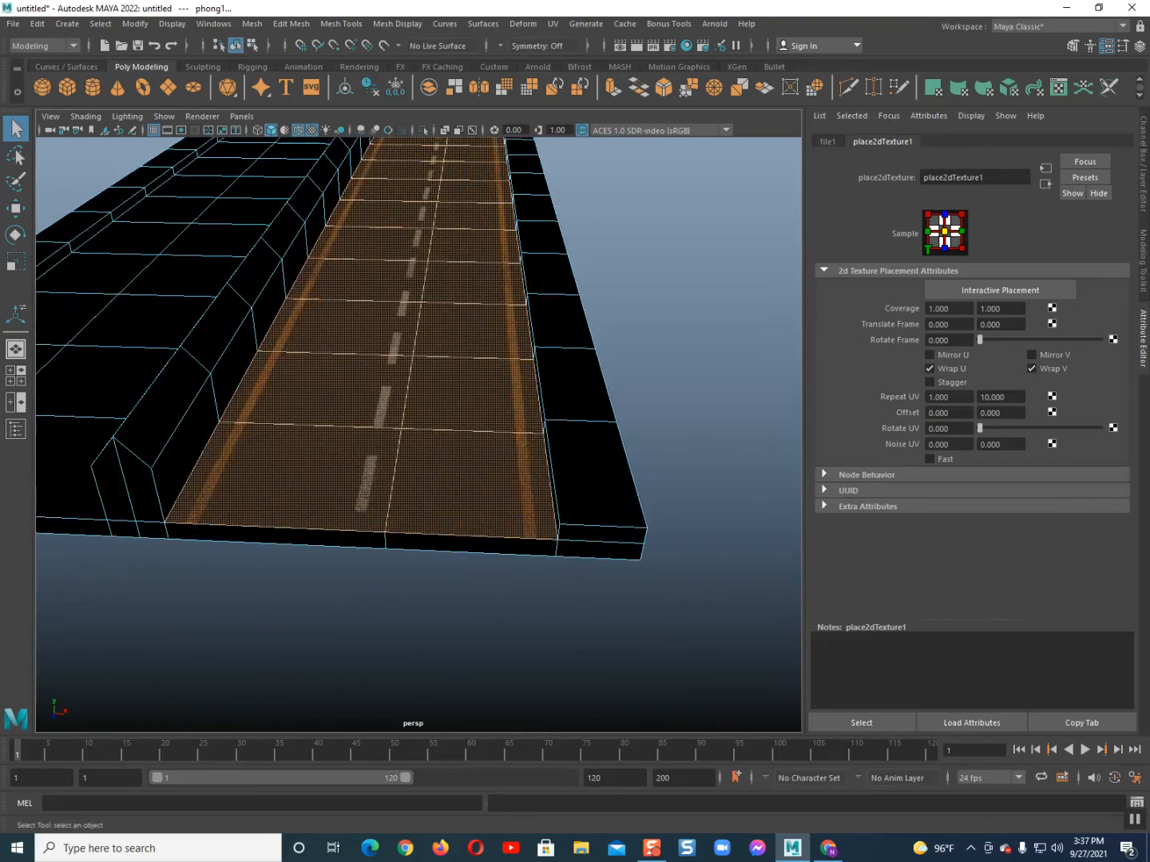
{"action": "middle_click_drag", "start_coordinate": [407, 399], "coordinate": [578, 503], "text": "alt"}
{"action": "scroll", "coordinate": [506, 320], "scroll_direction": "down", "scroll_amount": 6}
{"action": "scroll", "coordinate": [512, 431], "scroll_direction": "down", "scroll_amount": 3}
{"action": "left_click", "coordinate": [434, 593]}
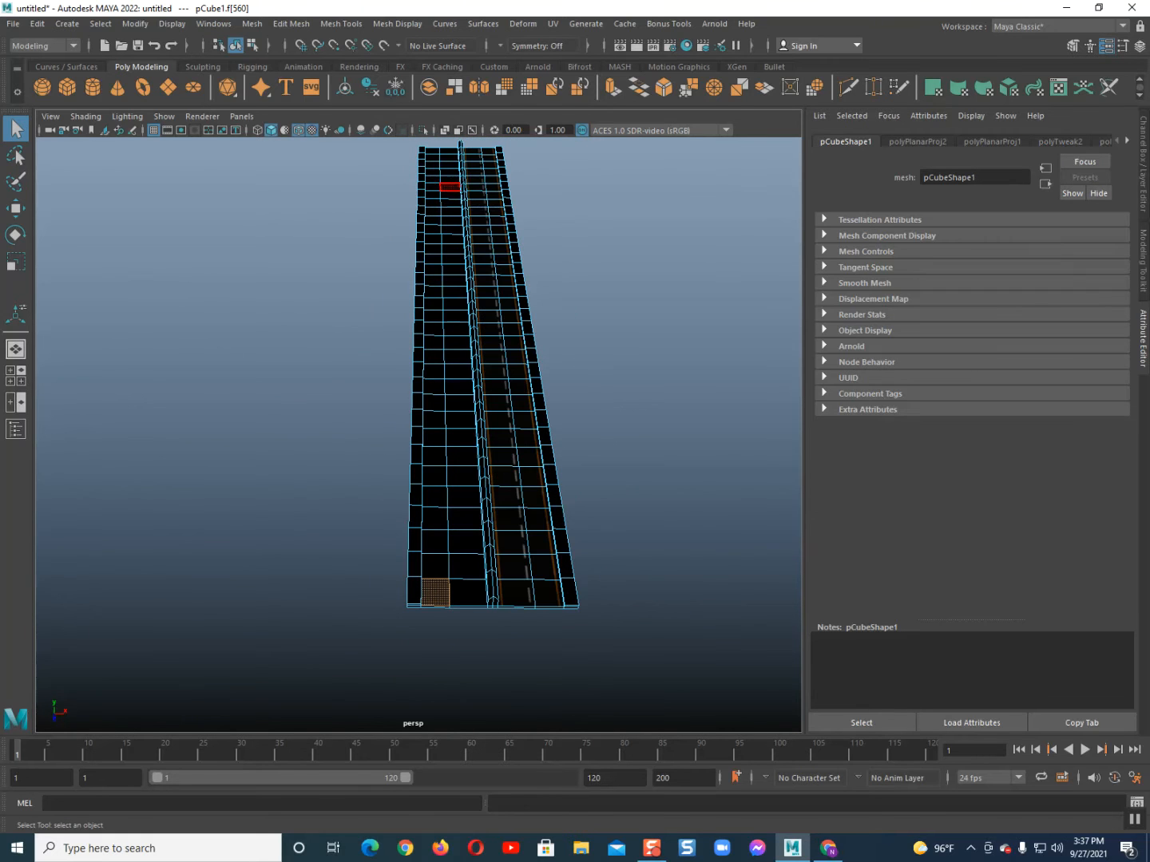
{"action": "double_click", "coordinate": [432, 150], "text": "shift"}
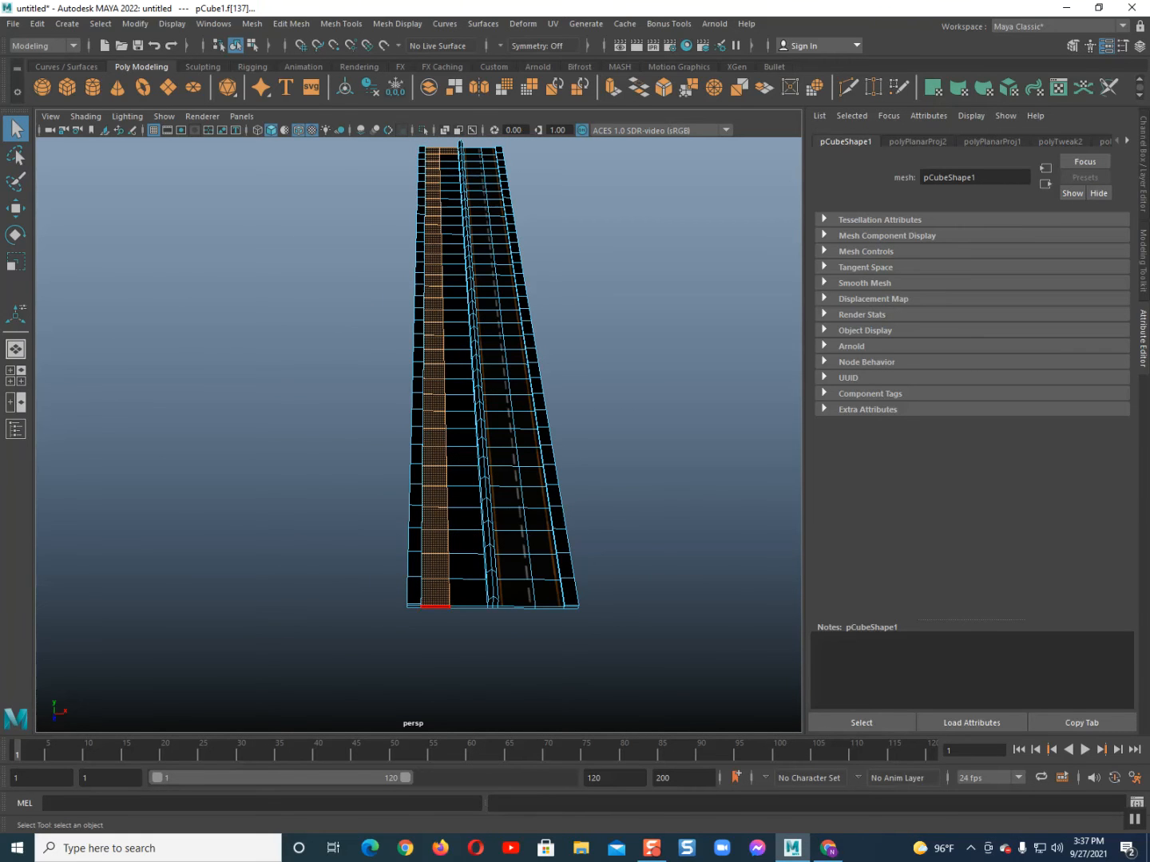
{"action": "double_click", "coordinate": [468, 592], "text": "shift"}
- Try to assign the existing phongE1 material to the left lane's selected faces and check the result up close
{"action": "right_click", "coordinate": [434, 408]}
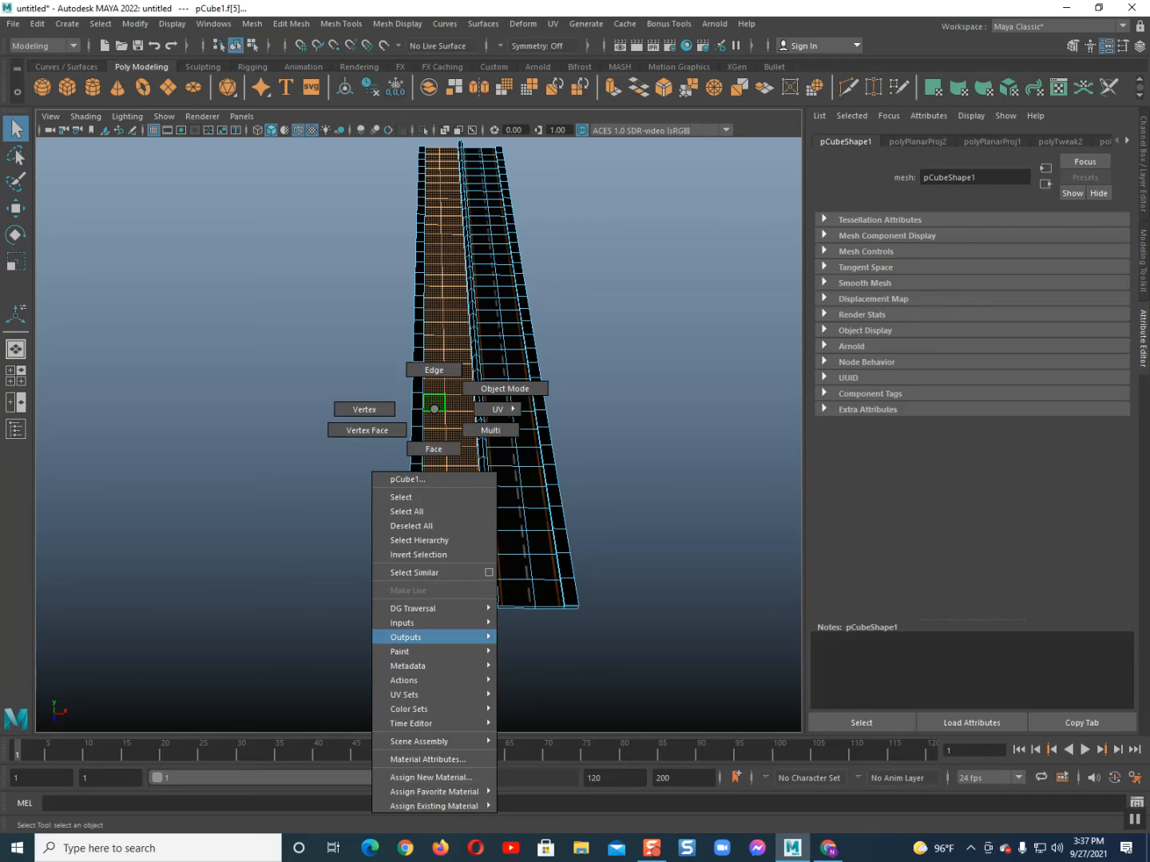
{"action": "mouse_move", "coordinate": [434, 805]}
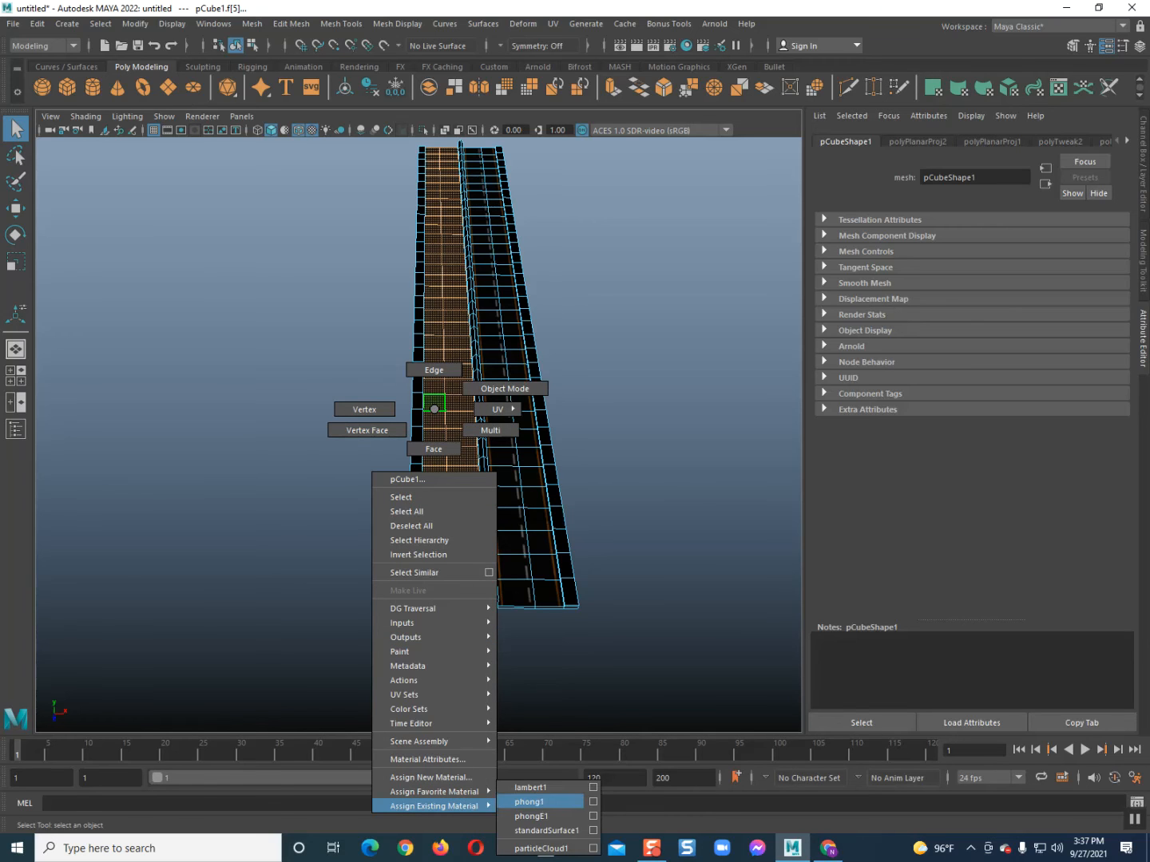
{"action": "left_click", "coordinate": [531, 815]}
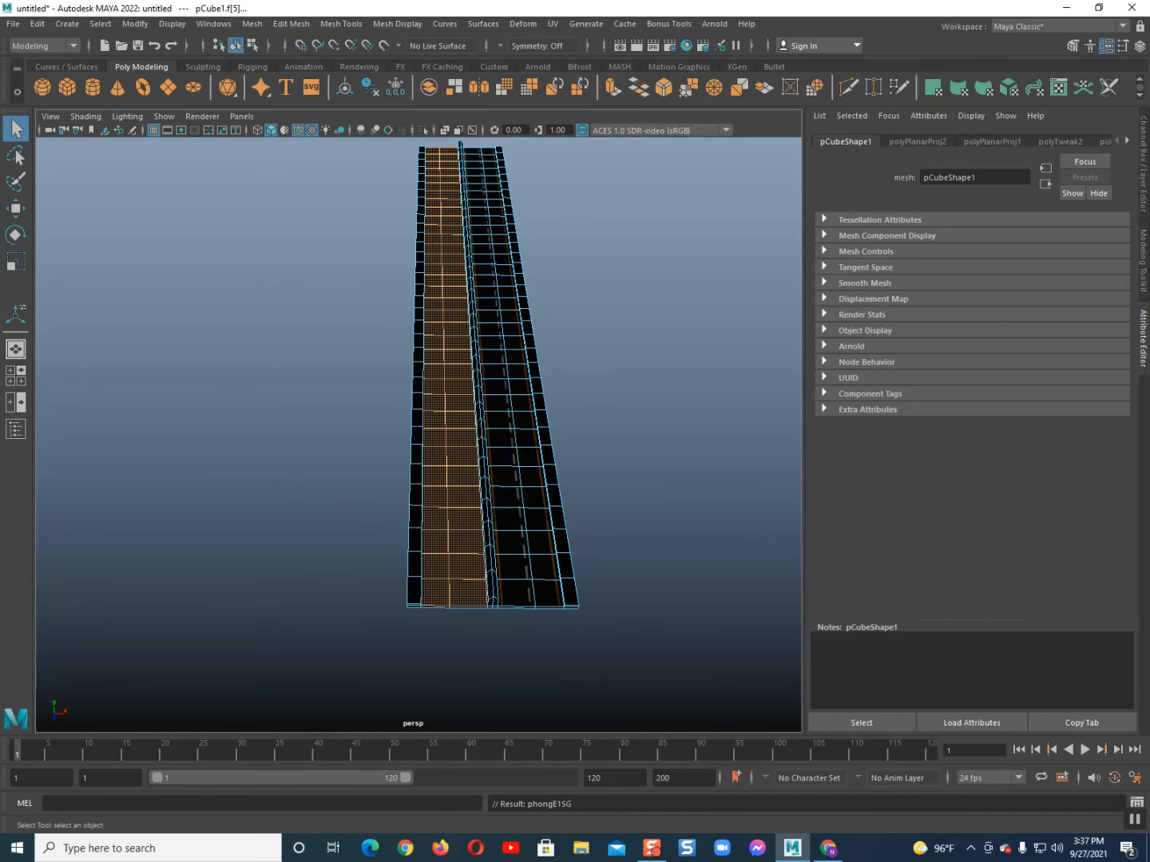
{"action": "scroll", "coordinate": [479, 447], "scroll_direction": "up", "scroll_amount": 5}
{"action": "left_click_drag", "start_coordinate": [479, 479], "coordinate": [485, 403], "text": "alt"}
{"action": "scroll", "coordinate": [479, 434], "scroll_direction": "up", "scroll_amount": 7}
{"action": "middle_click_drag", "start_coordinate": [542, 447], "coordinate": [386, 452], "text": "alt"}
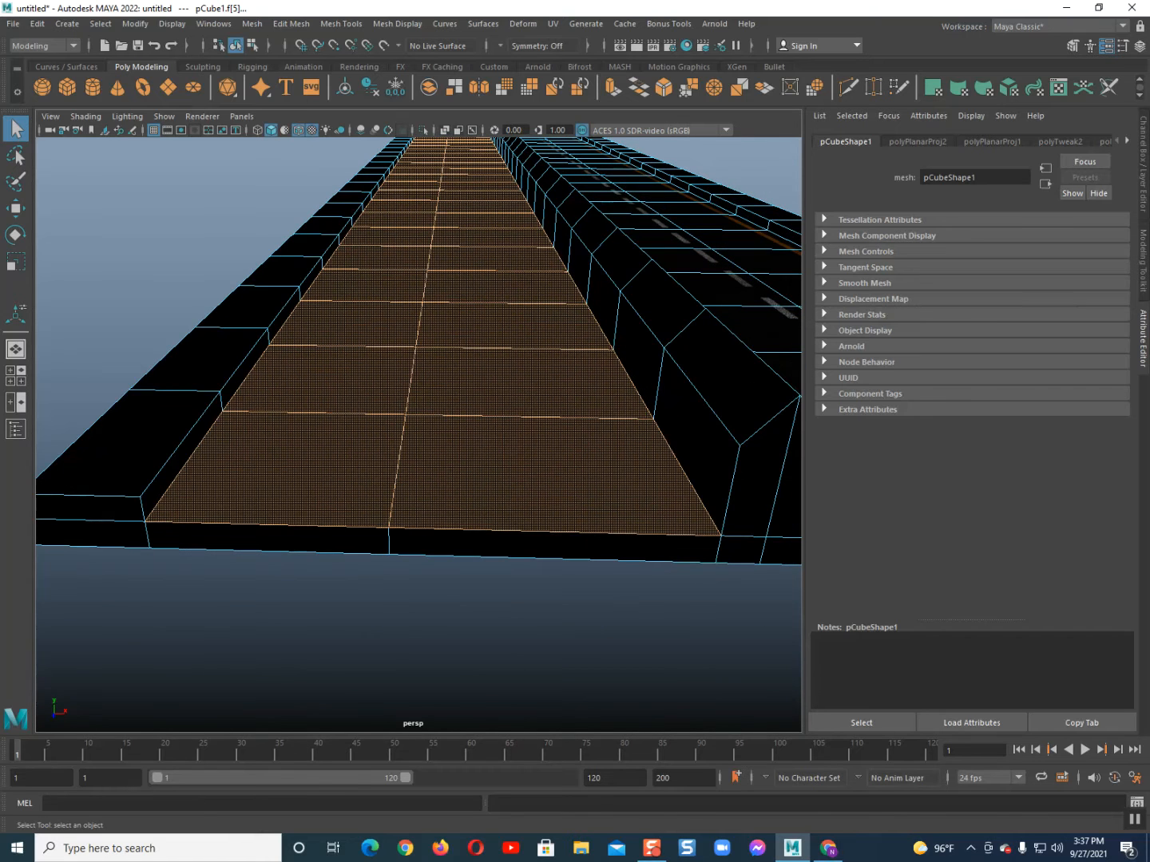
{"action": "left_click", "coordinate": [862, 722]}
{"action": "left_click_drag", "start_coordinate": [470, 431], "coordinate": [474, 471], "text": "alt"}
{"action": "scroll", "coordinate": [468, 470], "scroll_direction": "down", "scroll_amount": 5}
{"action": "key", "text": "ctrl+z"}
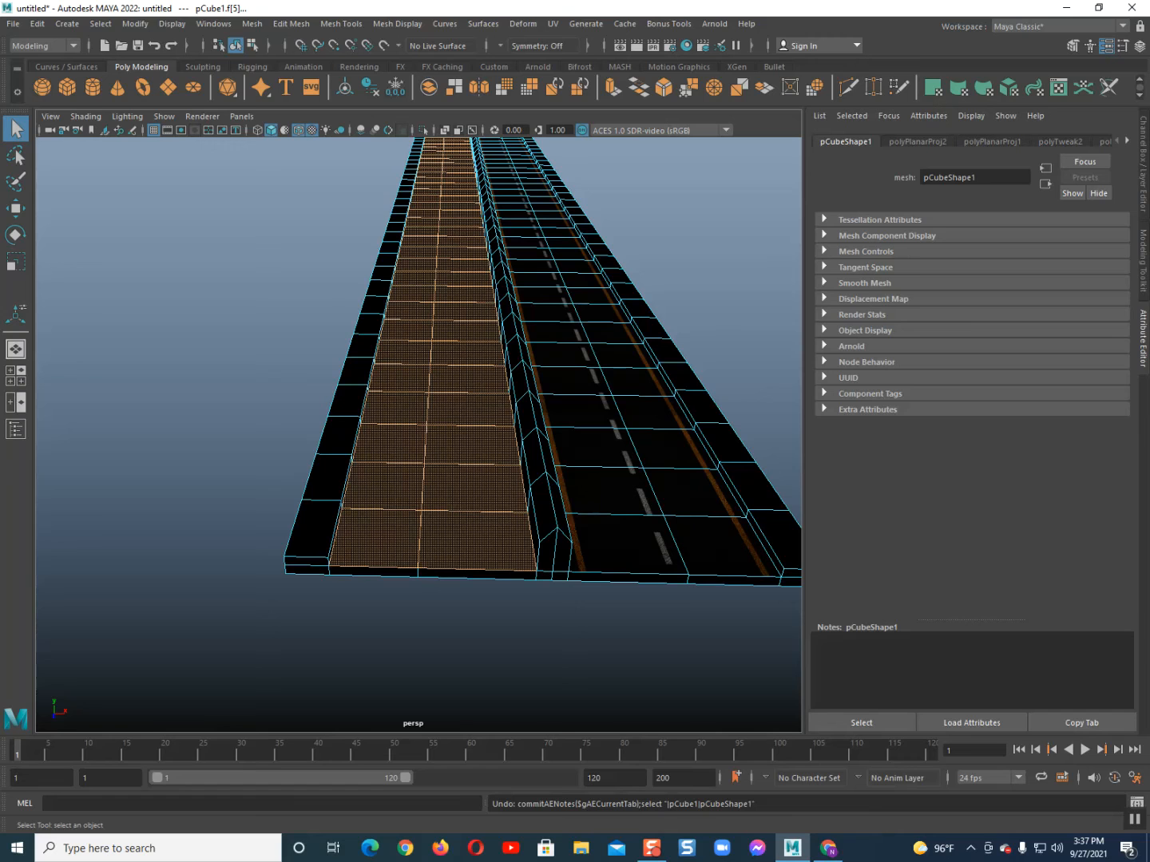
- Try the existing phongE1 material on the left lane's faces again and clear the selection
{"action": "right_click", "coordinate": [395, 452]}
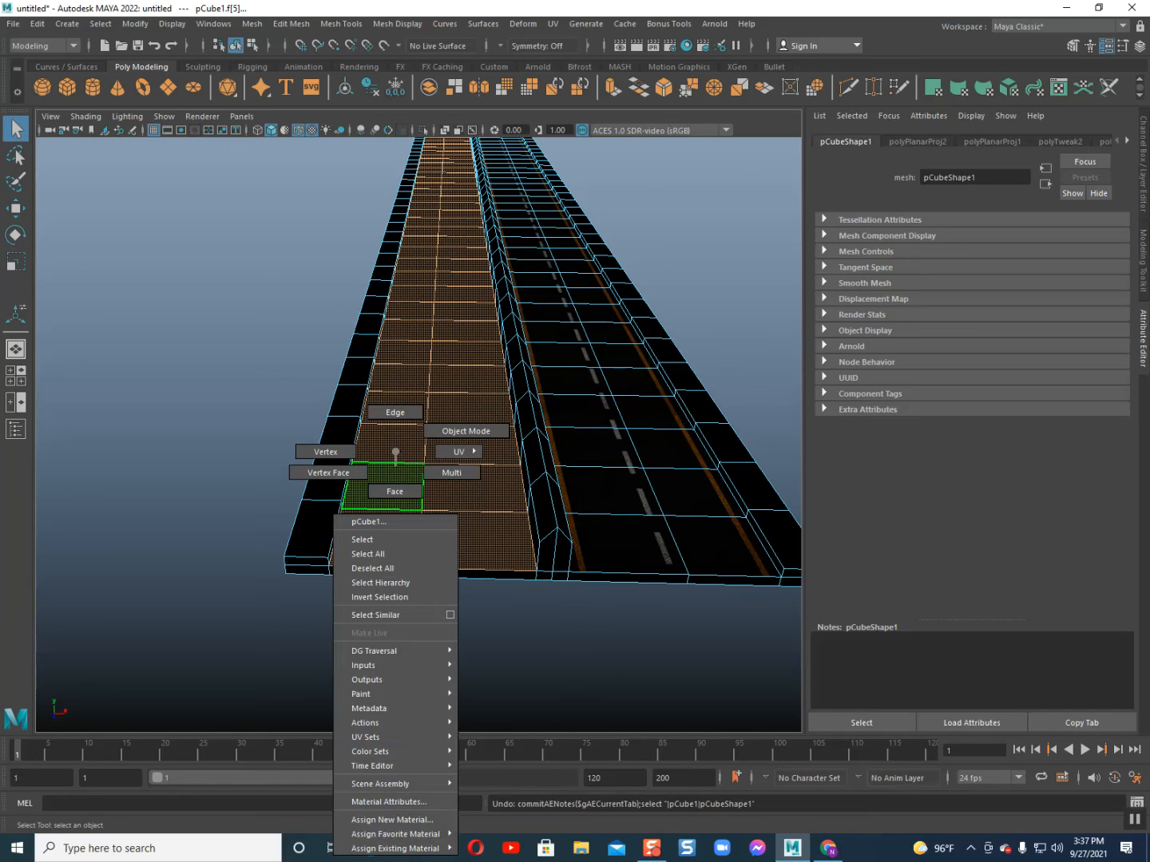
{"action": "mouse_move", "coordinate": [443, 847]}
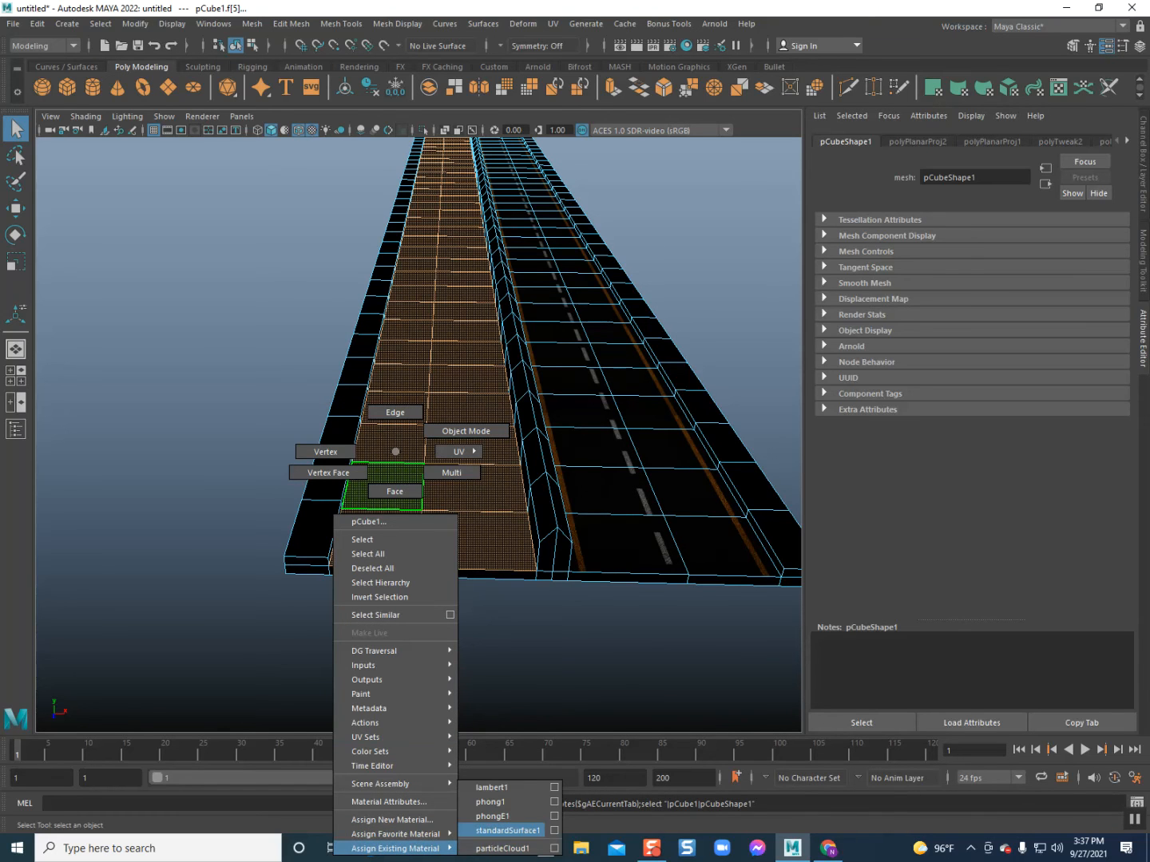
{"action": "left_click", "coordinate": [520, 816]}
{"action": "scroll", "coordinate": [410, 531], "scroll_direction": "up", "scroll_amount": 5}
{"action": "right_click", "coordinate": [410, 531]}
{"action": "left_click", "coordinate": [406, 802]}
{"action": "left_click", "coordinate": [198, 303]}
{"action": "scroll", "coordinate": [200, 304], "scroll_direction": "down", "scroll_amount": 5}
{"action": "scroll", "coordinate": [200, 304], "scroll_direction": "up", "scroll_amount": 5}
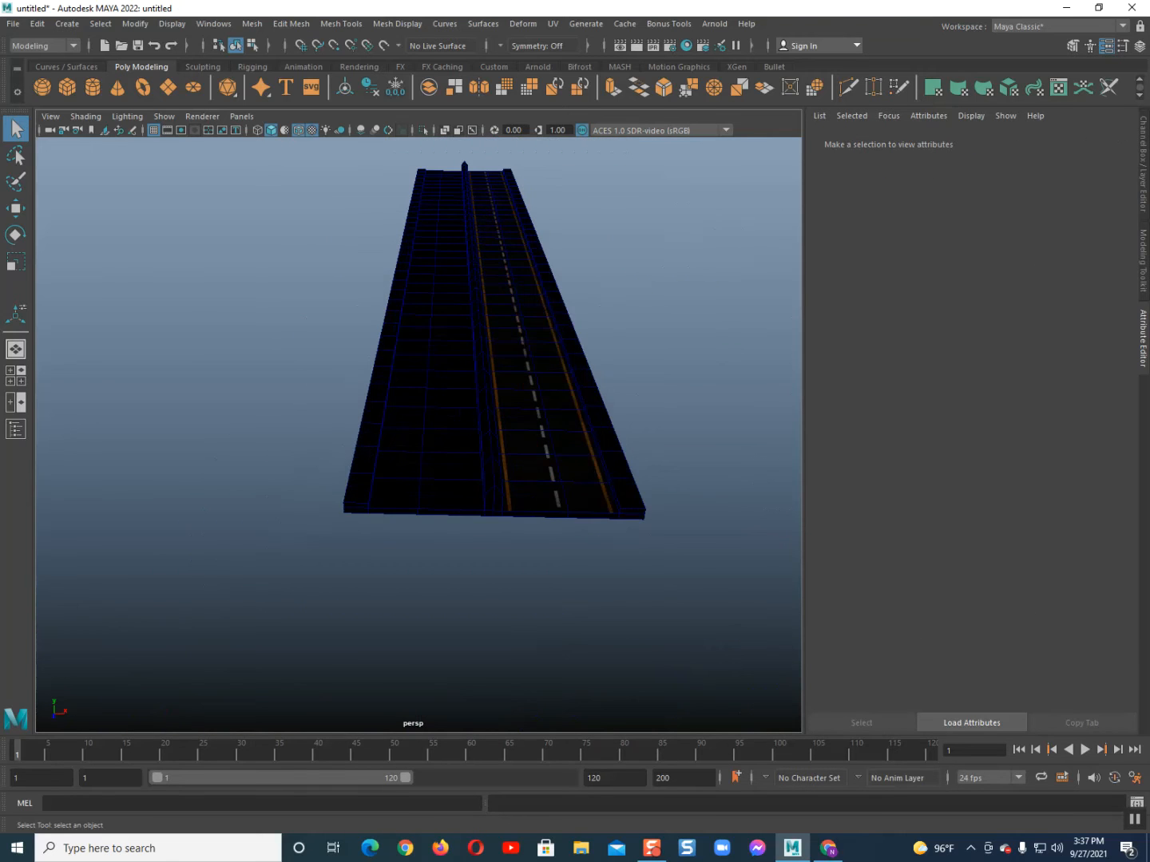
- Assign a new Phong E material to the left lane's faces and connect a File texture to its color
{"action": "mouse_move", "coordinate": [416, 415]}
{"action": "left_mouse_down", "text": "alt"}
{"action": "mouse_move", "coordinate": [389, 428]}
{"action": "mouse_move", "coordinate": [398, 424]}
{"action": "left_mouse_up", "text": "alt"}
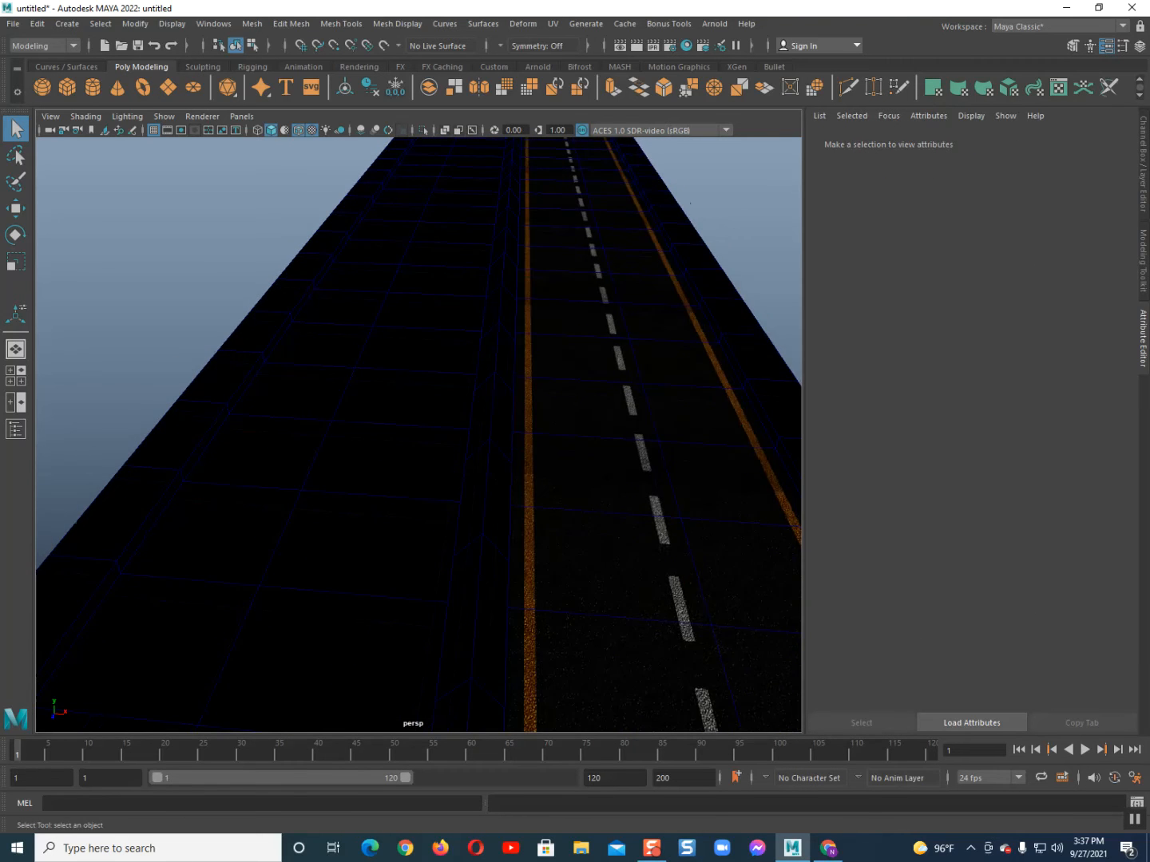
{"action": "middle_click_drag", "start_coordinate": [399, 424], "coordinate": [455, 428], "text": "alt"}
{"action": "left_click", "coordinate": [456, 428]}
{"action": "right_click_drag", "start_coordinate": [380, 450], "coordinate": [380, 493]}
{"action": "right_click_drag", "start_coordinate": [425, 407], "coordinate": [564, 789]}
{"action": "left_click", "coordinate": [1103, 304]}
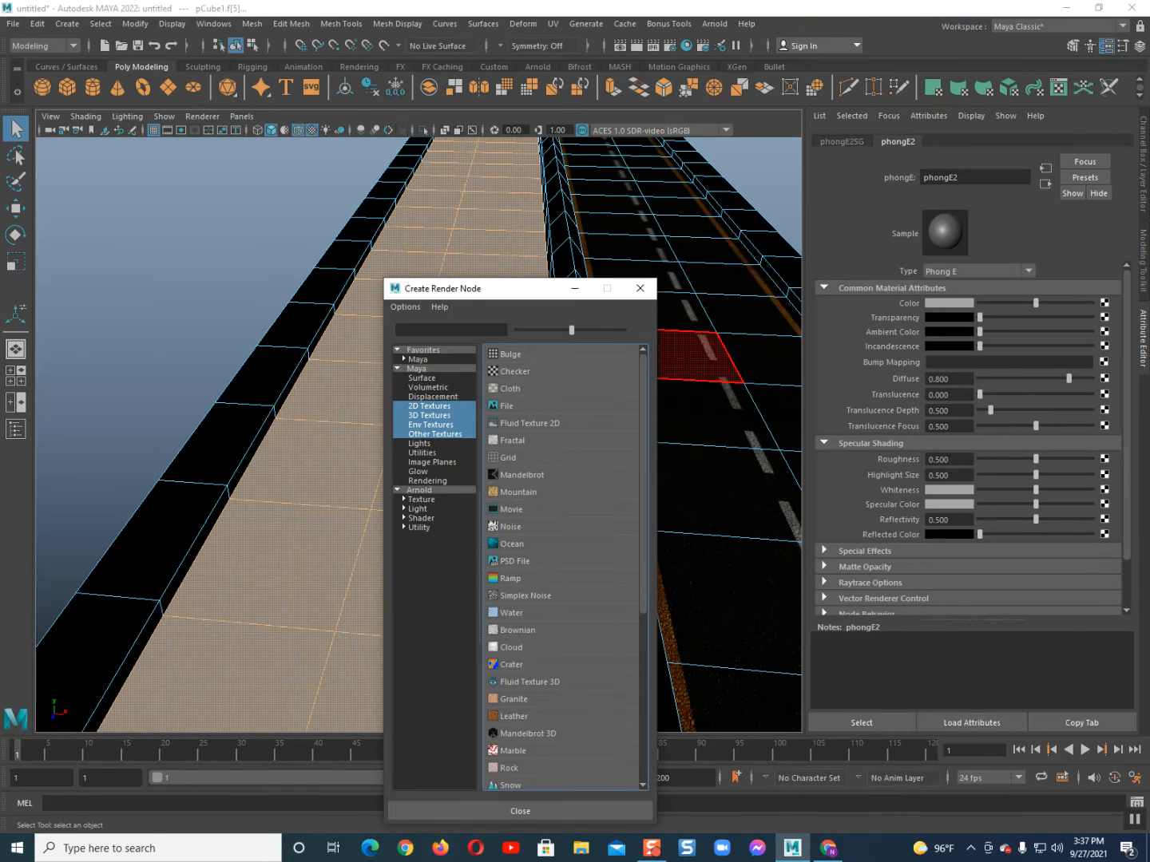
{"action": "left_click", "coordinate": [507, 406]}
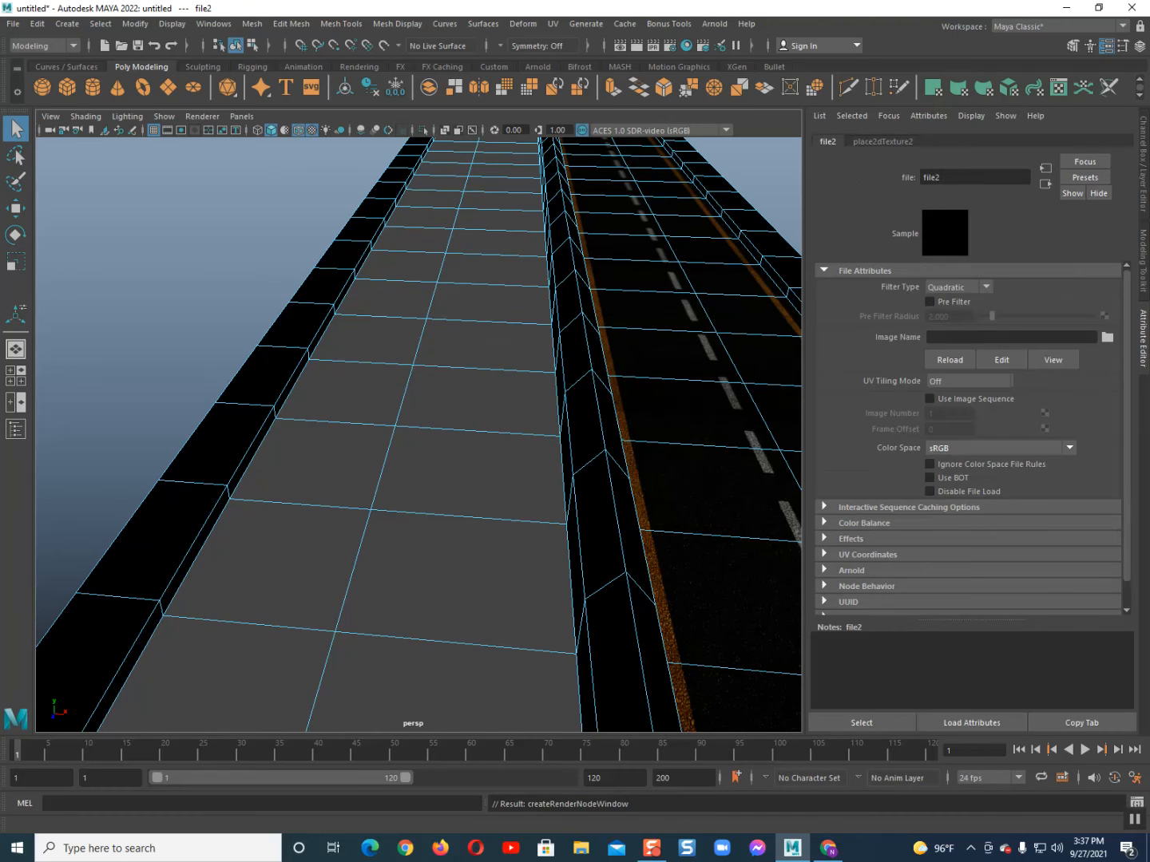
- Load the road image 2021-09-27_14-49-53.png from E:\Color\road color into the left lane's File texture
{"action": "left_click", "coordinate": [1107, 337]}
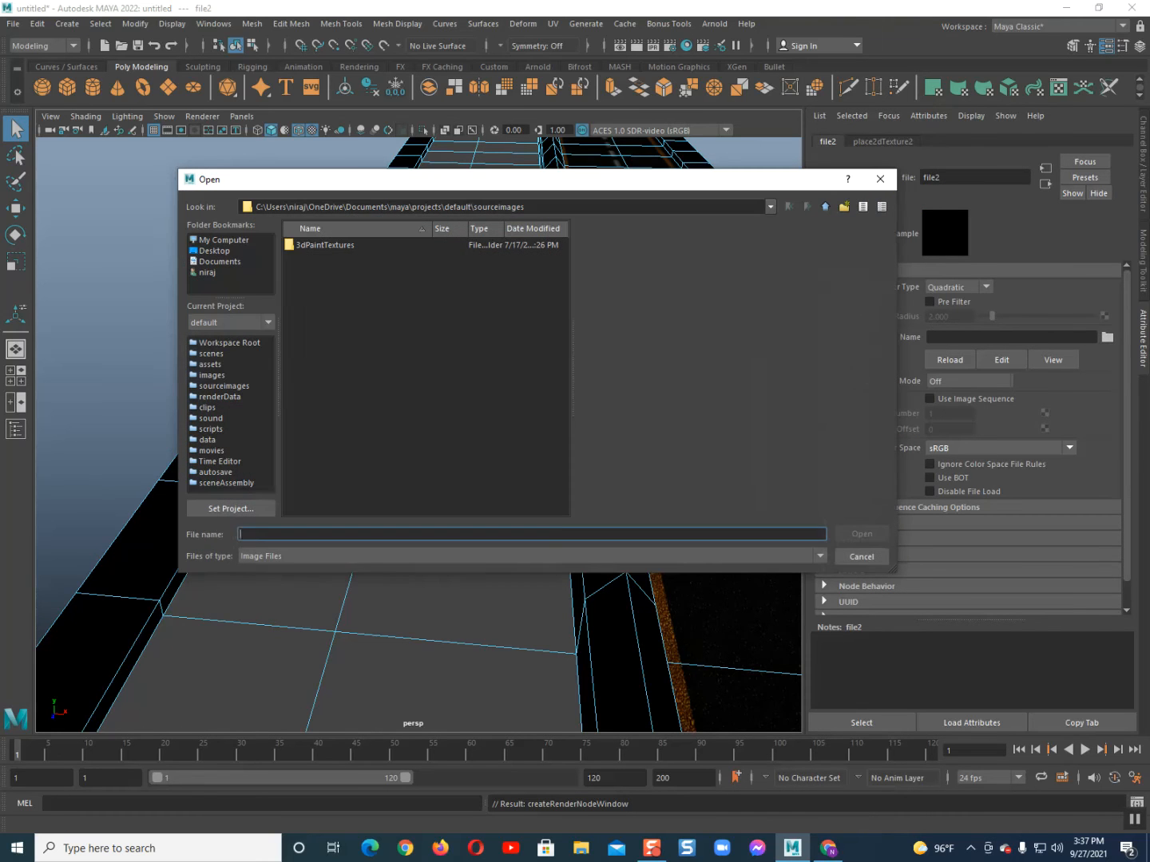
{"action": "left_click", "coordinate": [224, 240]}
{"action": "double_click", "coordinate": [319, 258]}
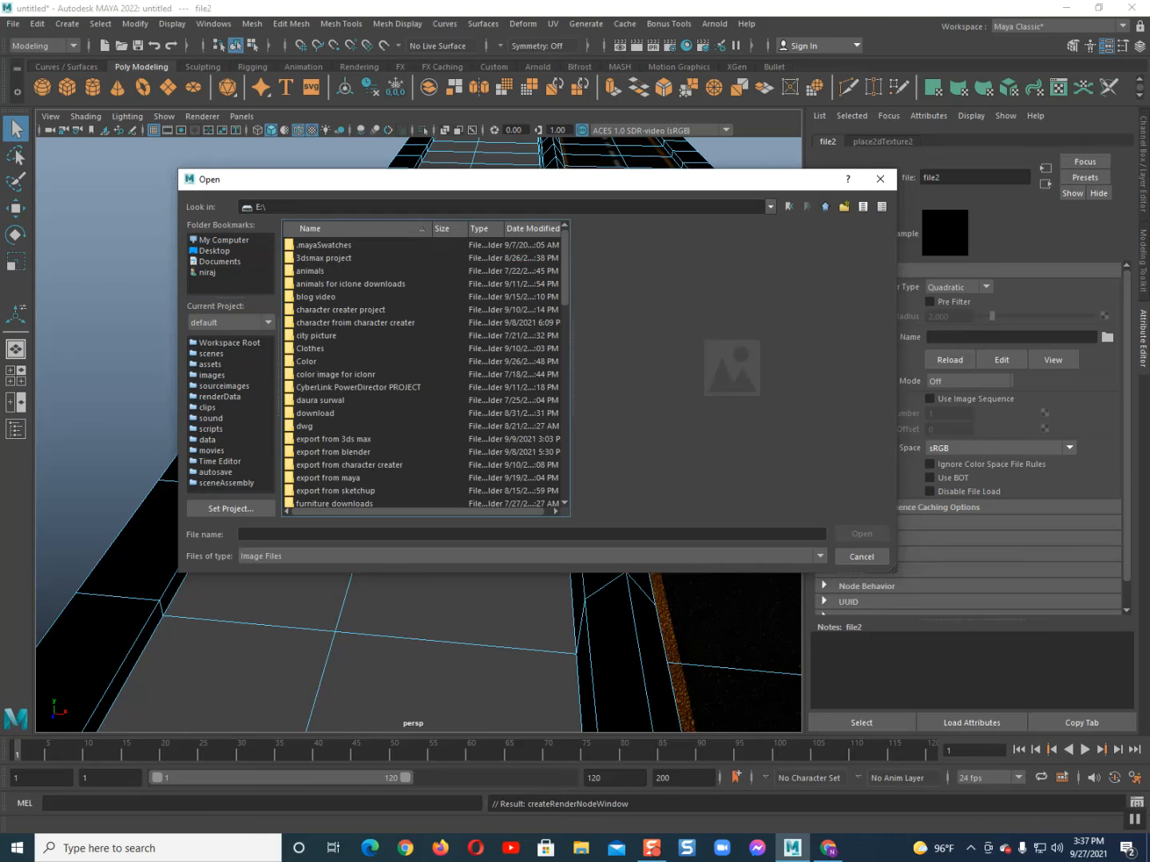
{"action": "double_click", "coordinate": [306, 361]}
{"action": "key", "text": "r"}
{"action": "key", "text": "o"}
{"action": "key", "text": "Return"}
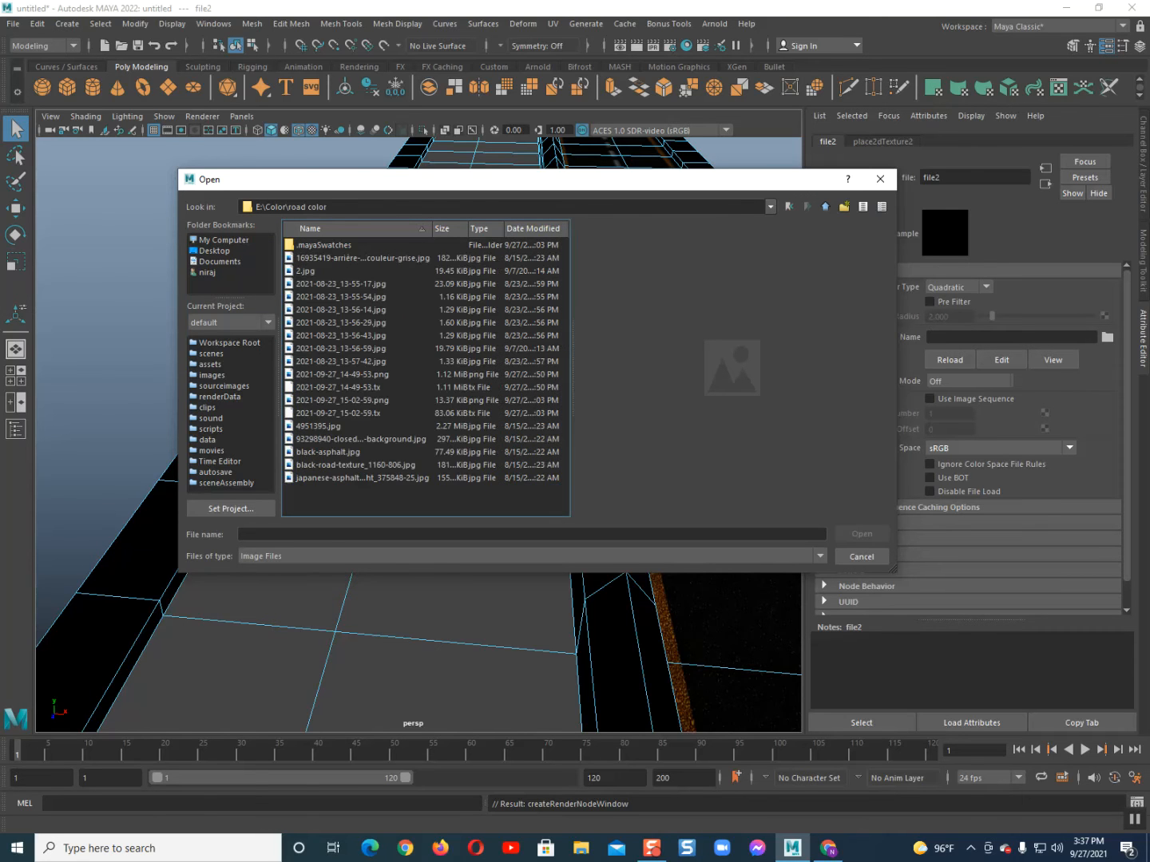
{"action": "left_click", "coordinate": [341, 348]}
{"action": "left_click", "coordinate": [341, 375]}
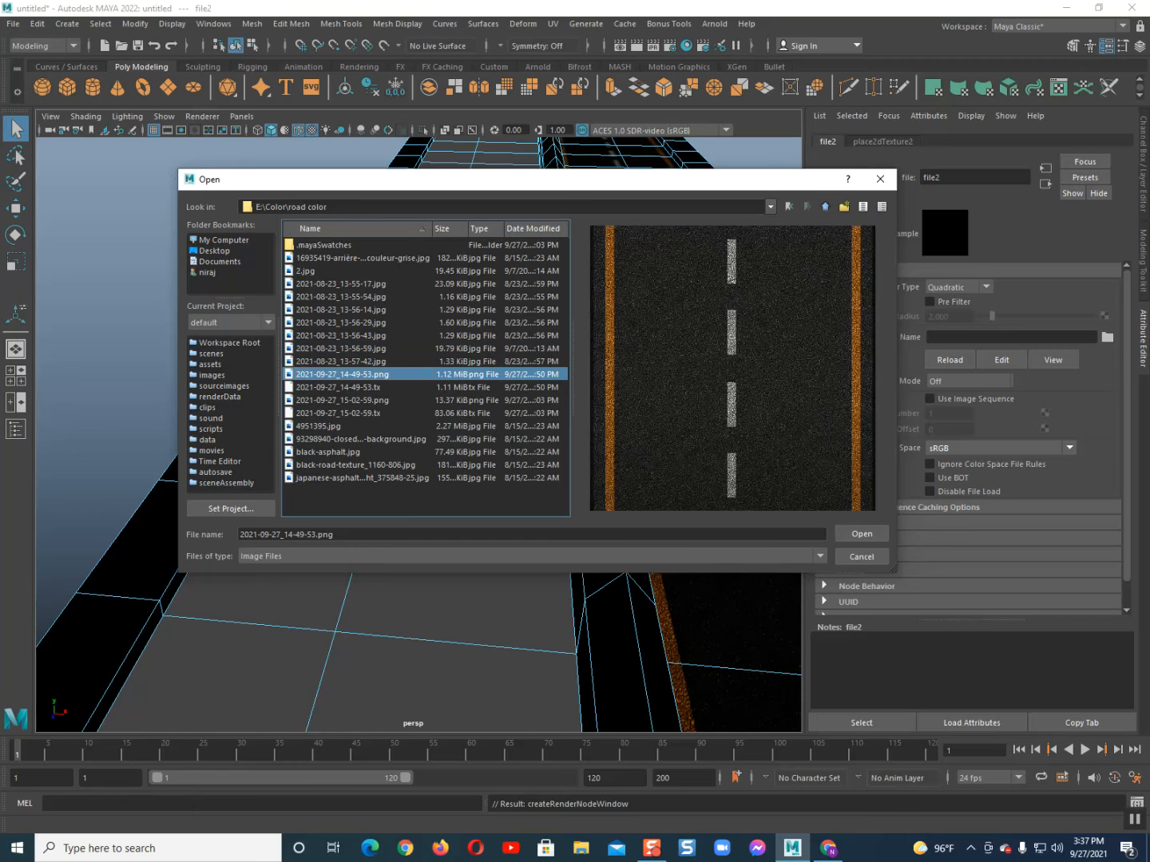
{"action": "key", "text": "Return"}
- Set the left lane texture's V repeat to 10 in its 2D placement
{"action": "scroll", "coordinate": [471, 478], "scroll_direction": "down", "scroll_amount": 5}
{"action": "scroll", "coordinate": [471, 477], "scroll_direction": "up", "scroll_amount": 5}
{"action": "left_click", "coordinate": [882, 142]}
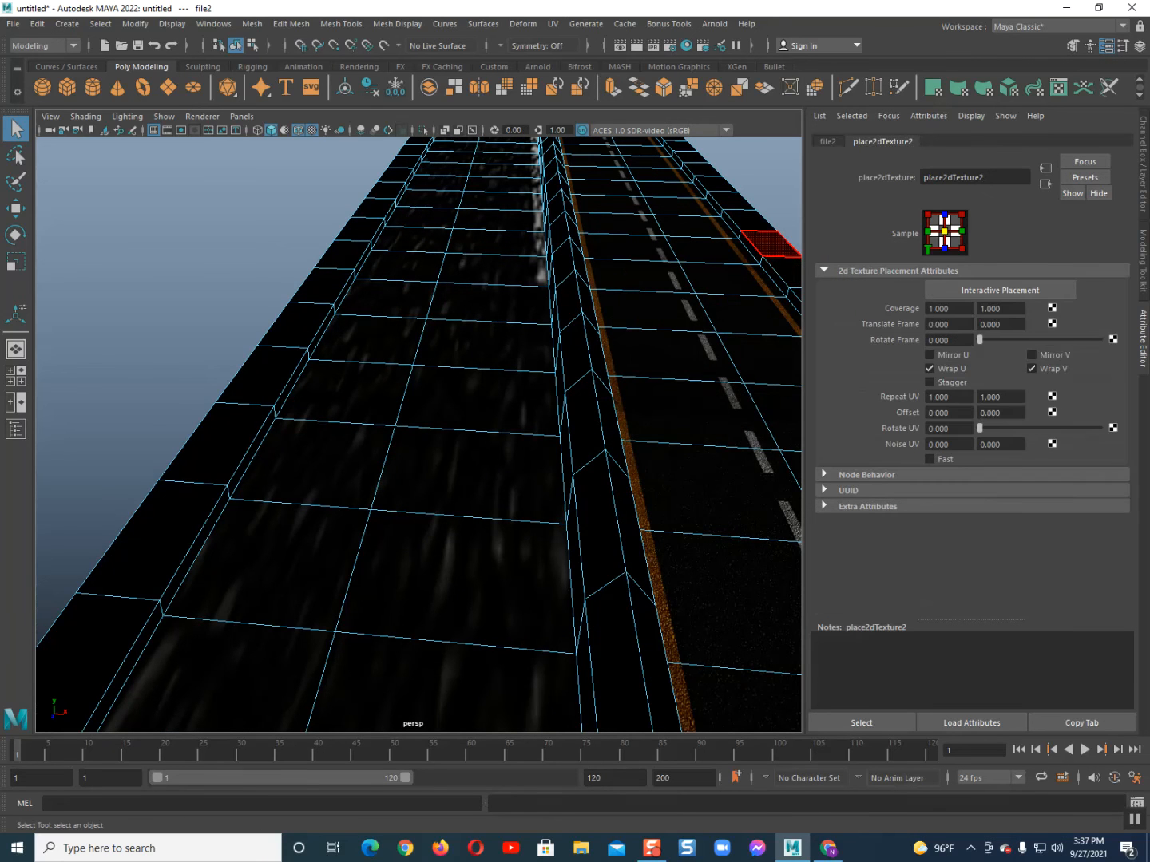
{"action": "double_click", "coordinate": [990, 396]}
{"action": "type", "text": "10"}
{"action": "key", "text": "Return"}
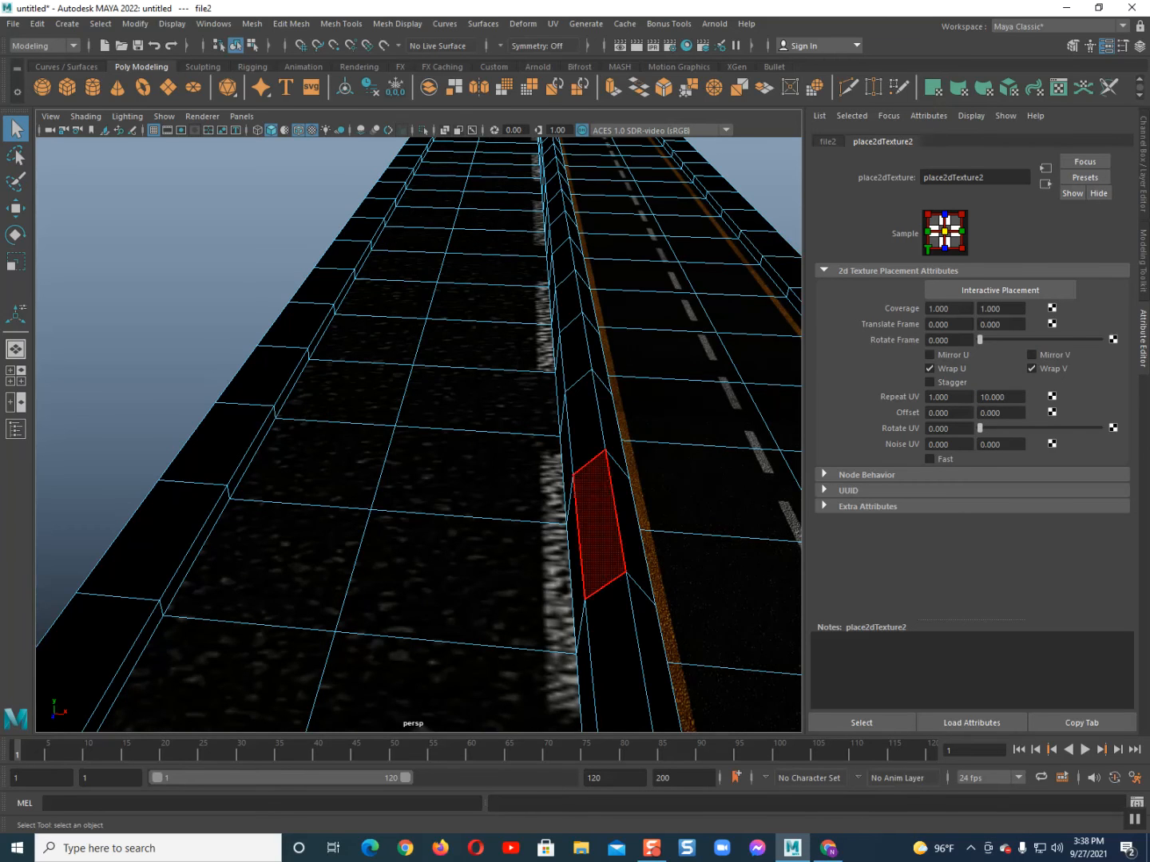
- Select both face strips of the left lane along the road's full length
{"action": "scroll", "coordinate": [423, 503], "scroll_direction": "down", "scroll_amount": 5}
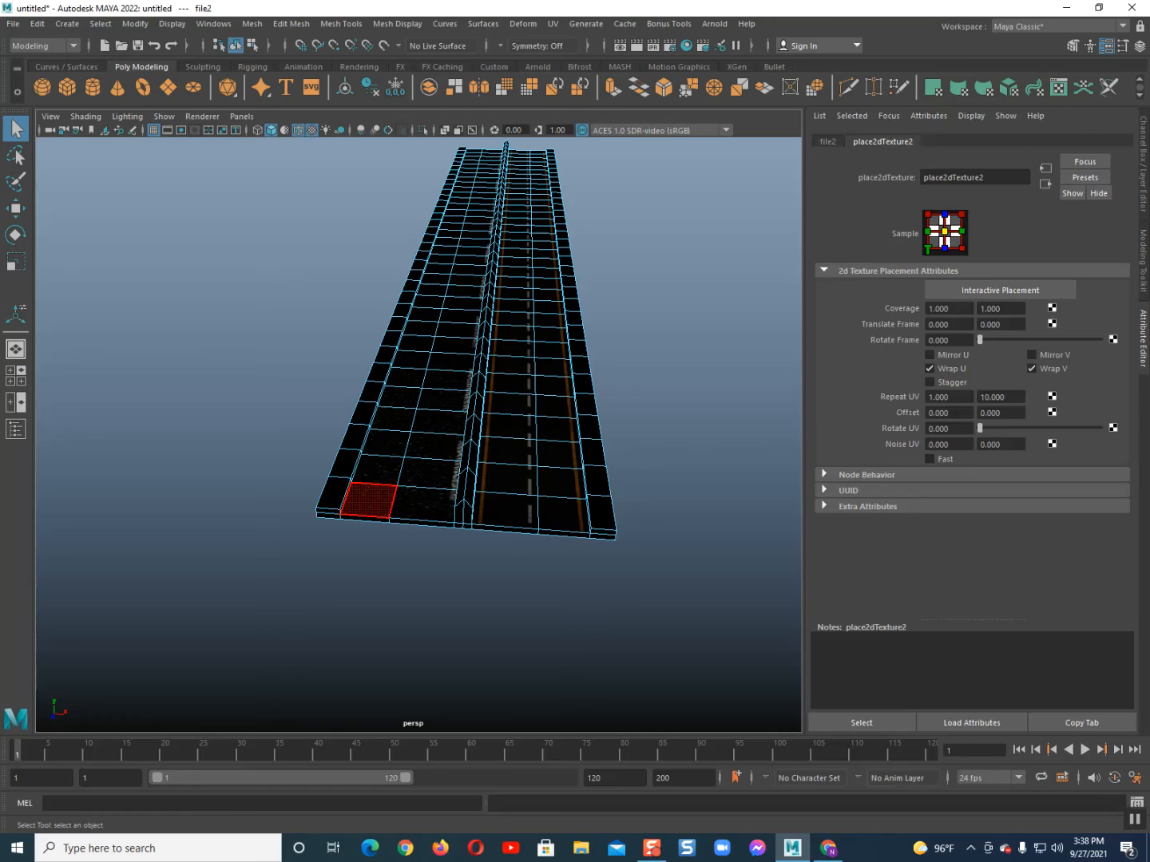
{"action": "left_click", "coordinate": [370, 501]}
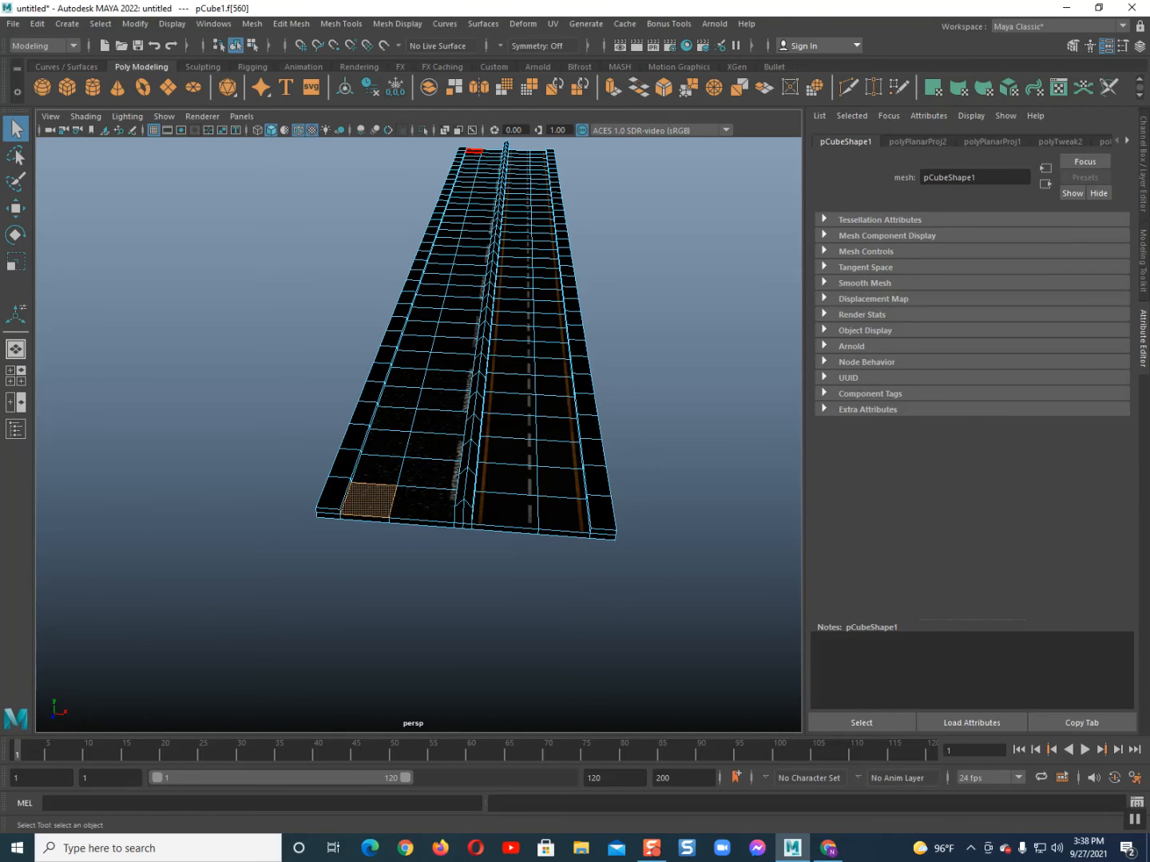
{"action": "double_click", "coordinate": [473, 150], "text": "shift"}
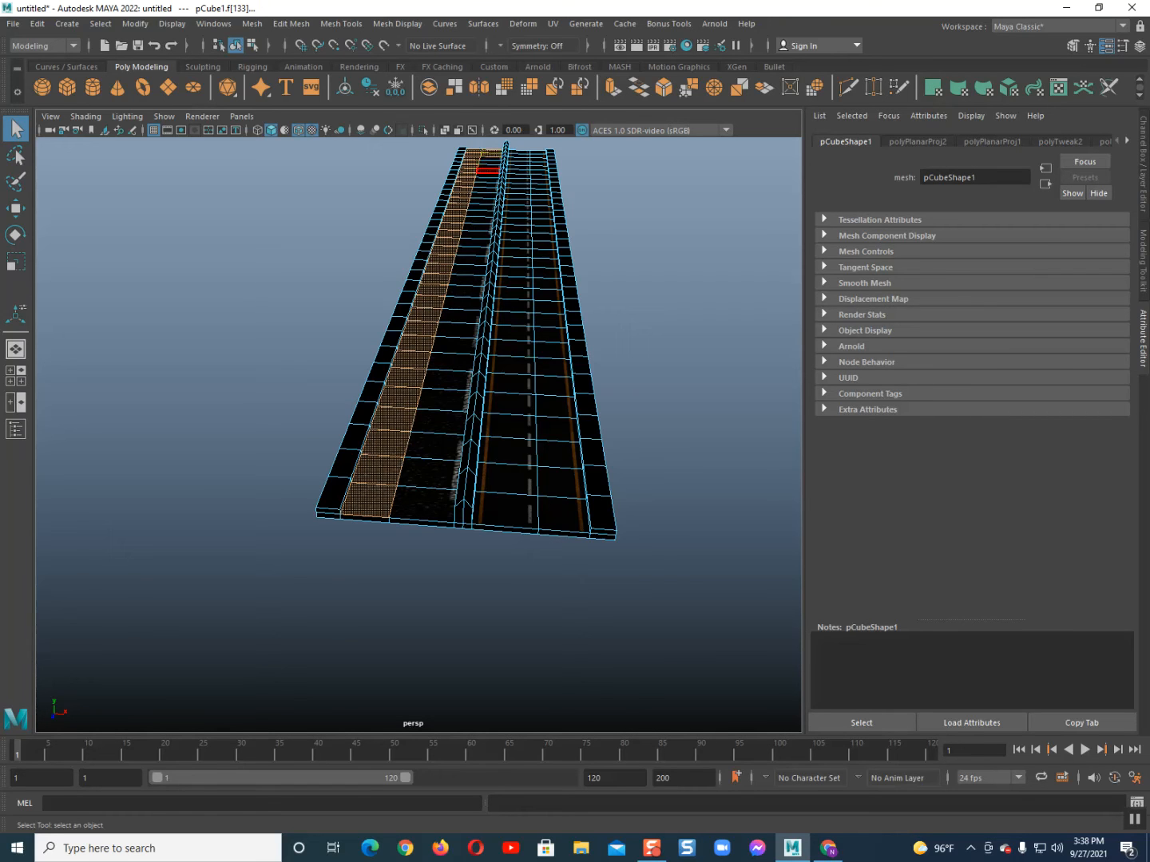
{"action": "left_click", "coordinate": [490, 159], "text": "shift"}
{"action": "double_click", "coordinate": [429, 473], "text": "shift"}
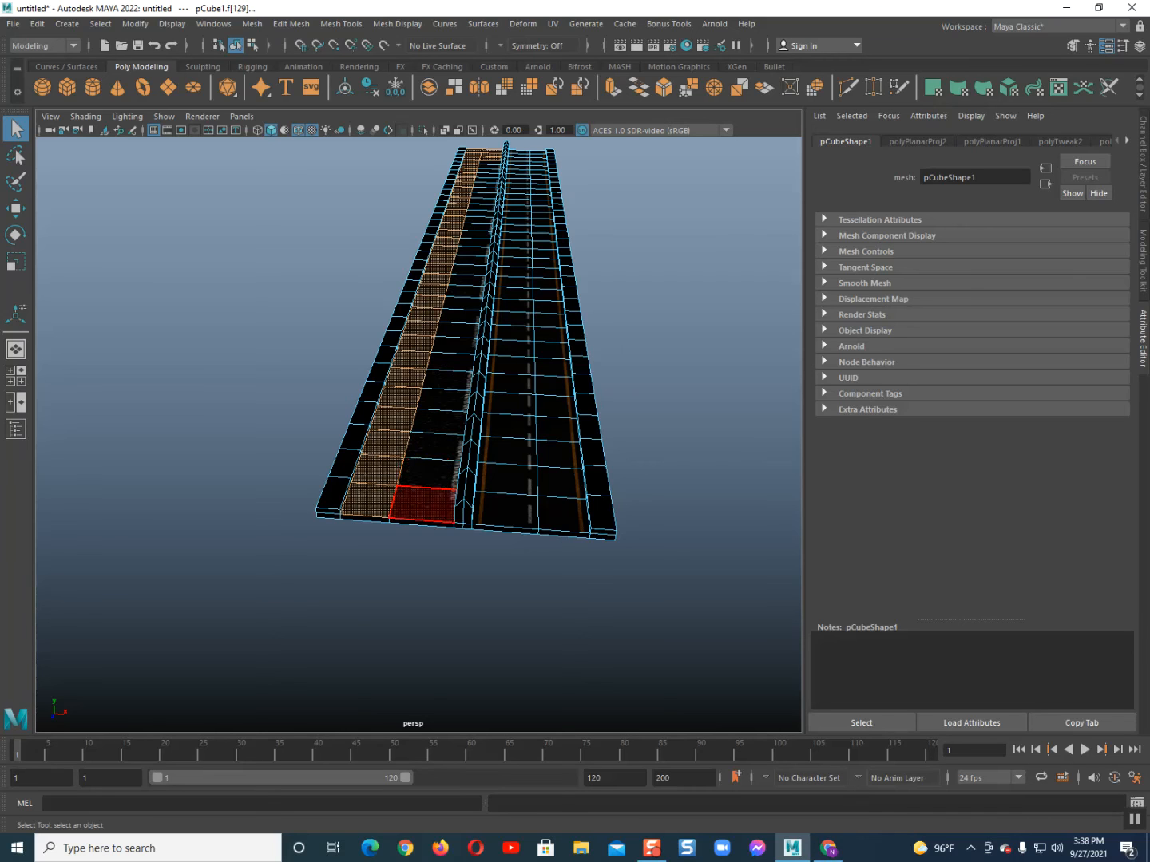
{"action": "double_click", "coordinate": [429, 473], "text": "shift"}
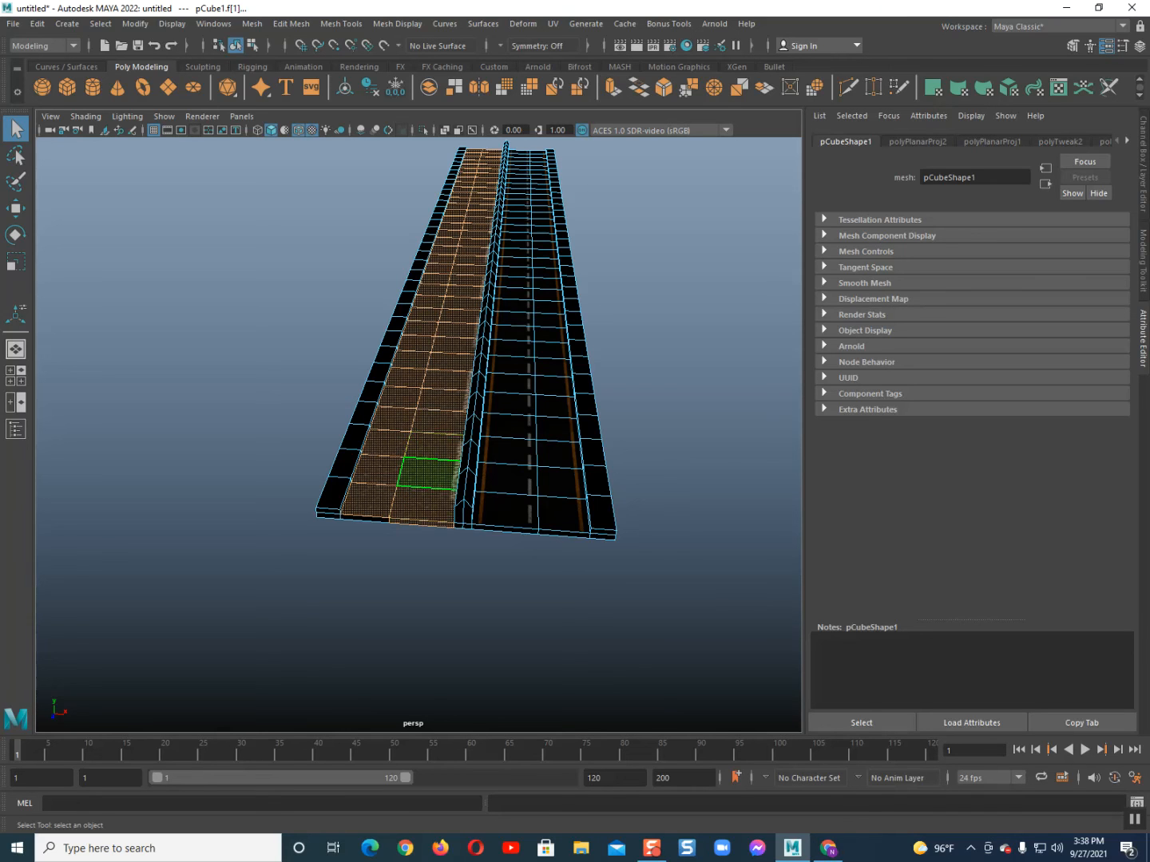
{"action": "key", "text": "ctrl+z"}
{"action": "right_click", "coordinate": [486, 166]}
{"action": "mouse_move", "coordinate": [478, 497]}
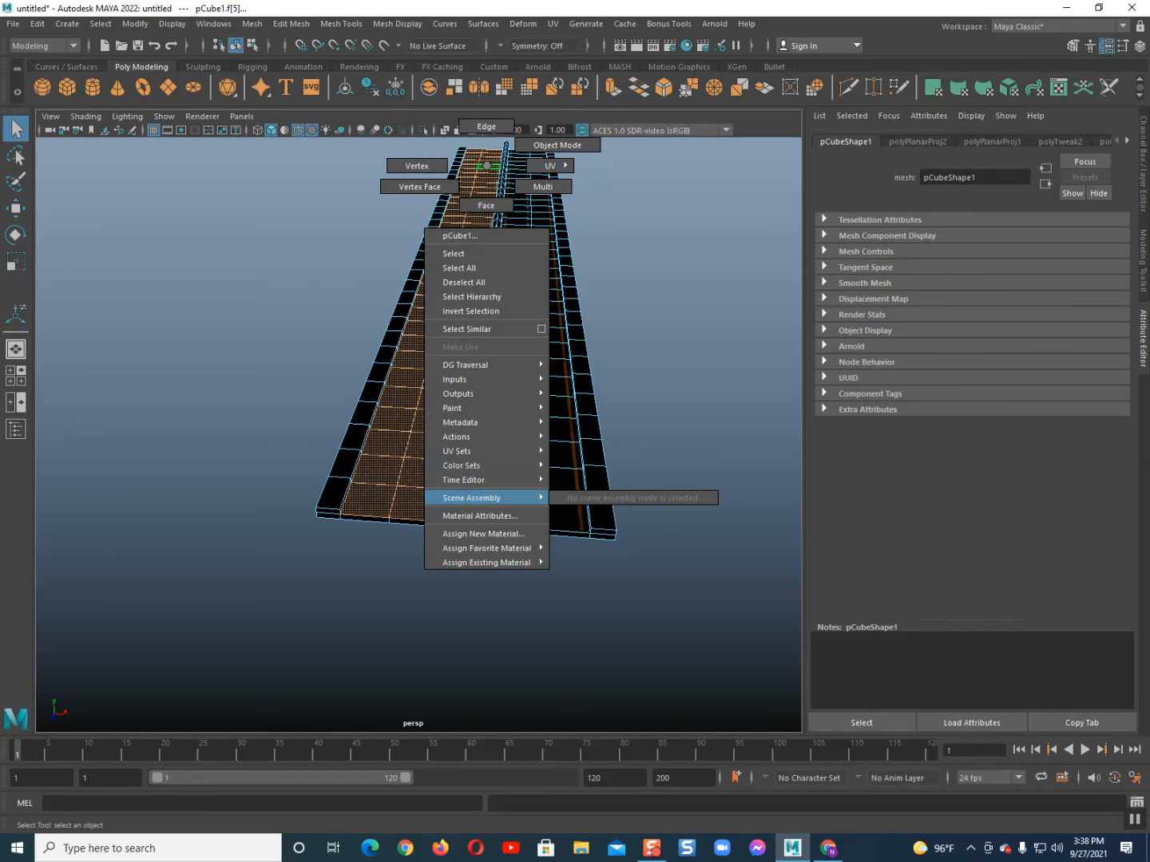
{"action": "left_click", "coordinate": [485, 205]}
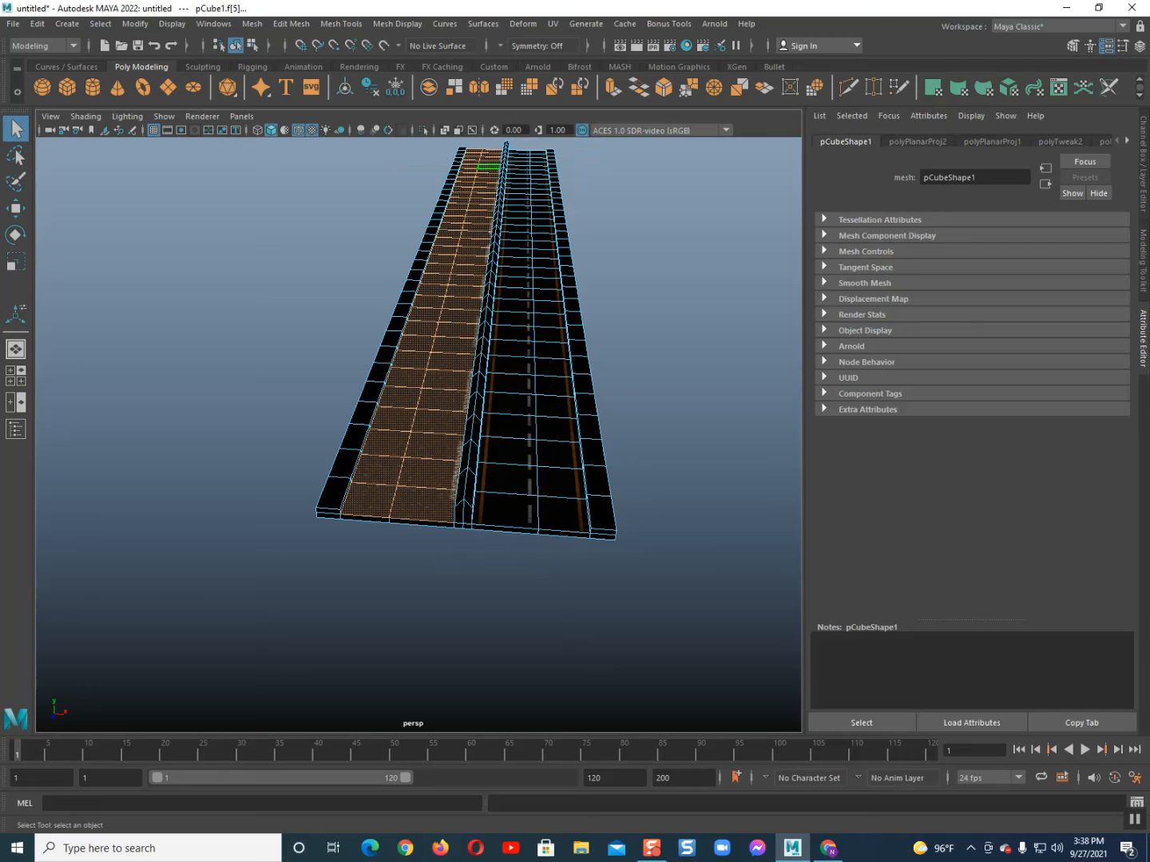
- Apply a planar UV projection from the Y axis, fitted to the bounding box, to the left lane's selected faces
{"action": "left_click", "coordinate": [551, 24]}
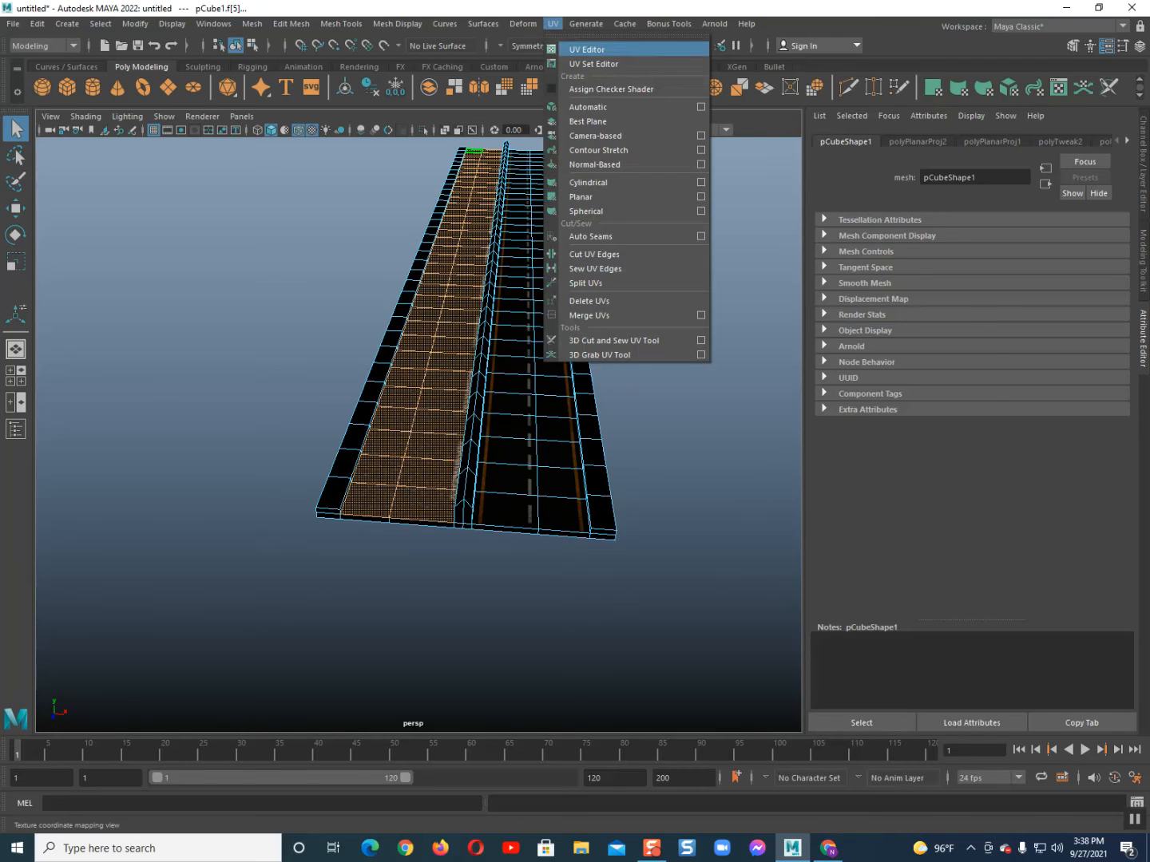
{"action": "left_click", "coordinate": [573, 49]}
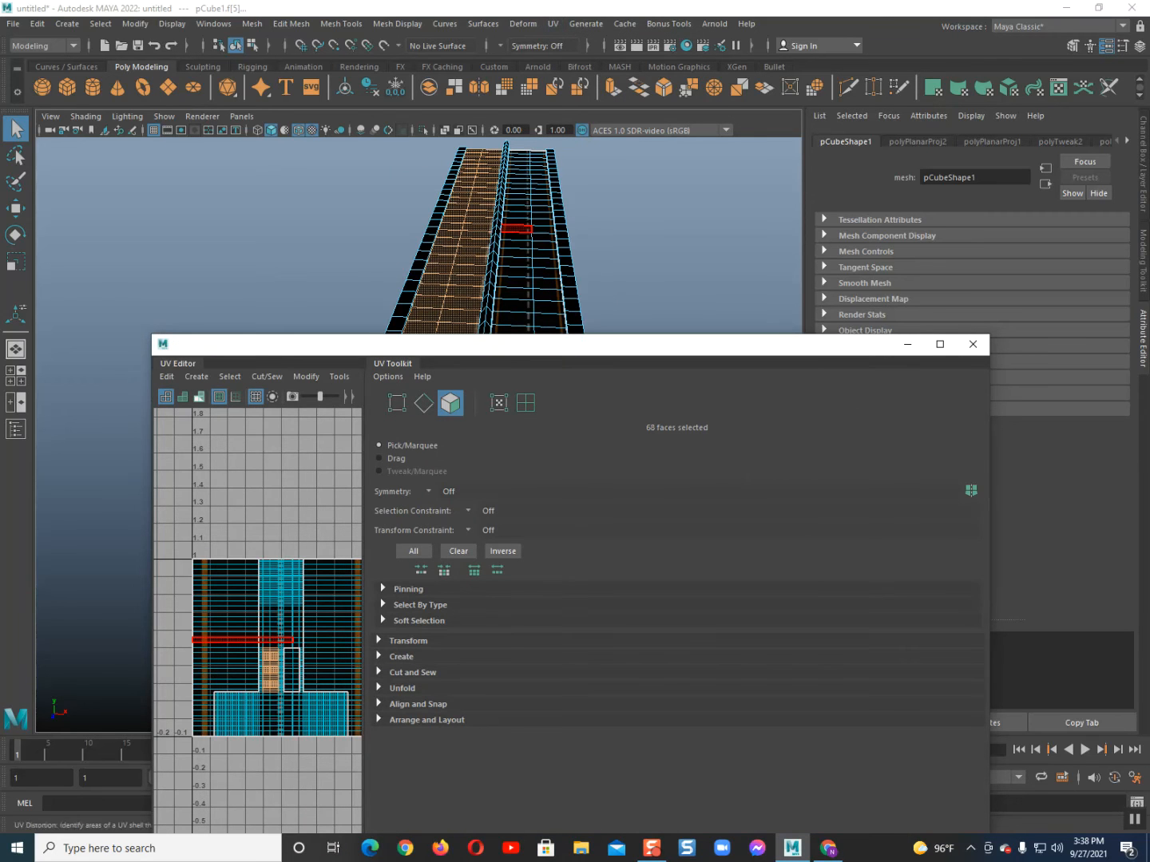
{"action": "left_click", "coordinate": [196, 376]}
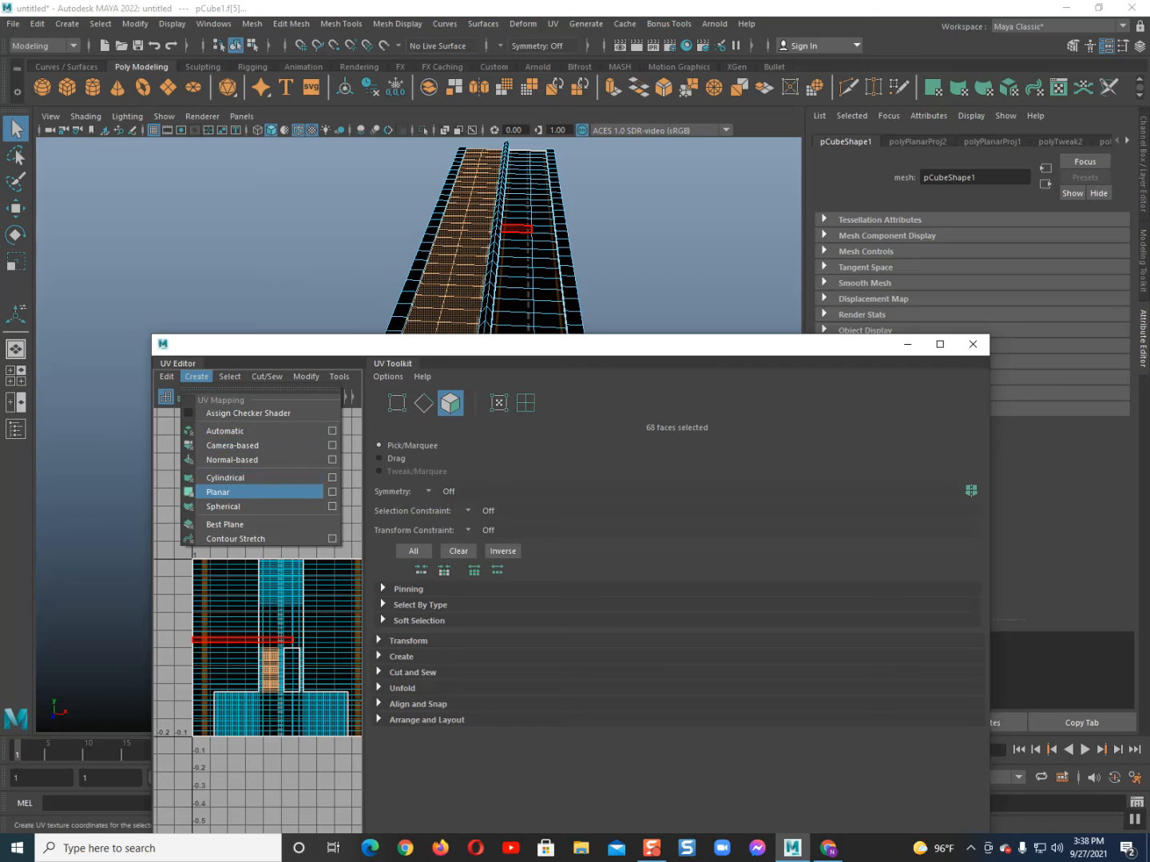
{"action": "left_click", "coordinate": [332, 492]}
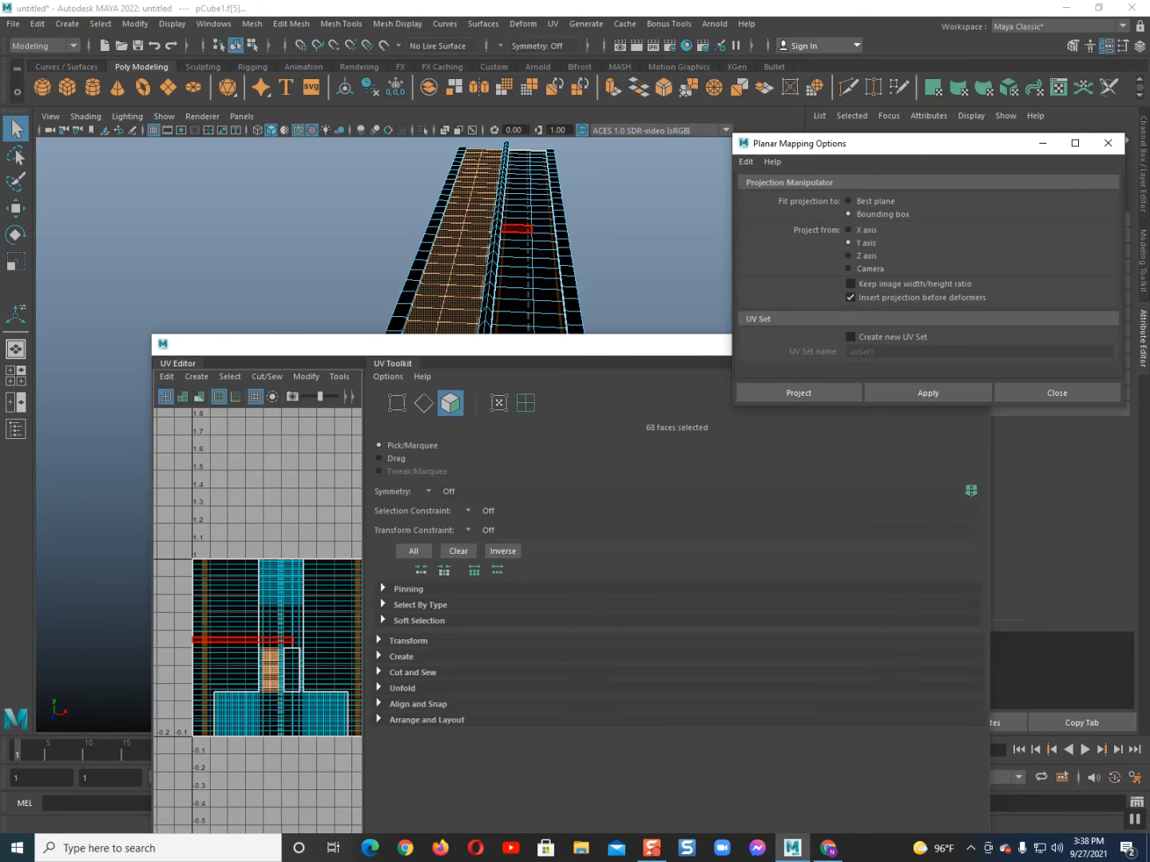
{"action": "left_click", "coordinate": [927, 392]}
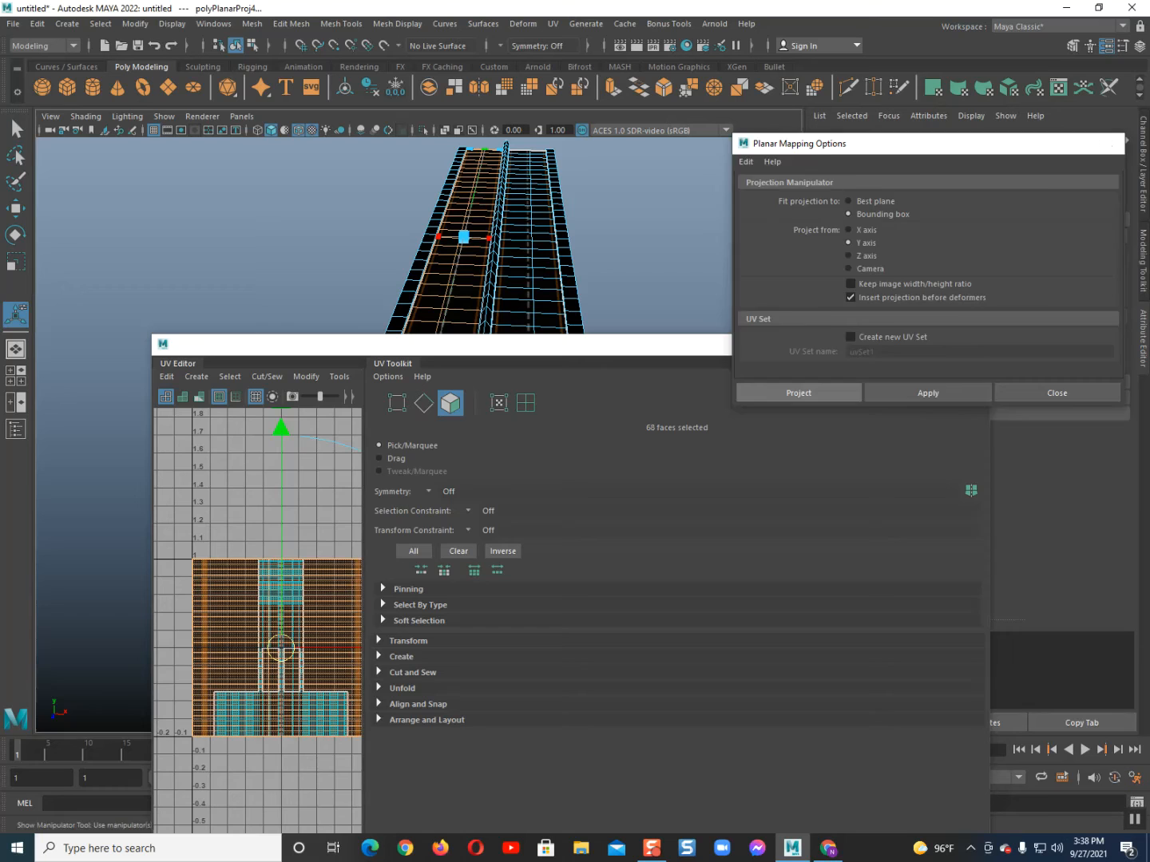
{"action": "left_click", "coordinate": [799, 393]}
{"action": "left_click", "coordinate": [976, 343]}
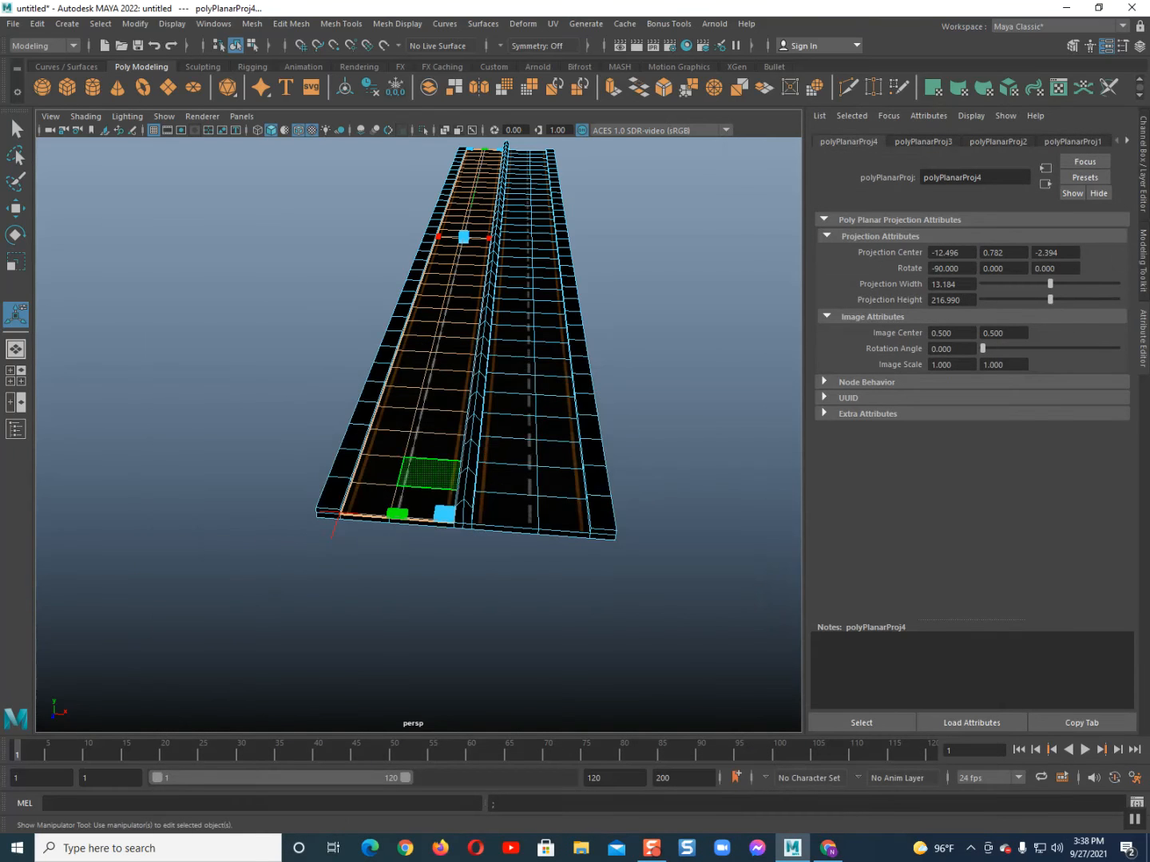
- Return the road to object mode, clear the selection and hide the wireframe overlay on the shaded model
{"action": "scroll", "coordinate": [429, 475], "scroll_direction": "up", "scroll_amount": 7}
{"action": "middle_click_drag", "start_coordinate": [470, 399], "coordinate": [505, 372], "text": "alt"}
{"action": "right_click_drag", "start_coordinate": [504, 373], "coordinate": [564, 323]}
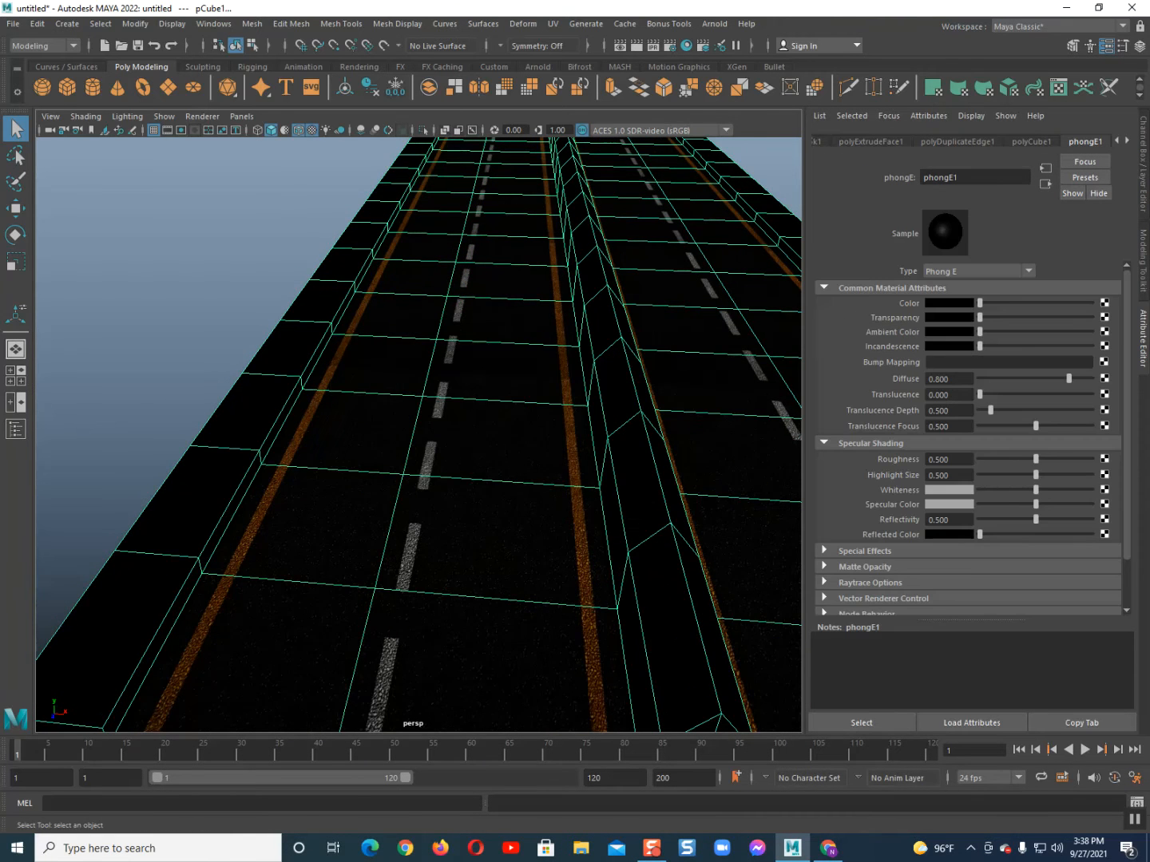
{"action": "left_click", "coordinate": [234, 275]}
{"action": "scroll", "coordinate": [263, 304], "scroll_direction": "down", "scroll_amount": 8}
{"action": "left_click_drag", "start_coordinate": [343, 367], "coordinate": [267, 356], "text": "alt"}
{"action": "scroll", "coordinate": [268, 356], "scroll_direction": "up", "scroll_amount": 4}
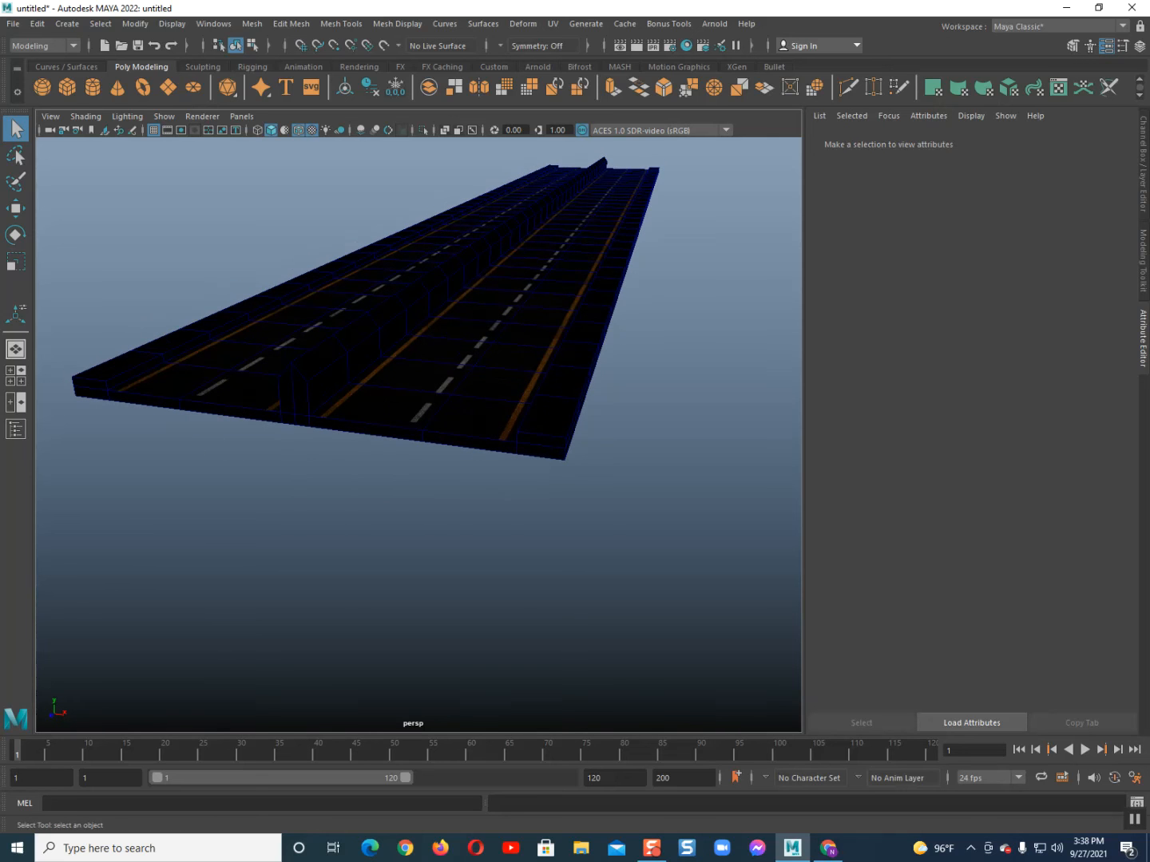
{"action": "left_click", "coordinate": [298, 131]}
- Examine the road markings on both lanes up close and from farther away
{"action": "scroll", "coordinate": [344, 319], "scroll_direction": "up", "scroll_amount": 5}
{"action": "middle_click_drag", "start_coordinate": [320, 319], "coordinate": [478, 392], "text": "alt"}
{"action": "mouse_move", "coordinate": [478, 392]}
{"action": "left_mouse_down", "text": "alt"}
{"action": "mouse_move", "coordinate": [583, 434]}
{"action": "mouse_move", "coordinate": [555, 435]}
{"action": "left_mouse_up", "text": "alt"}
{"action": "scroll", "coordinate": [555, 434], "scroll_direction": "down", "scroll_amount": 3}
{"action": "scroll", "coordinate": [555, 434], "scroll_direction": "up", "scroll_amount": 3}
{"action": "middle_click_drag", "start_coordinate": [555, 434], "coordinate": [407, 392], "text": "alt"}
{"action": "scroll", "coordinate": [407, 391], "scroll_direction": "up", "scroll_amount": 5}
{"action": "middle_click_drag", "start_coordinate": [478, 399], "coordinate": [320, 387], "text": "alt"}
{"action": "scroll", "coordinate": [415, 415], "scroll_direction": "down", "scroll_amount": 5}
{"action": "scroll", "coordinate": [416, 415], "scroll_direction": "up", "scroll_amount": 6}
{"action": "scroll", "coordinate": [414, 415], "scroll_direction": "down", "scroll_amount": 4}
{"action": "scroll", "coordinate": [415, 415], "scroll_direction": "up", "scroll_amount": 3}
{"action": "scroll", "coordinate": [415, 414], "scroll_direction": "down", "scroll_amount": 4}
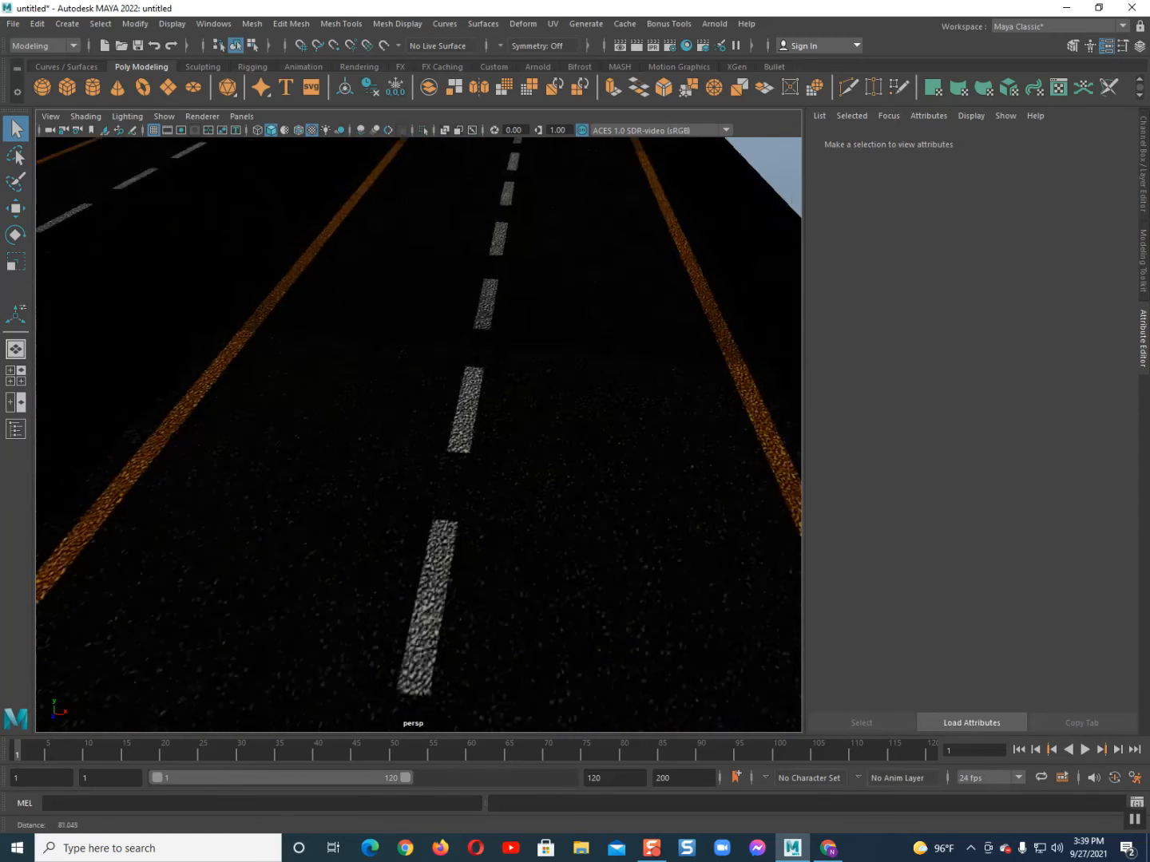
{"action": "scroll", "coordinate": [415, 415], "scroll_direction": "down", "scroll_amount": 5}
{"action": "middle_click_drag", "start_coordinate": [320, 415], "coordinate": [479, 431], "text": "alt"}
{"action": "mouse_move", "coordinate": [415, 511]}
{"action": "left_mouse_down", "text": "alt"}
{"action": "mouse_move", "coordinate": [410, 464]}
{"action": "mouse_move", "coordinate": [415, 503]}
{"action": "left_mouse_up", "text": "alt"}
- Select the central ridge's faces along the road's full length in the front view
{"action": "key", "text": "space"}
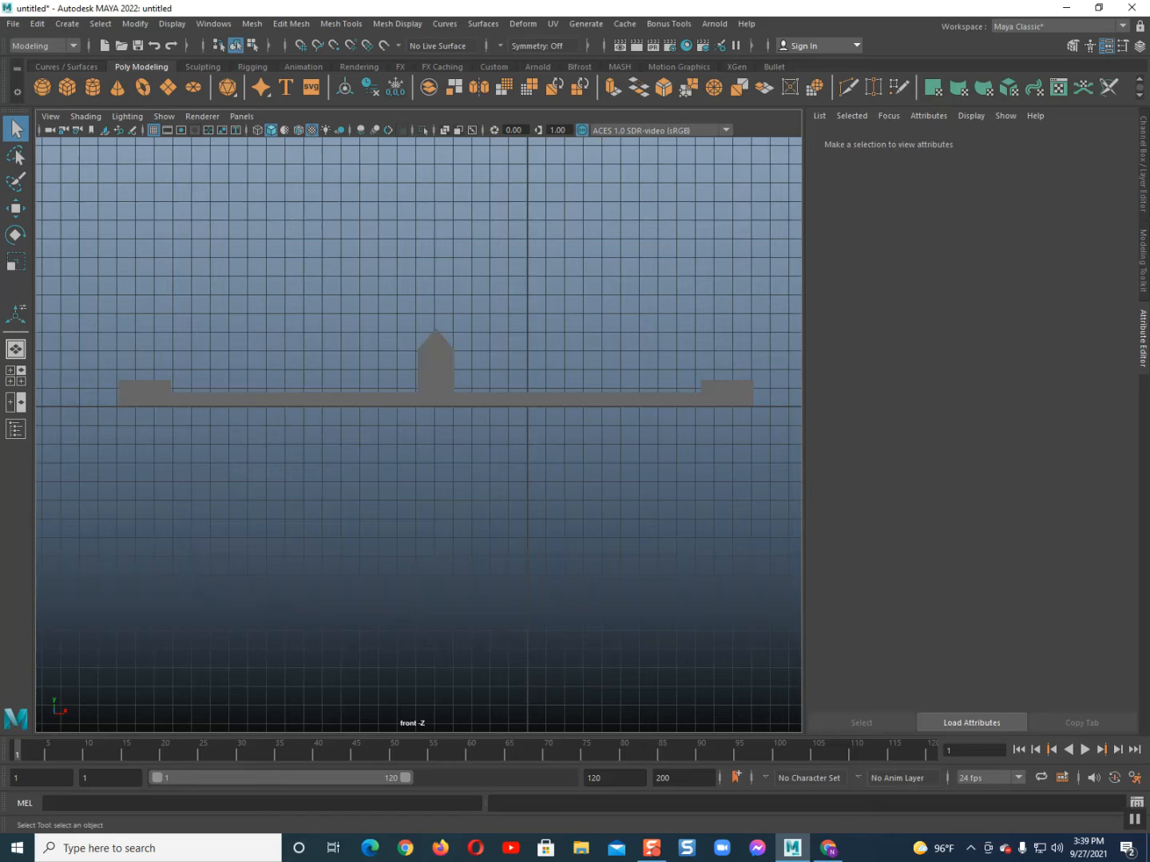
{"action": "scroll", "coordinate": [431, 398], "scroll_direction": "up", "scroll_amount": 4}
{"action": "middle_click_drag", "start_coordinate": [431, 392], "coordinate": [426, 459], "text": "alt"}
{"action": "right_click_drag", "start_coordinate": [427, 399], "coordinate": [427, 459]}
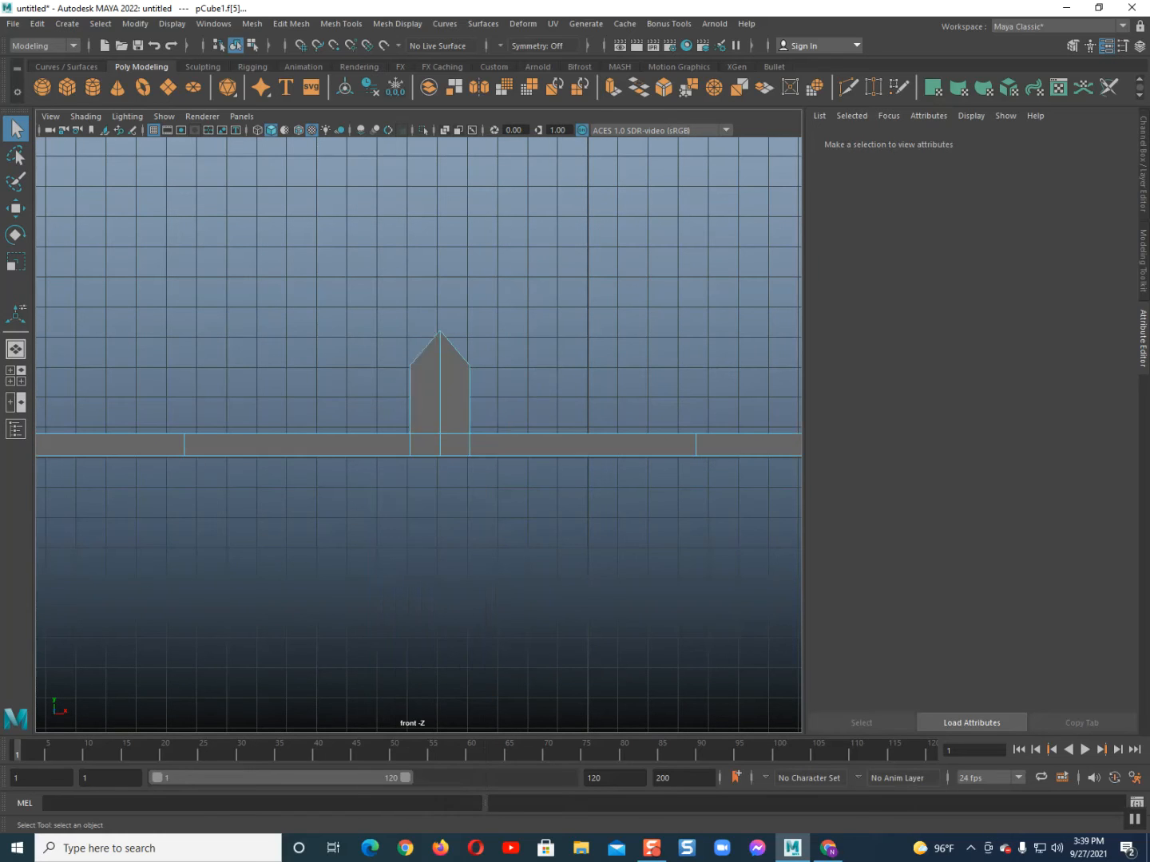
{"action": "left_click_drag", "start_coordinate": [359, 315], "coordinate": [493, 368]}
- Assign a new Phong E material to the ridge's selected faces and connect a File texture to its color
{"action": "right_click", "coordinate": [448, 363]}
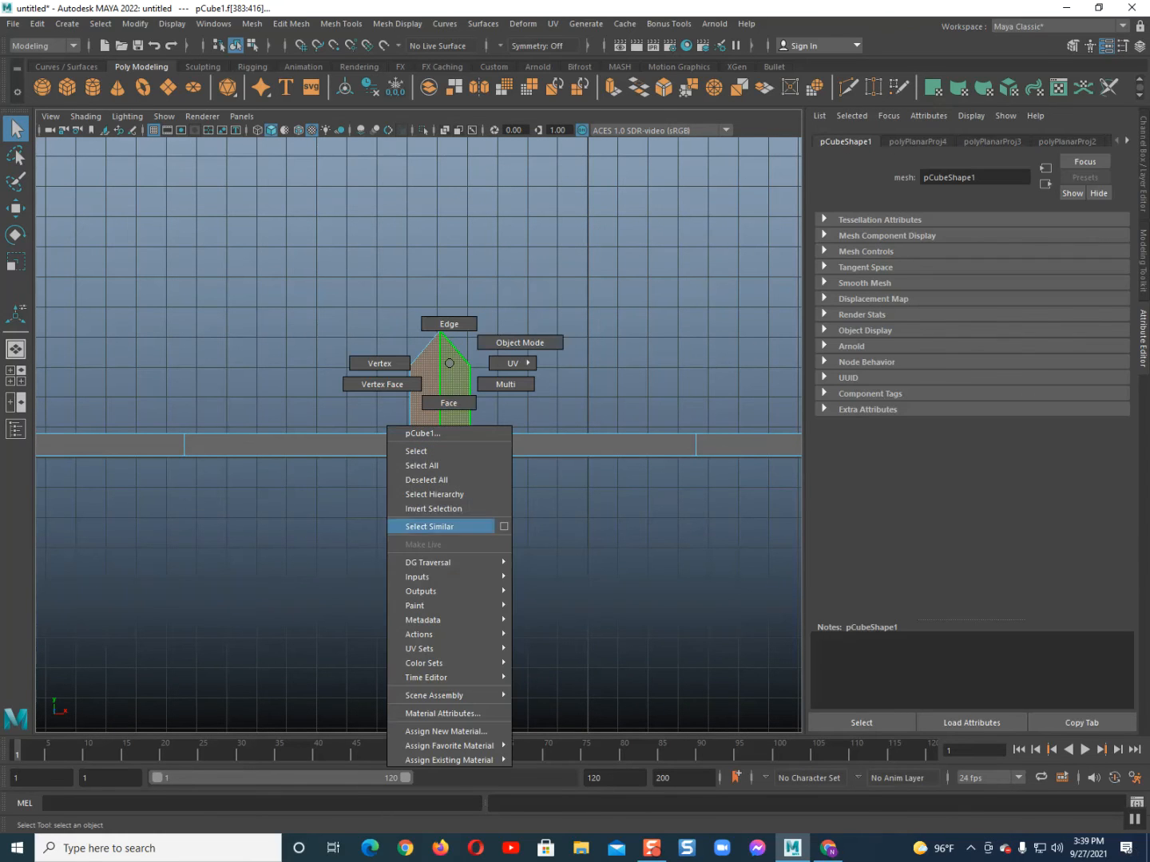
{"action": "mouse_move", "coordinate": [450, 745]}
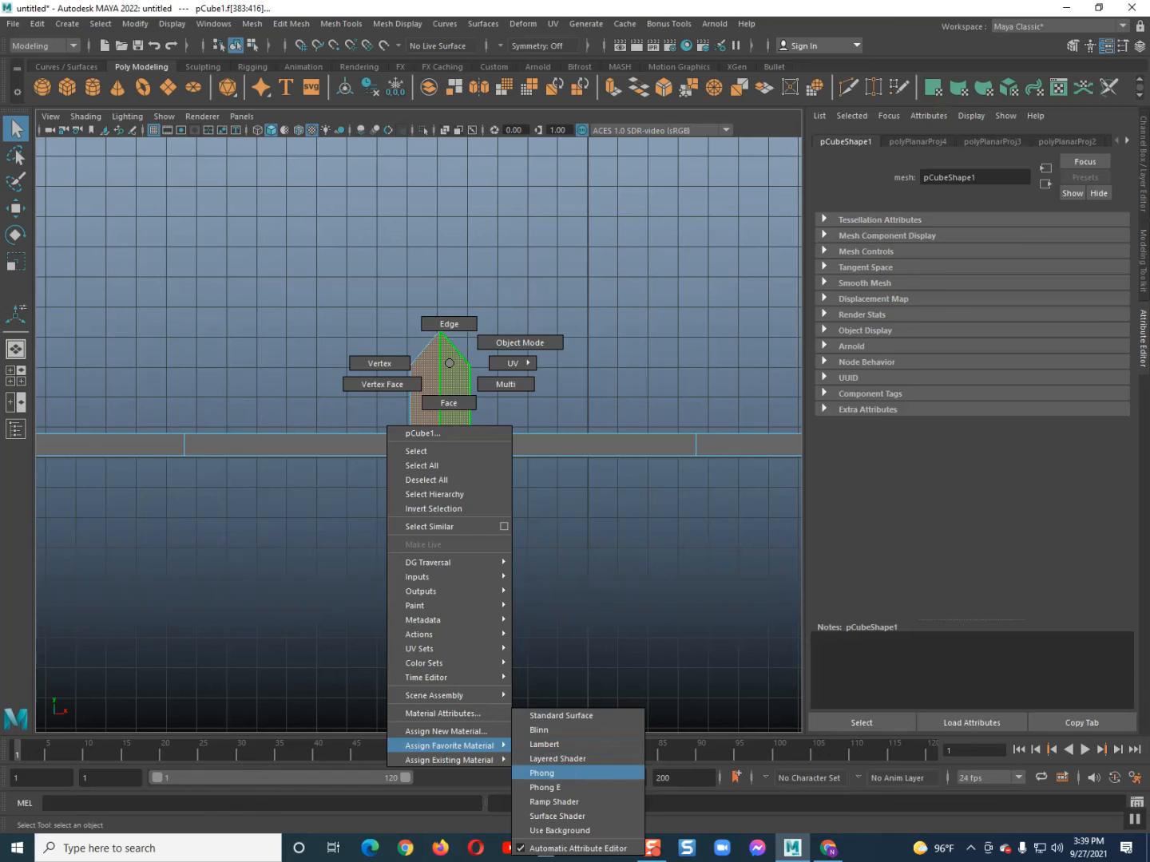
{"action": "left_click", "coordinate": [545, 786]}
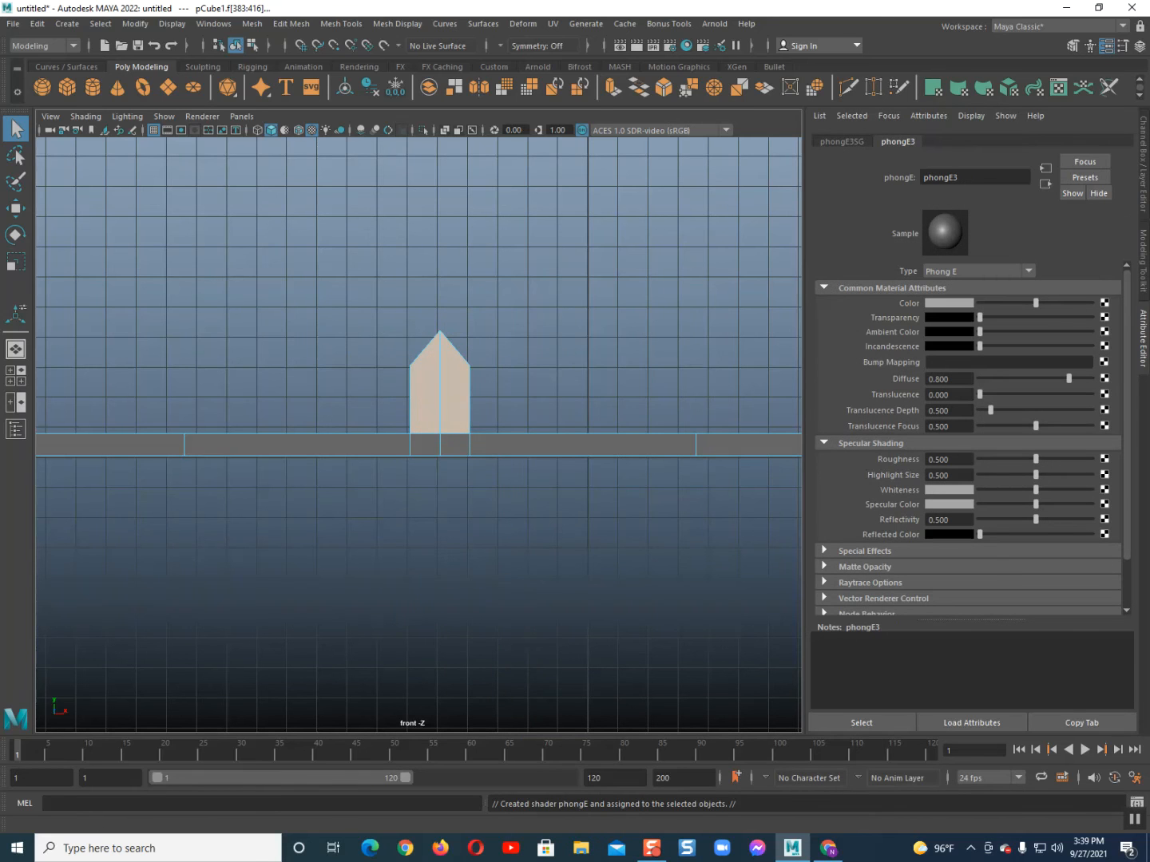
{"action": "left_click", "coordinate": [506, 406]}
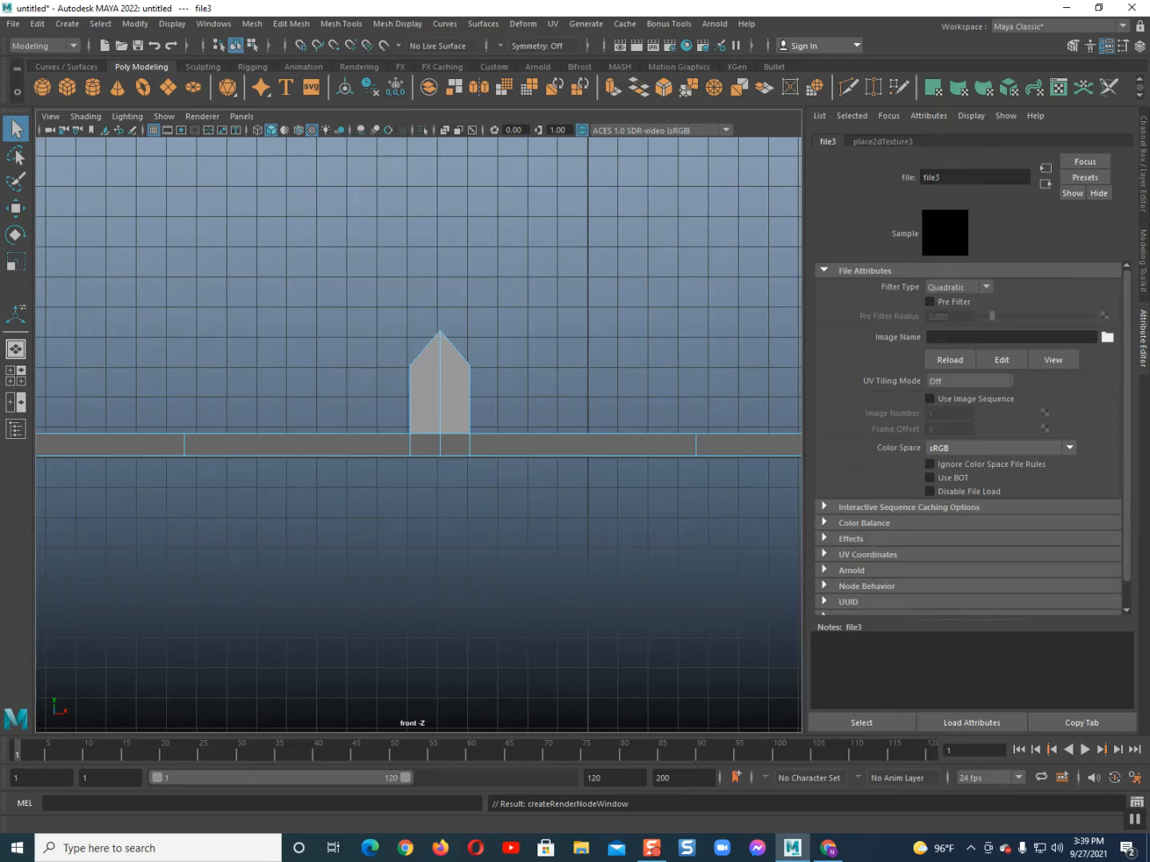
- Load the yellow and black striped image 2021-09-27_15-02-59.png from E:\Color\road color into the ridge's File texture
{"action": "left_click", "coordinate": [1108, 336]}
{"action": "left_click", "coordinate": [223, 241]}
{"action": "left_click", "coordinate": [334, 270]}
{"action": "double_click", "coordinate": [329, 258]}
{"action": "left_click", "coordinate": [309, 361]}
{"action": "double_click", "coordinate": [308, 362]}
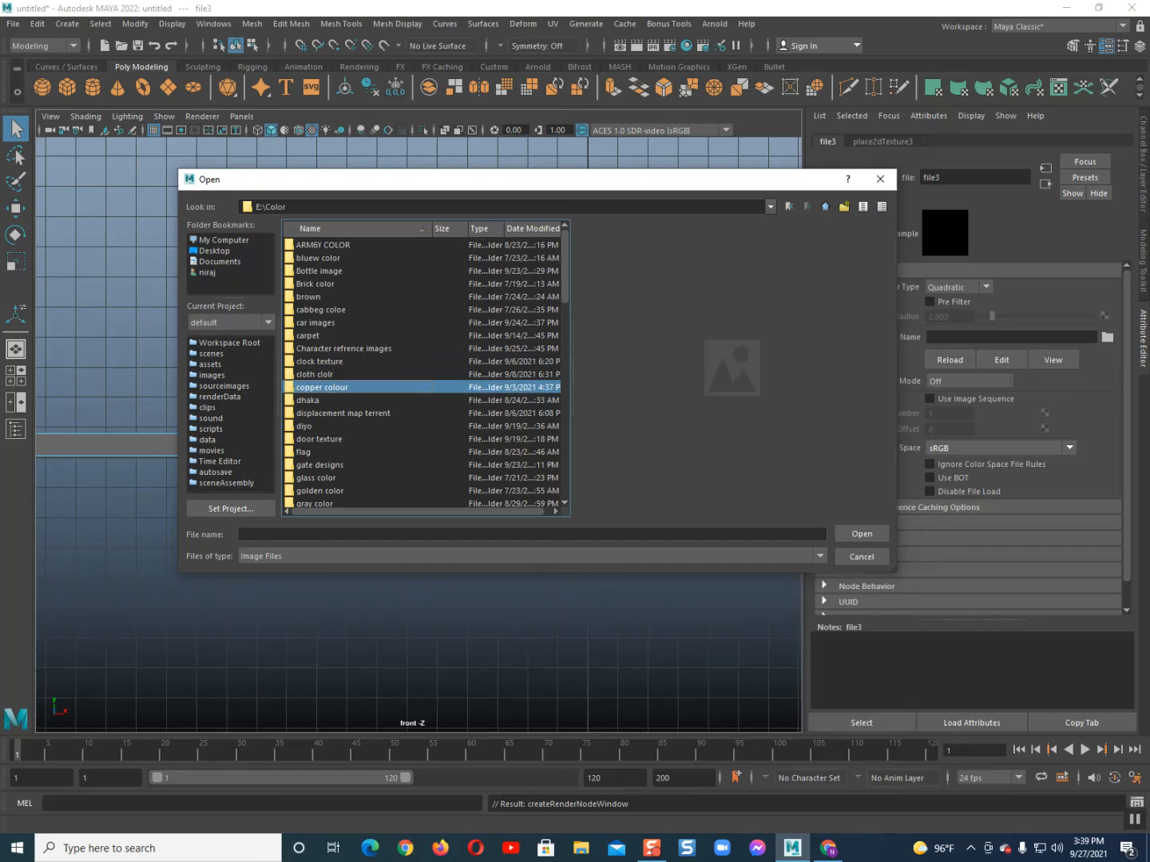
{"action": "scroll", "coordinate": [335, 488], "scroll_direction": "down", "scroll_amount": 4}
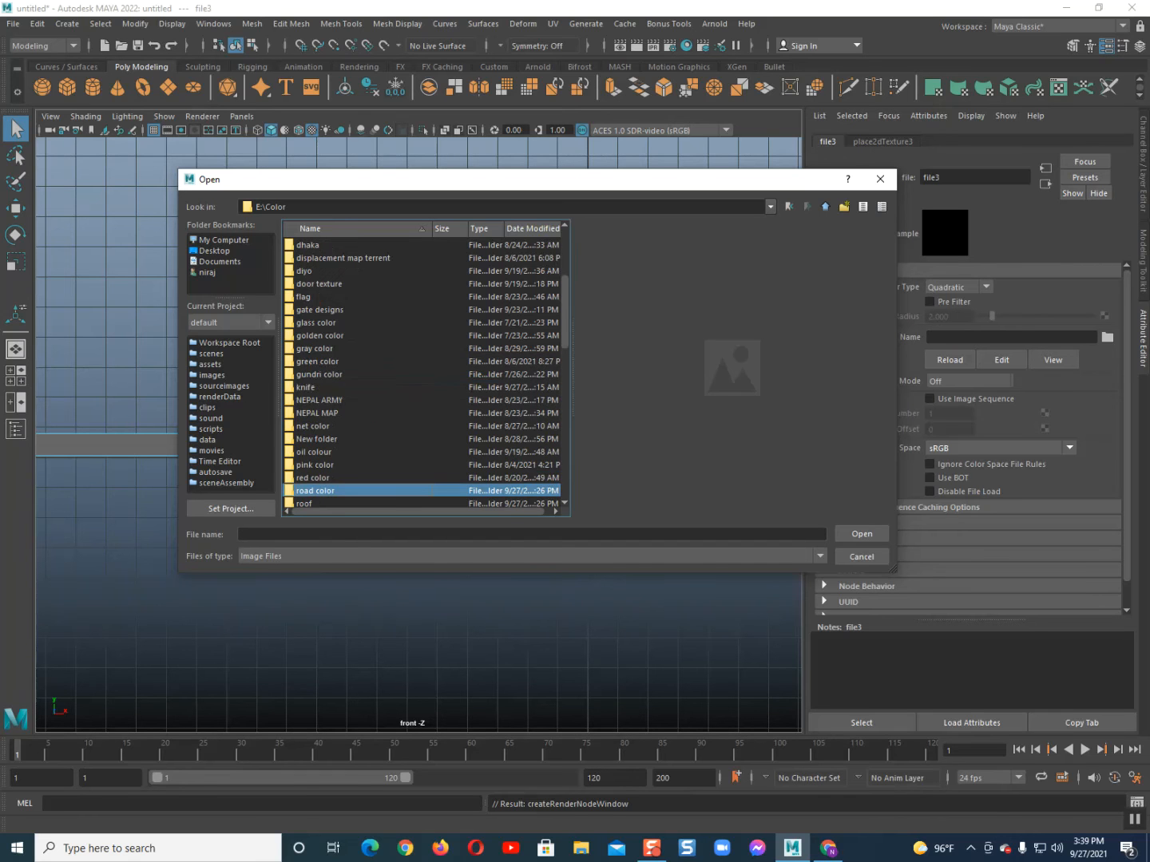
{"action": "double_click", "coordinate": [315, 490]}
{"action": "left_click", "coordinate": [343, 374]}
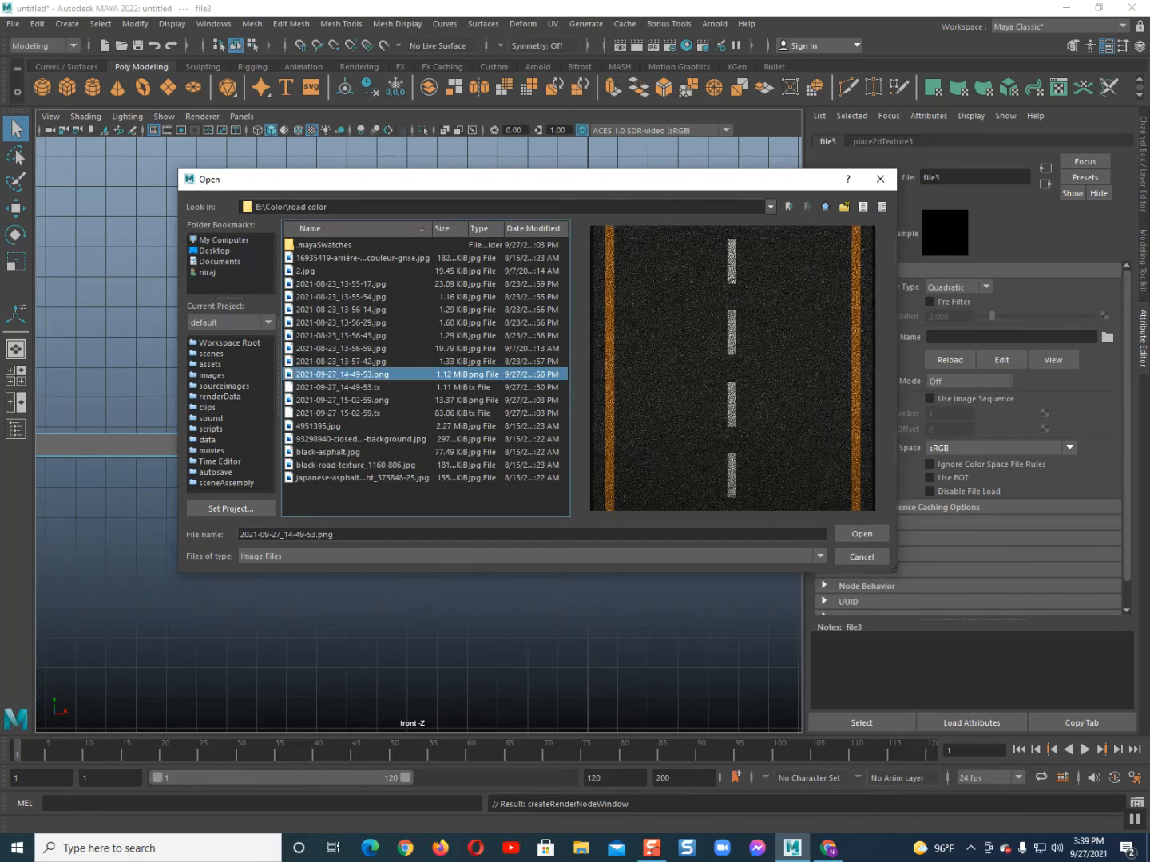
{"action": "key", "text": "Down"}
{"action": "key", "text": "Down"}
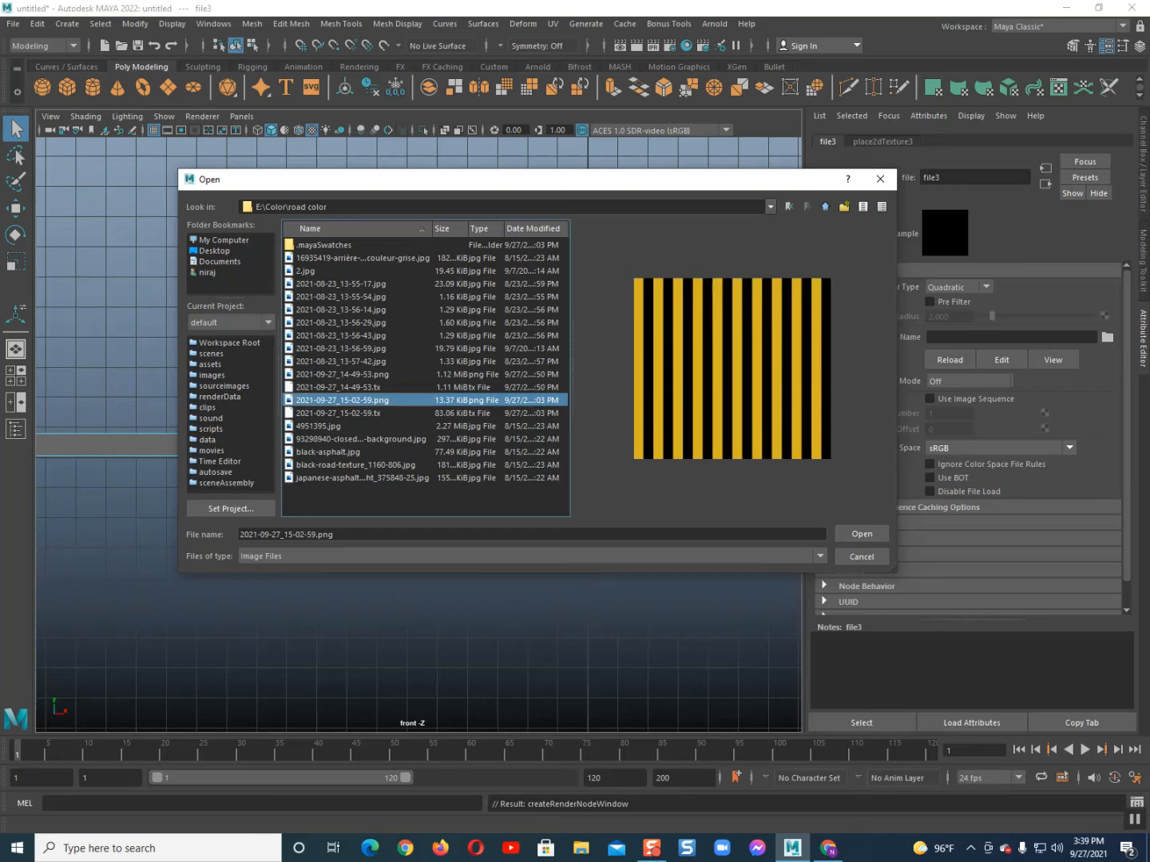
{"action": "key", "text": "Return"}
- Set the ridge's stripe texture to repeat 10 times in both U and V
{"action": "key", "text": "space"}
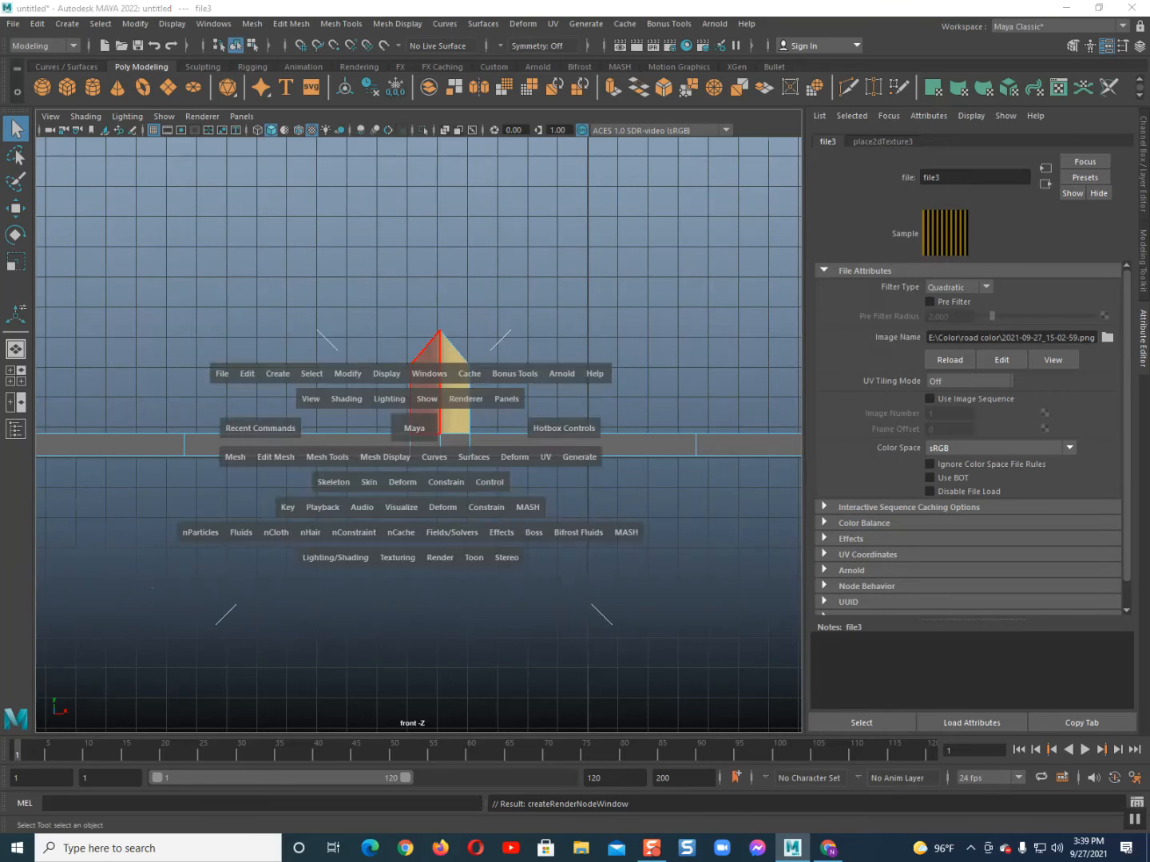
{"action": "left_click_drag", "start_coordinate": [412, 428], "coordinate": [413, 341]}
{"action": "left_click_drag", "start_coordinate": [436, 447], "coordinate": [418, 399], "text": "alt"}
{"action": "right_click_drag", "start_coordinate": [423, 447], "coordinate": [782, 199], "text": "alt"}
{"action": "middle_click_drag", "start_coordinate": [782, 199], "coordinate": [738, 232], "text": "alt"}
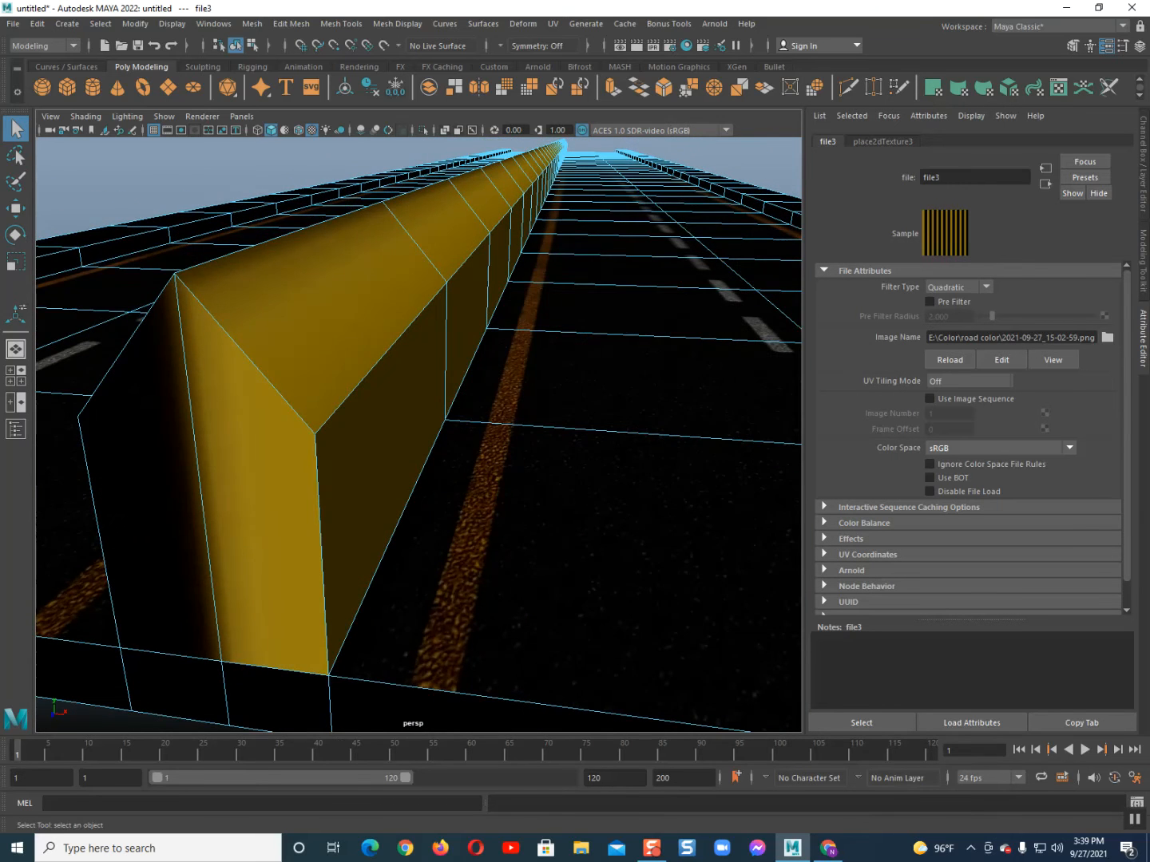
{"action": "left_click", "coordinate": [882, 143]}
{"action": "left_click_drag", "start_coordinate": [1006, 397], "coordinate": [975, 397]}
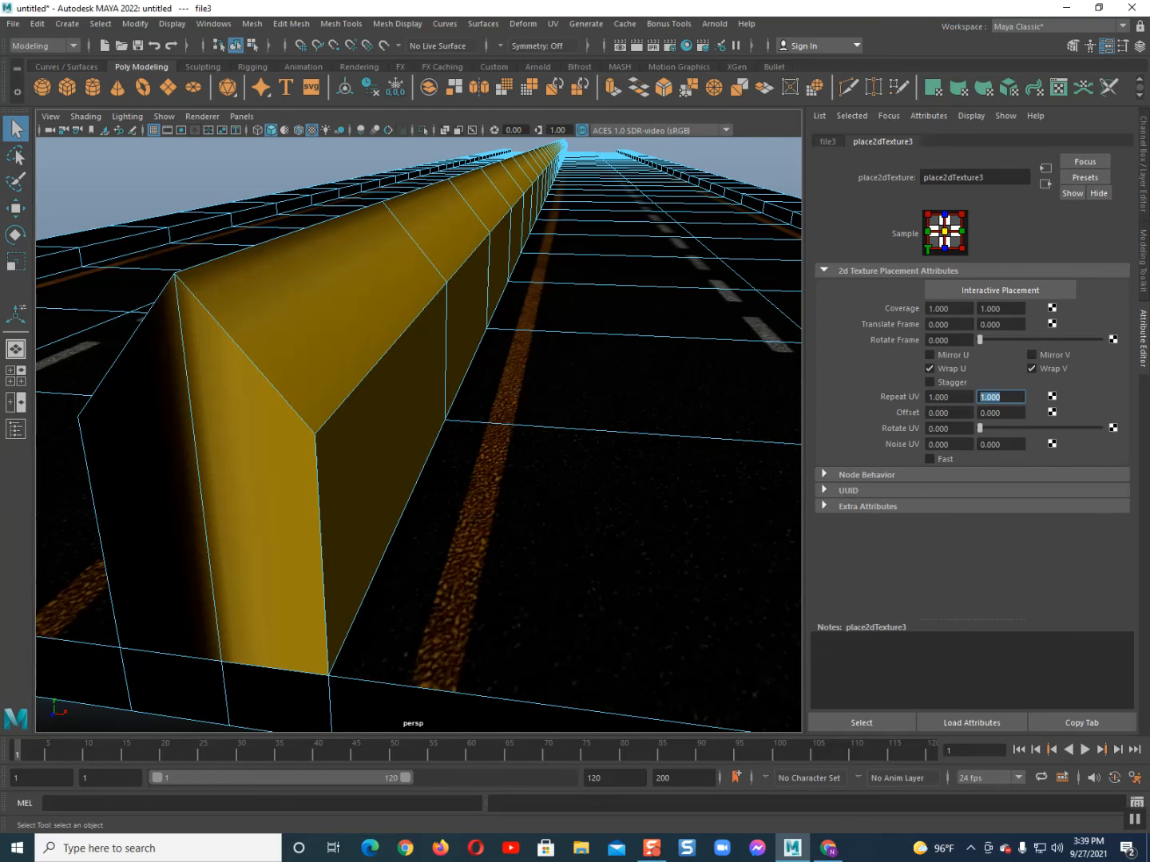
{"action": "type", "text": "10"}
{"action": "key", "text": "Return"}
{"action": "left_click_drag", "start_coordinate": [952, 398], "coordinate": [924, 398]}
{"action": "type", "text": "10"}
{"action": "key", "text": "Return"}
- Set the stripe texture's Repeat UV to 30 in U and 1 in V
{"action": "double_click", "coordinate": [993, 396]}
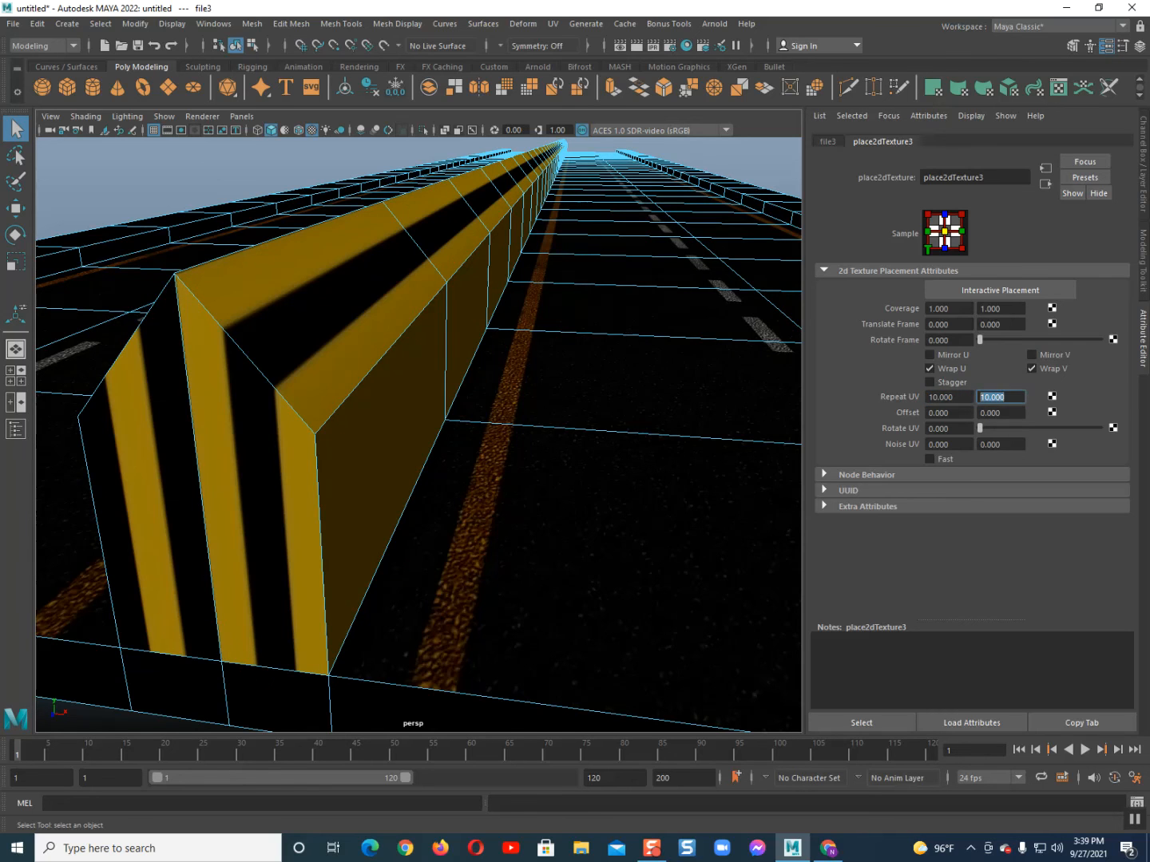
{"action": "type", "text": "1"}
{"action": "key", "text": "Return"}
{"action": "double_click", "coordinate": [948, 397]}
{"action": "type", "text": "30"}
{"action": "key", "text": "Return"}
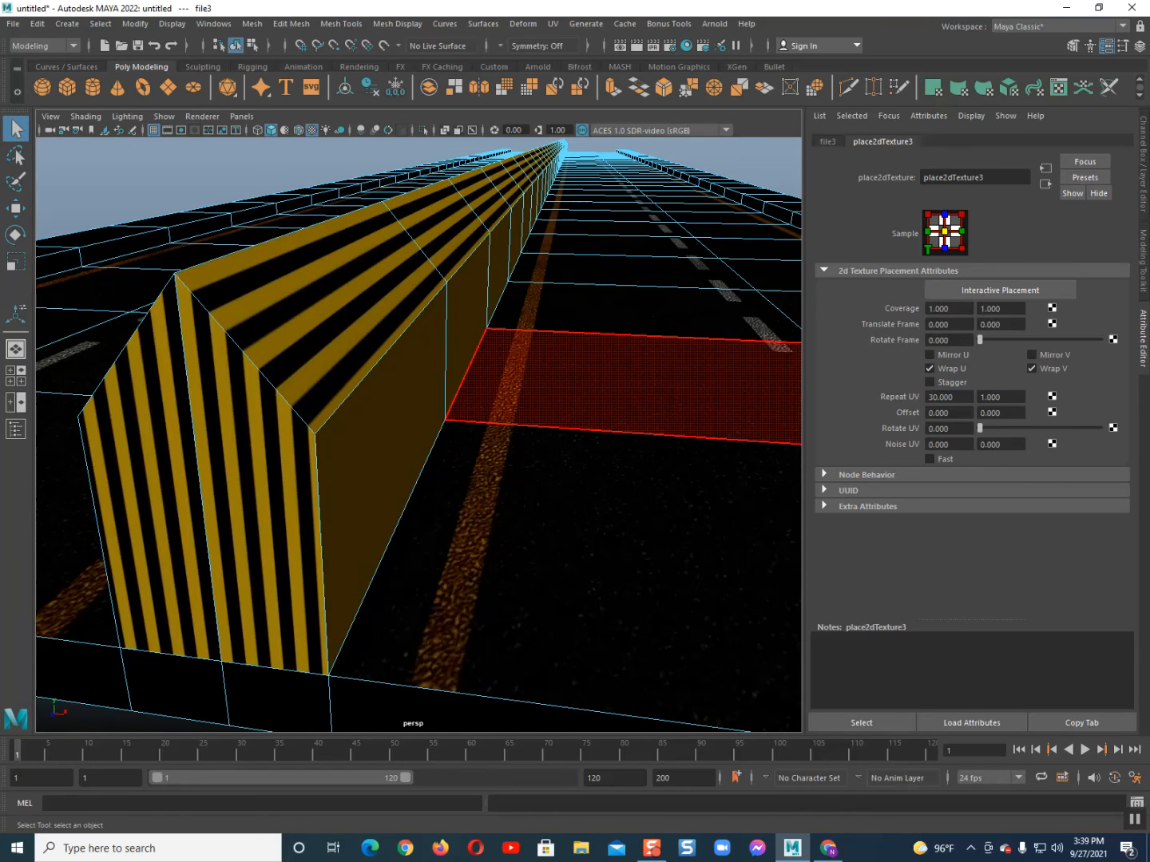
- Select all of the ridge's faces in the front view and open the UV Editor for them
{"action": "scroll", "coordinate": [514, 412], "scroll_direction": "down", "scroll_amount": 5}
{"action": "left_click_drag", "start_coordinate": [514, 411], "coordinate": [551, 351], "text": "alt"}
{"action": "middle_click_drag", "start_coordinate": [550, 351], "coordinate": [545, 394], "text": "alt"}
{"action": "key", "text": "space"}
{"action": "left_click_drag", "start_coordinate": [471, 291], "coordinate": [470, 343]}
{"action": "left_click_drag", "start_coordinate": [316, 296], "coordinate": [468, 385]}
{"action": "left_click", "coordinate": [553, 23]}
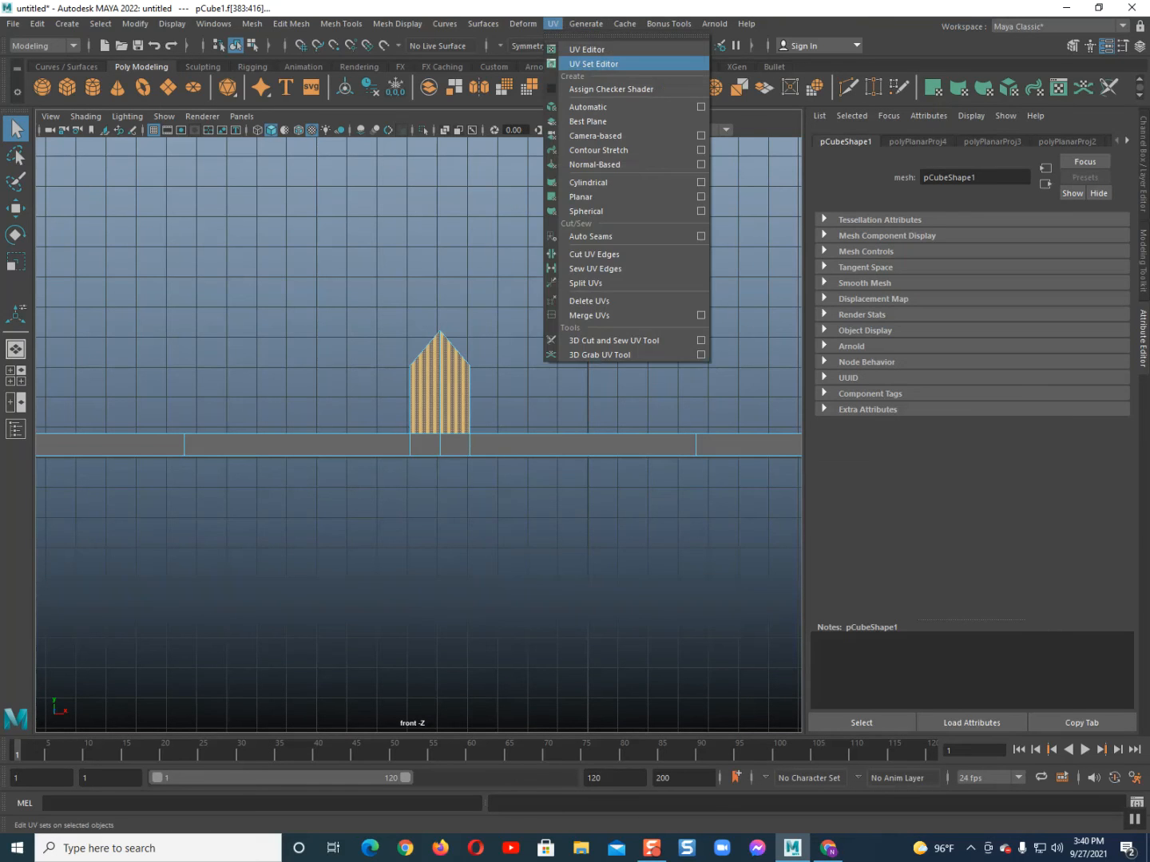
{"action": "left_click", "coordinate": [591, 61]}
{"action": "left_click", "coordinate": [551, 288]}
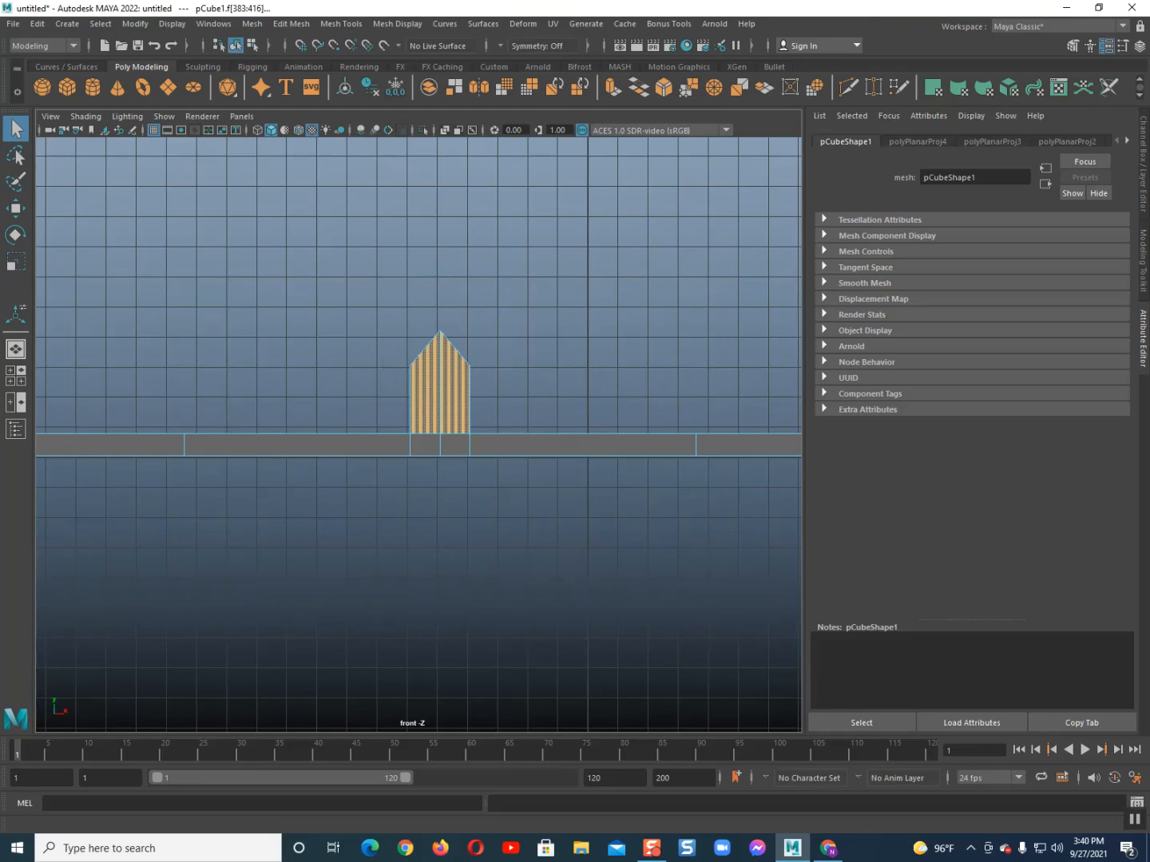
{"action": "left_click", "coordinate": [553, 23]}
{"action": "left_click", "coordinate": [587, 50]}
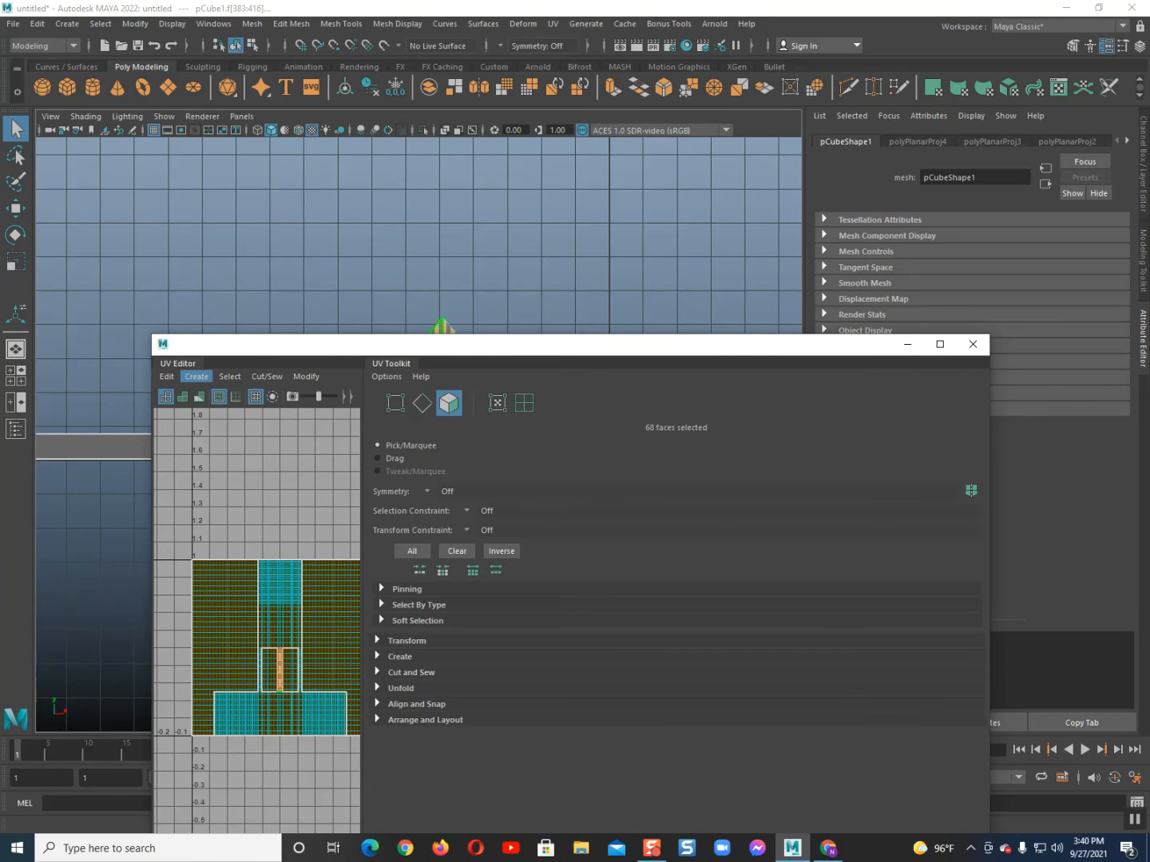
{"action": "left_click_drag", "start_coordinate": [229, 344], "coordinate": [650, 306]}
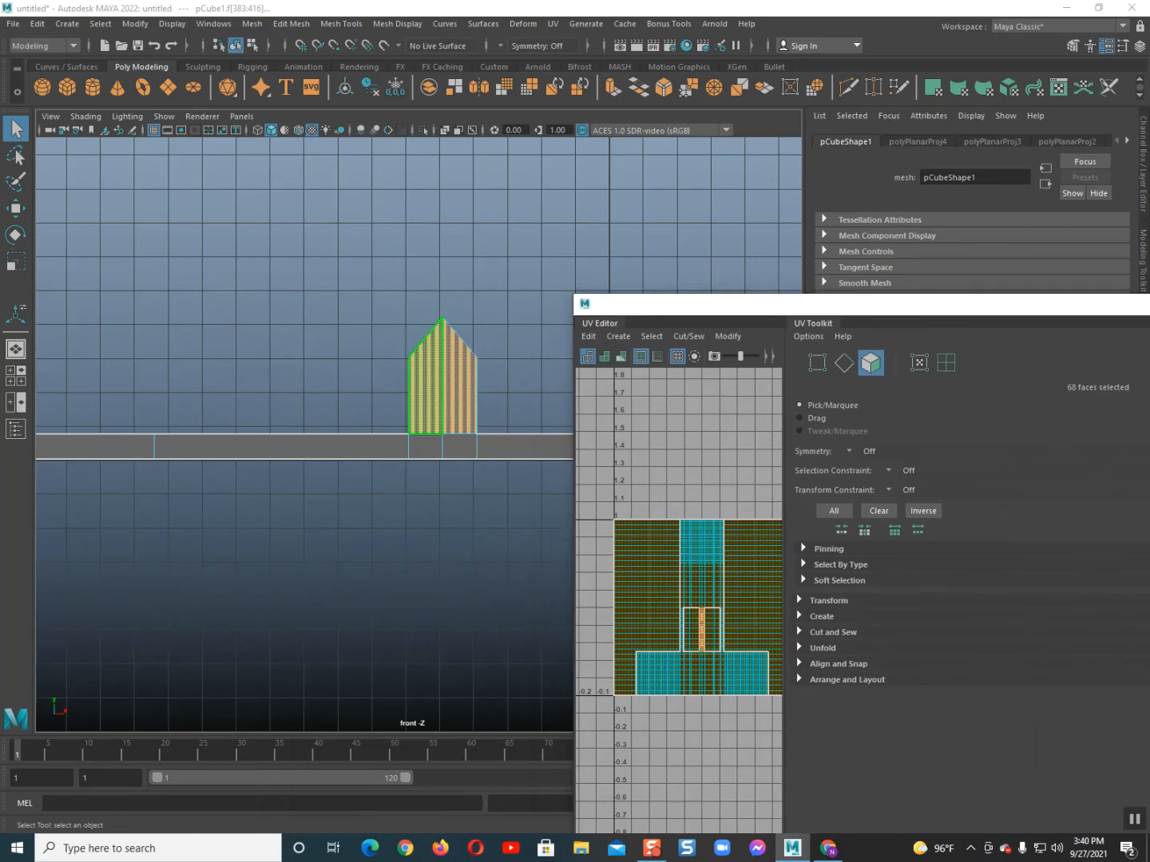
- Undo the last projection and apply planar mapping to the ridge's faces from the X axis, fitted to the bounding box
{"action": "scroll", "coordinate": [432, 383], "scroll_direction": "up", "scroll_amount": 6}
{"action": "middle_click_drag", "start_coordinate": [431, 384], "coordinate": [268, 417], "text": "alt"}
{"action": "scroll", "coordinate": [332, 403], "scroll_direction": "up", "scroll_amount": 1}
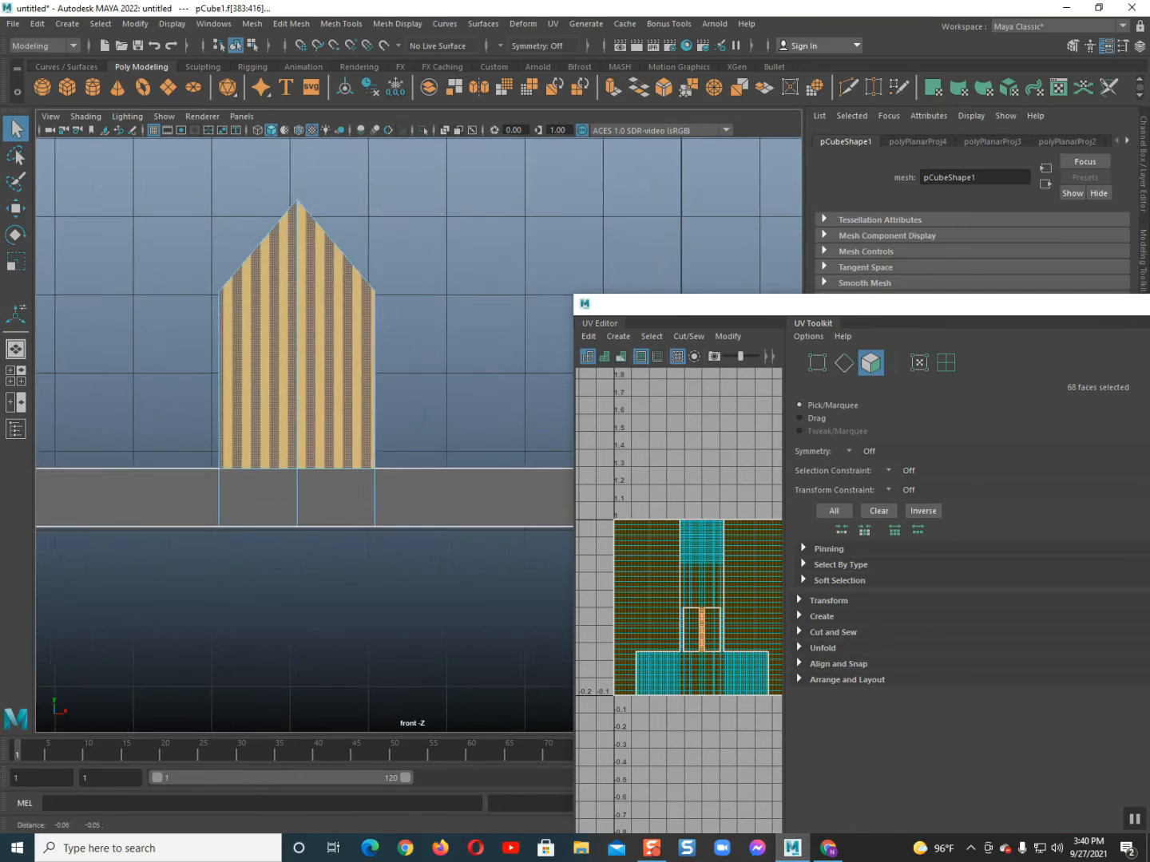
{"action": "middle_click_drag", "start_coordinate": [440, 485], "coordinate": [462, 485], "text": "alt"}
{"action": "key", "text": "ctrl+z"}
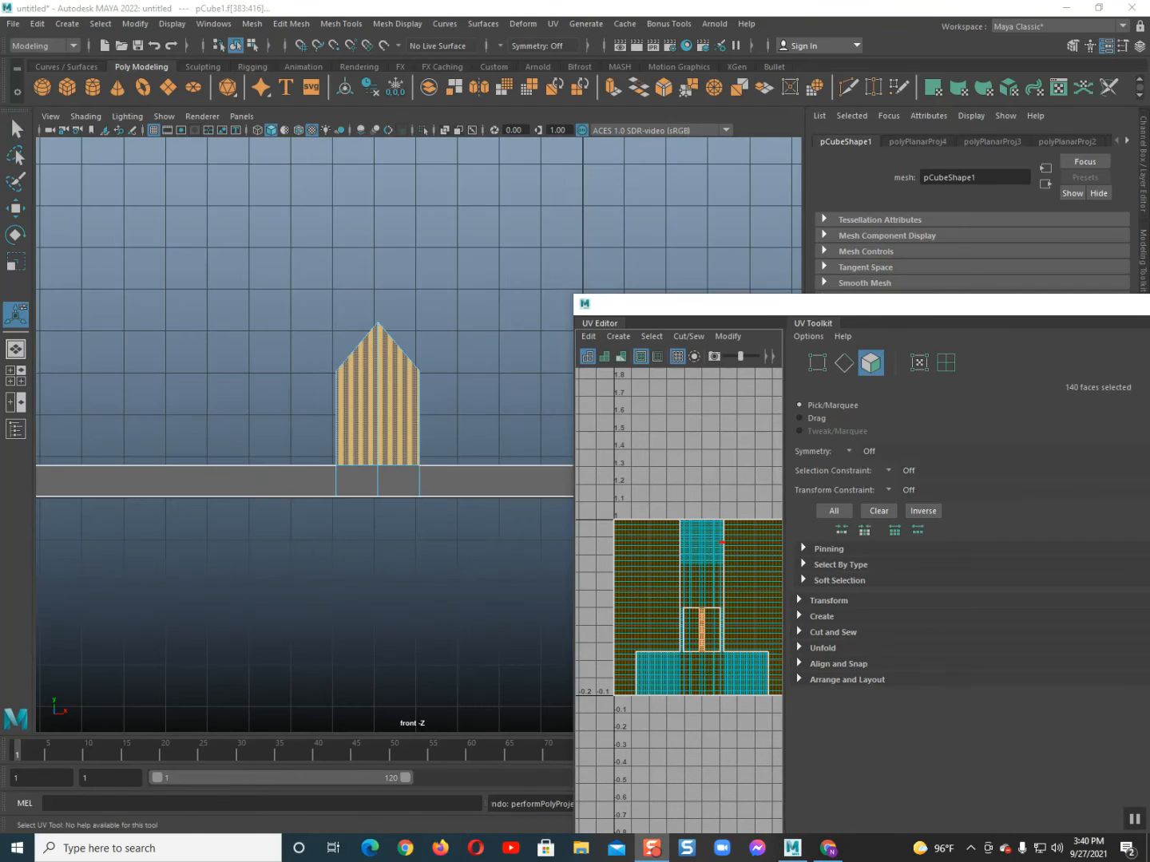
{"action": "left_click", "coordinate": [618, 337]}
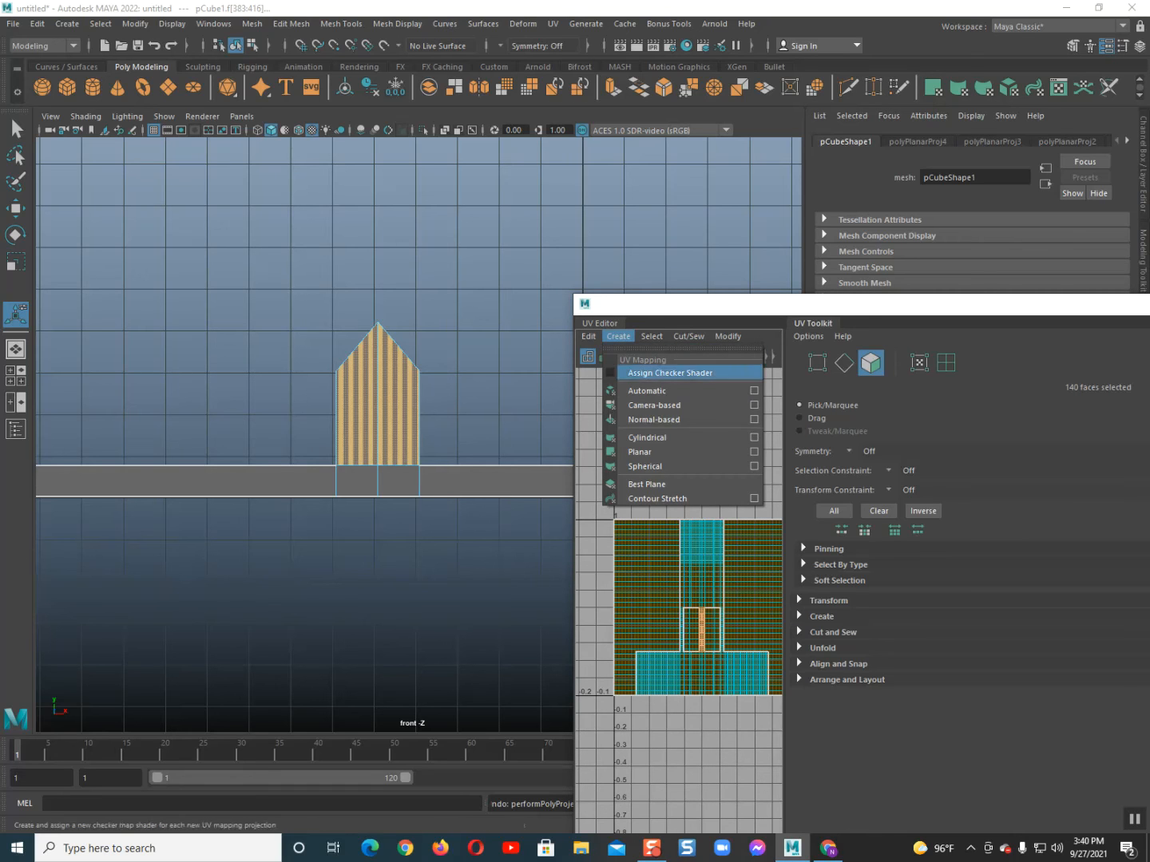
{"action": "left_click", "coordinate": [754, 452]}
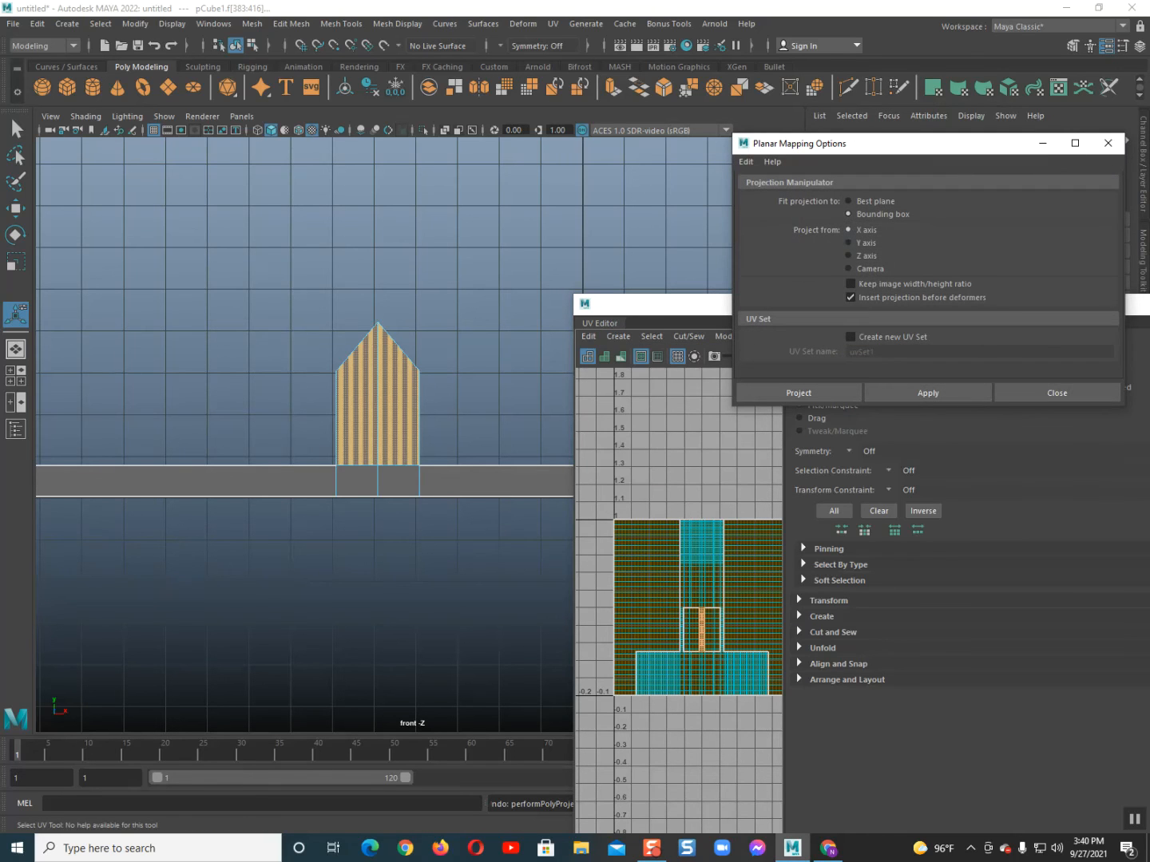
{"action": "left_click", "coordinate": [929, 393]}
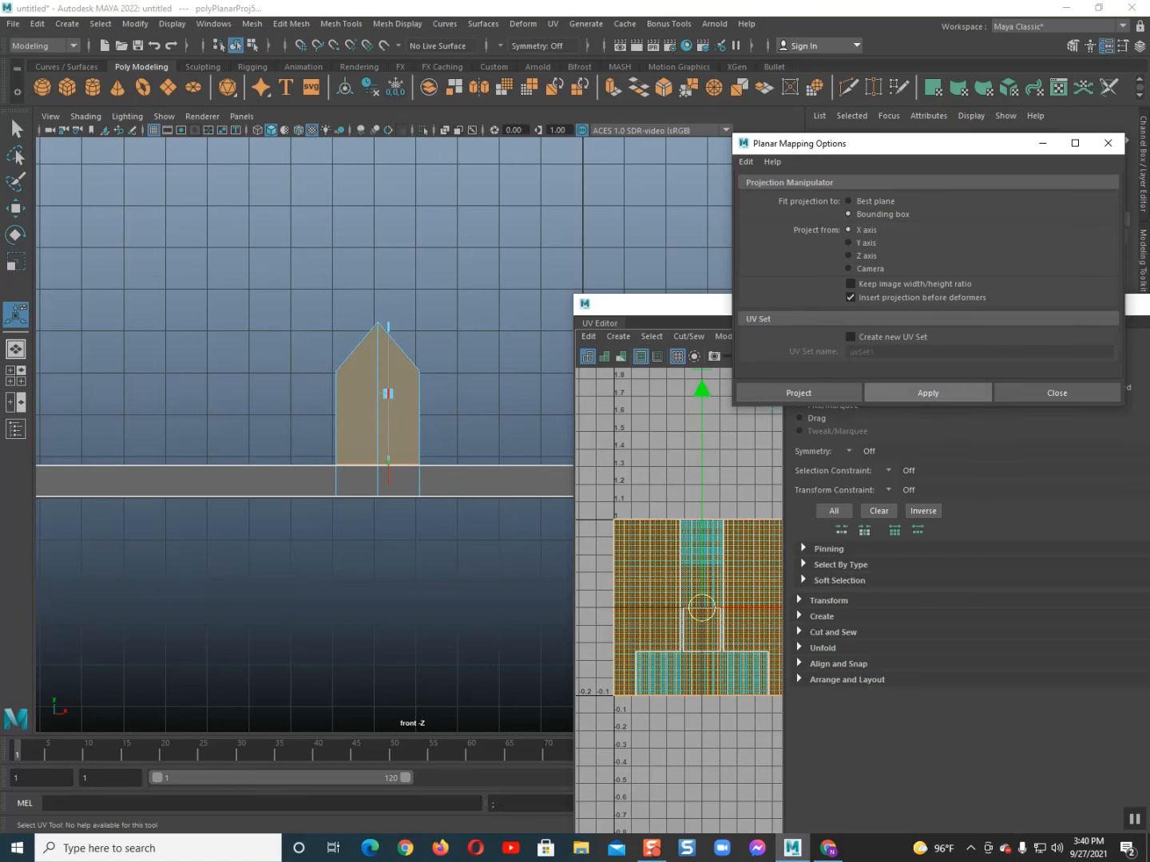
{"action": "left_click", "coordinate": [1056, 393]}
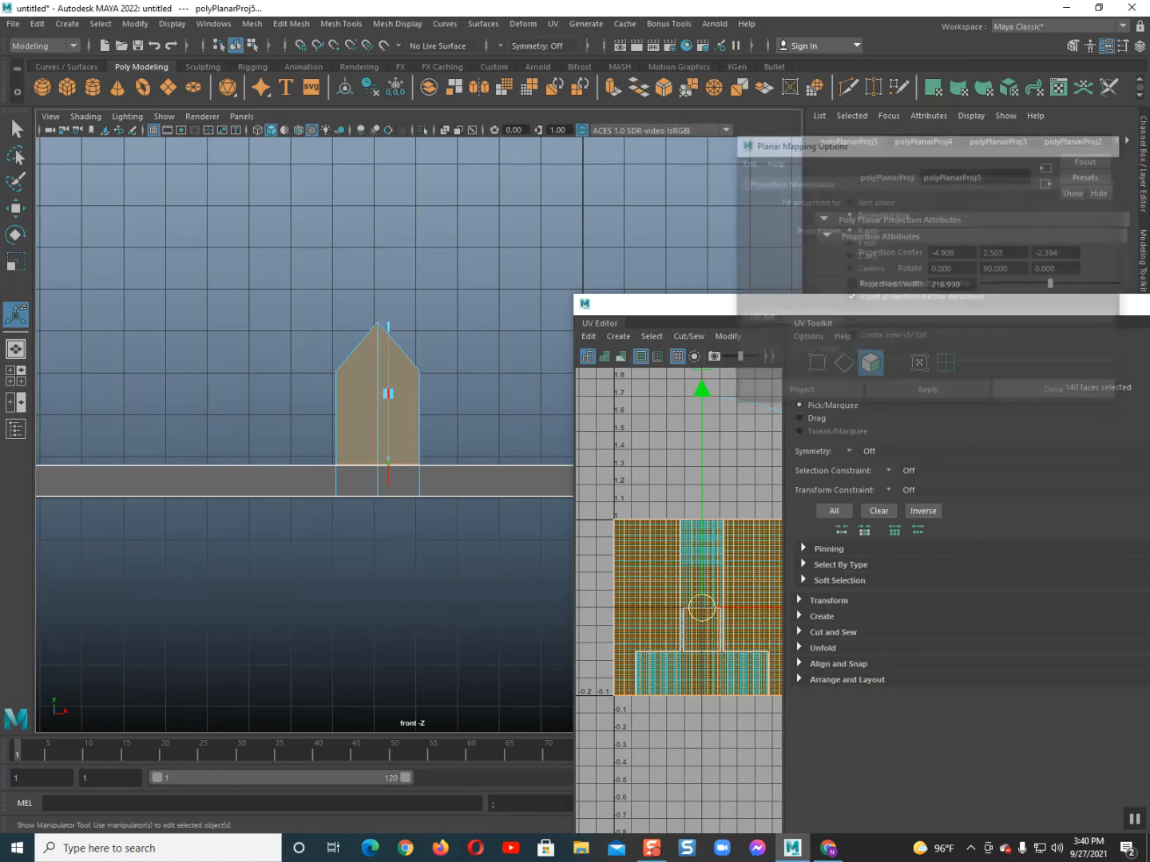
- Return to object mode in the perspective view, deselect the road and close the UV Editor
{"action": "key", "text": "space"}
{"action": "left_click_drag", "start_coordinate": [454, 365], "coordinate": [456, 335]}
{"action": "right_click_drag", "start_coordinate": [394, 353], "coordinate": [472, 327]}
{"action": "left_click", "coordinate": [335, 180]}
{"action": "left_click_drag", "start_coordinate": [1048, 311], "coordinate": [629, 301]}
{"action": "left_click", "coordinate": [976, 296]}
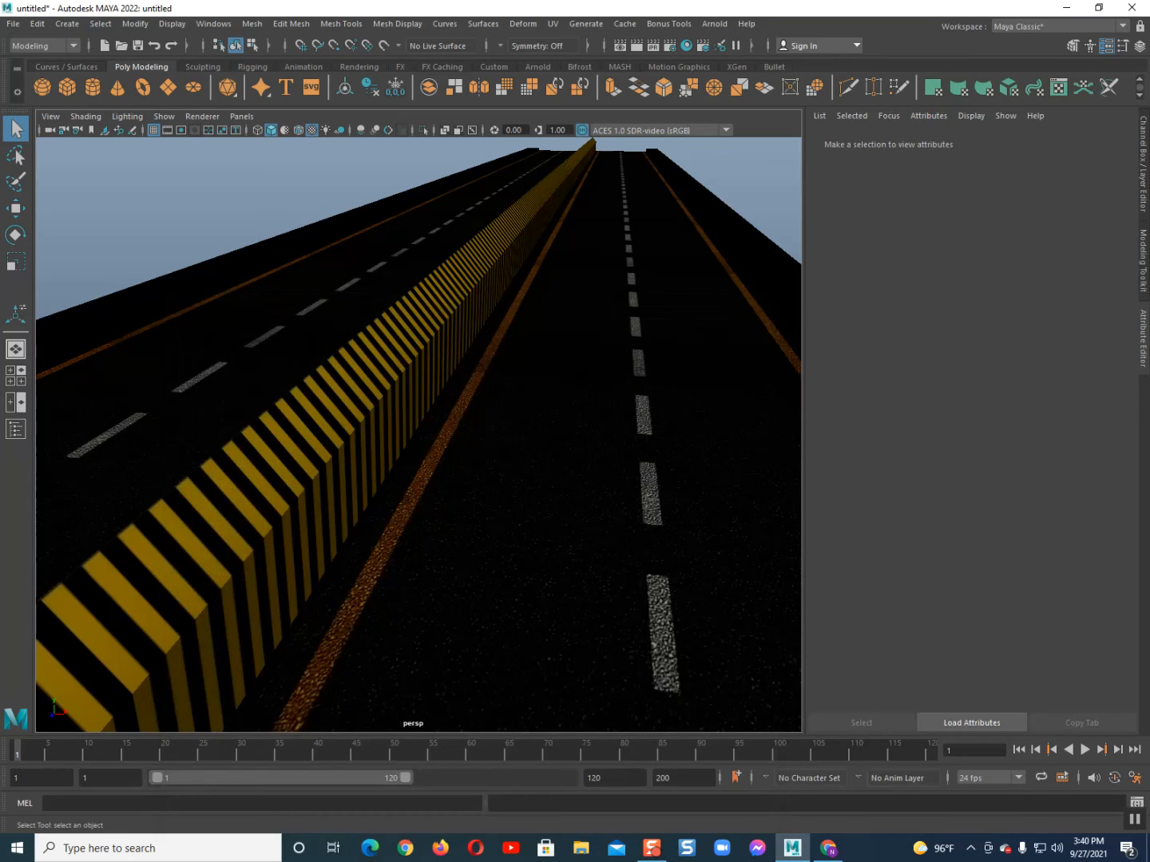
- Check the ridge's stripes from both sides and turn on two-sided lighting in the perspective view
{"action": "scroll", "coordinate": [452, 493], "scroll_direction": "down", "scroll_amount": 8}
{"action": "scroll", "coordinate": [452, 493], "scroll_direction": "up", "scroll_amount": 4}
{"action": "left_click_drag", "start_coordinate": [455, 486], "coordinate": [527, 456], "text": "alt"}
{"action": "scroll", "coordinate": [526, 455], "scroll_direction": "up", "scroll_amount": 2}
{"action": "scroll", "coordinate": [478, 456], "scroll_direction": "up", "scroll_amount": 4}
{"action": "middle_click_drag", "start_coordinate": [527, 455], "coordinate": [407, 462], "text": "alt"}
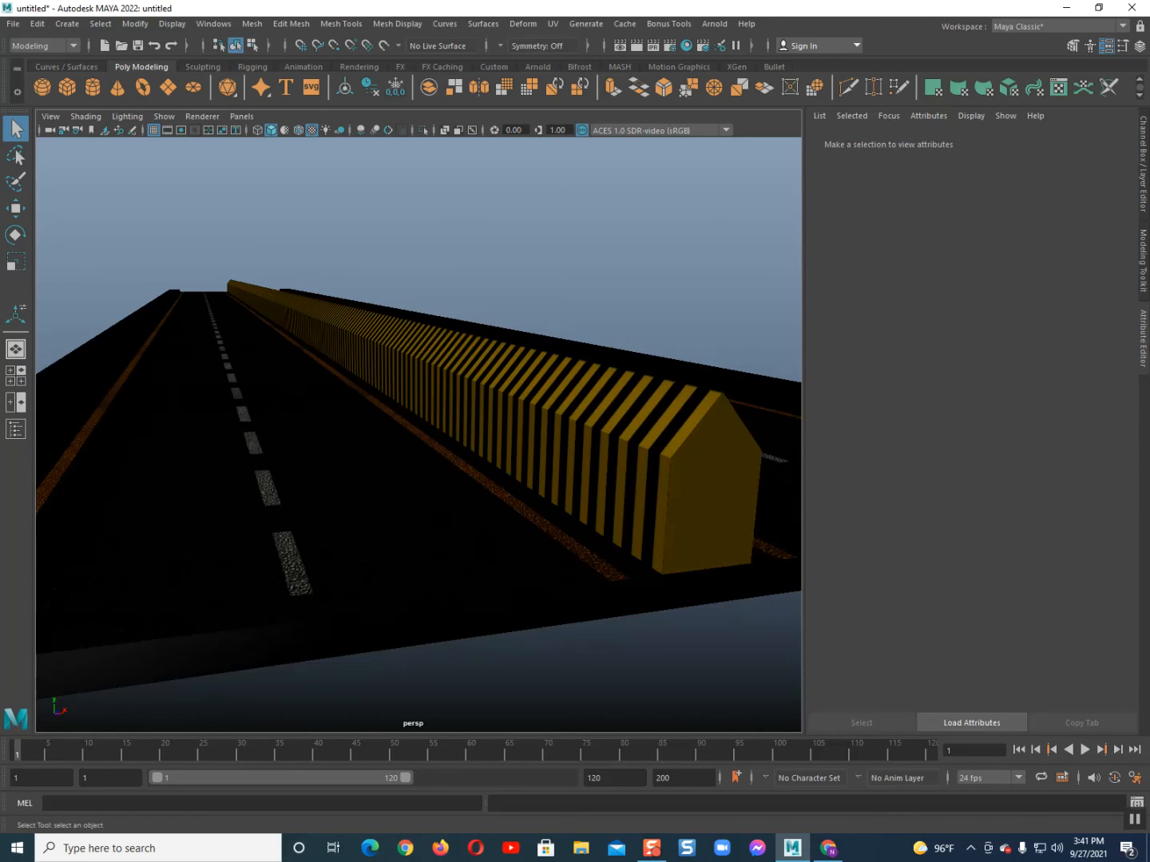
{"action": "left_click", "coordinate": [127, 117]}
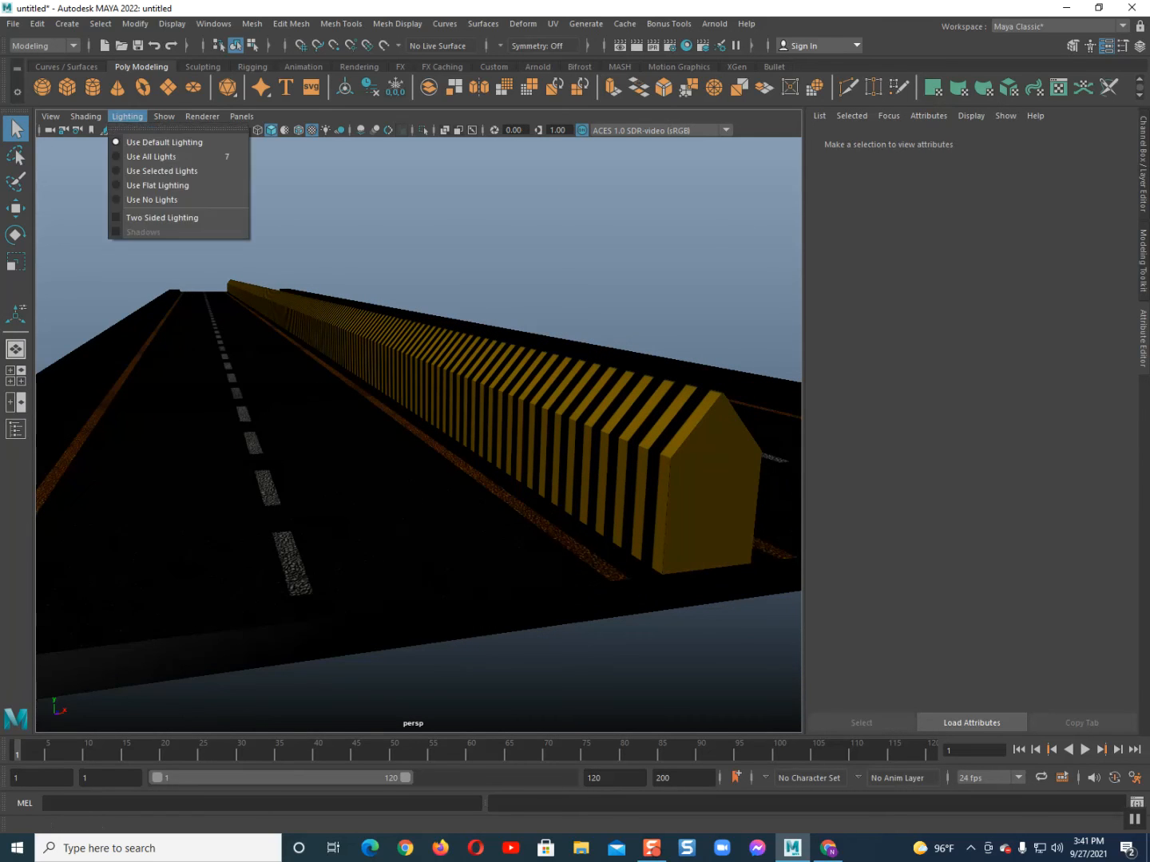
{"action": "left_click", "coordinate": [162, 217]}
- Select the top faces of the right-hand sidewalk strip along the road's full length
{"action": "left_click_drag", "start_coordinate": [495, 448], "coordinate": [379, 539], "text": "alt"}
{"action": "scroll", "coordinate": [323, 479], "scroll_direction": "down", "scroll_amount": 5}
{"action": "scroll", "coordinate": [379, 539], "scroll_direction": "up", "scroll_amount": 4}
{"action": "middle_click_drag", "start_coordinate": [415, 448], "coordinate": [410, 367], "text": "alt"}
{"action": "right_click_drag", "start_coordinate": [410, 366], "coordinate": [411, 403]}
{"action": "left_click", "coordinate": [524, 536]}
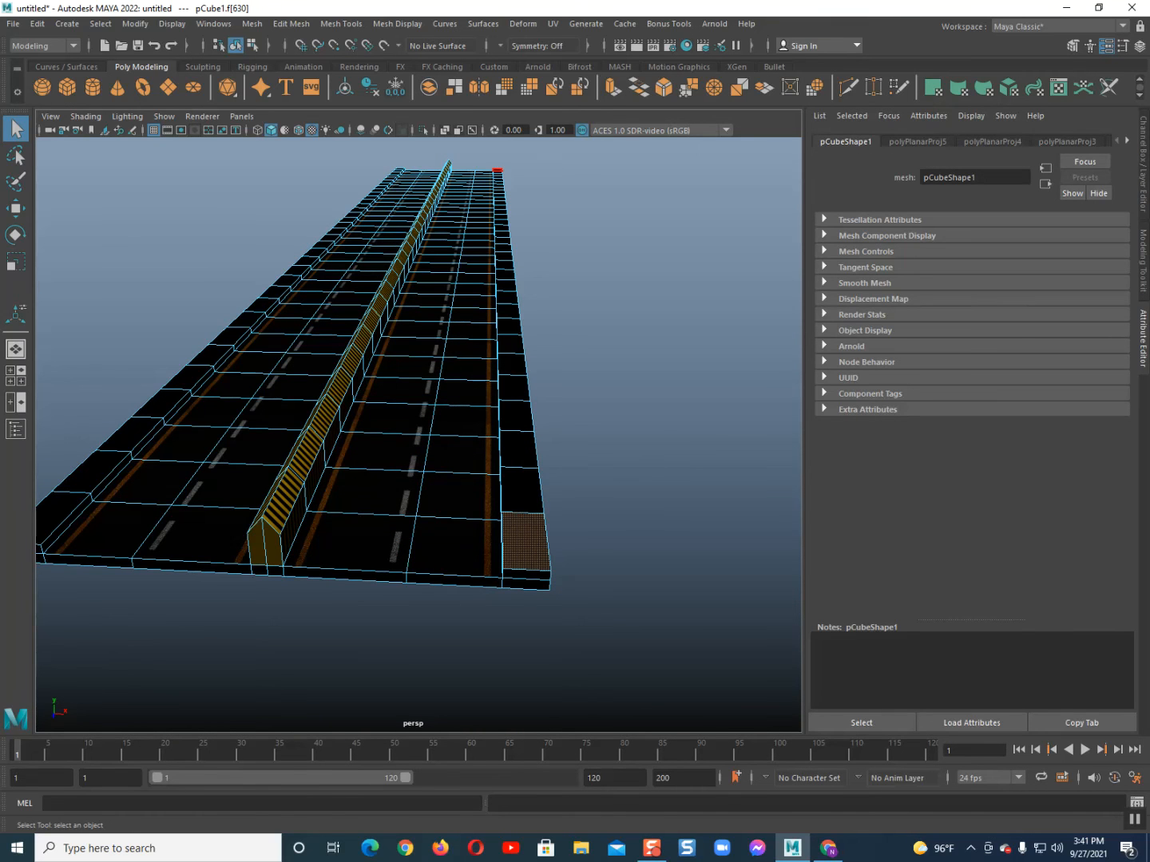
{"action": "double_click", "coordinate": [497, 170], "text": "shift"}
- Assign a new material to the sidewalk's selected faces and connect a File texture to its color
{"action": "right_click_drag", "start_coordinate": [530, 388], "coordinate": [631, 773]}
{"action": "left_click", "coordinate": [1104, 303]}
{"action": "left_click", "coordinate": [506, 406]}
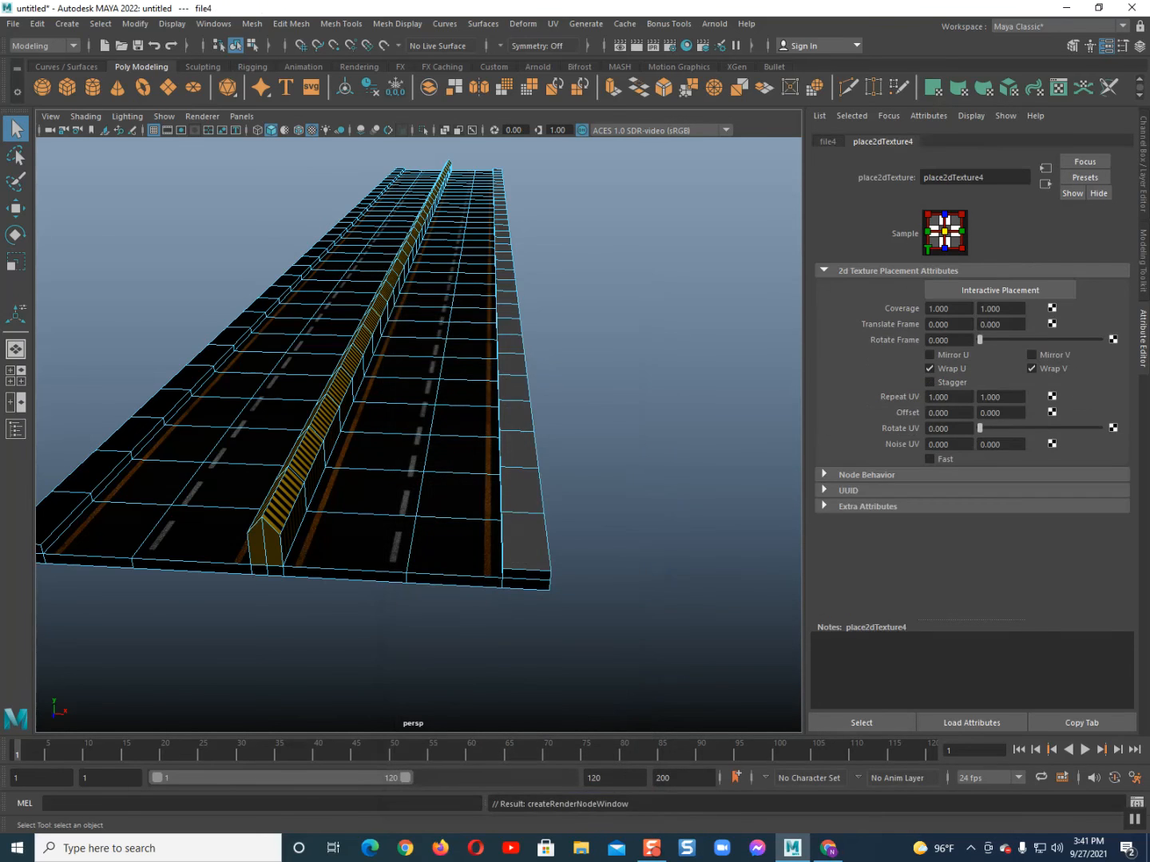
- Try to load the sidewalk image 2085653b28ebc54b7042989ac7ca3375.jpg by pasting its path as the texture's image name
{"action": "left_click", "coordinate": [1010, 337]}
{"action": "key", "text": "ctrl+v"}
{"action": "type", "text": "]\\"}
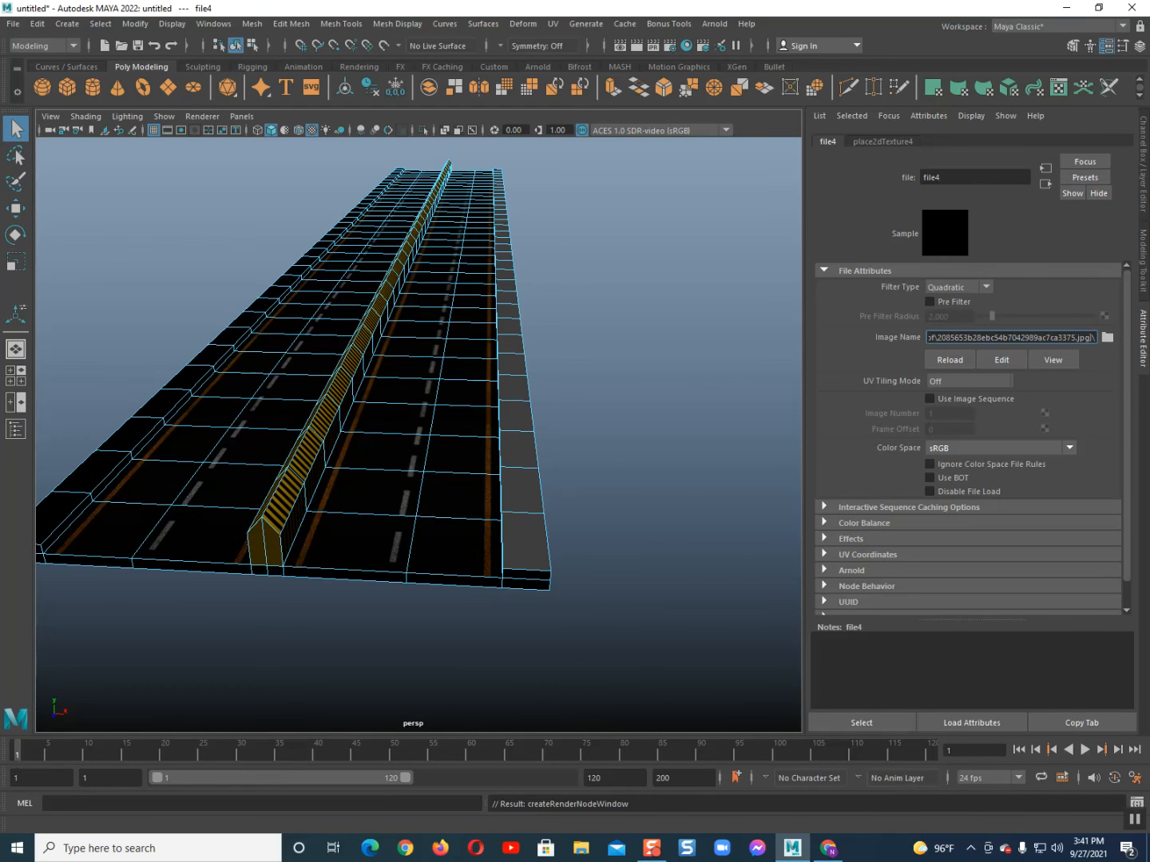
{"action": "key", "text": "BackSpace"}
{"action": "key", "text": "Return"}
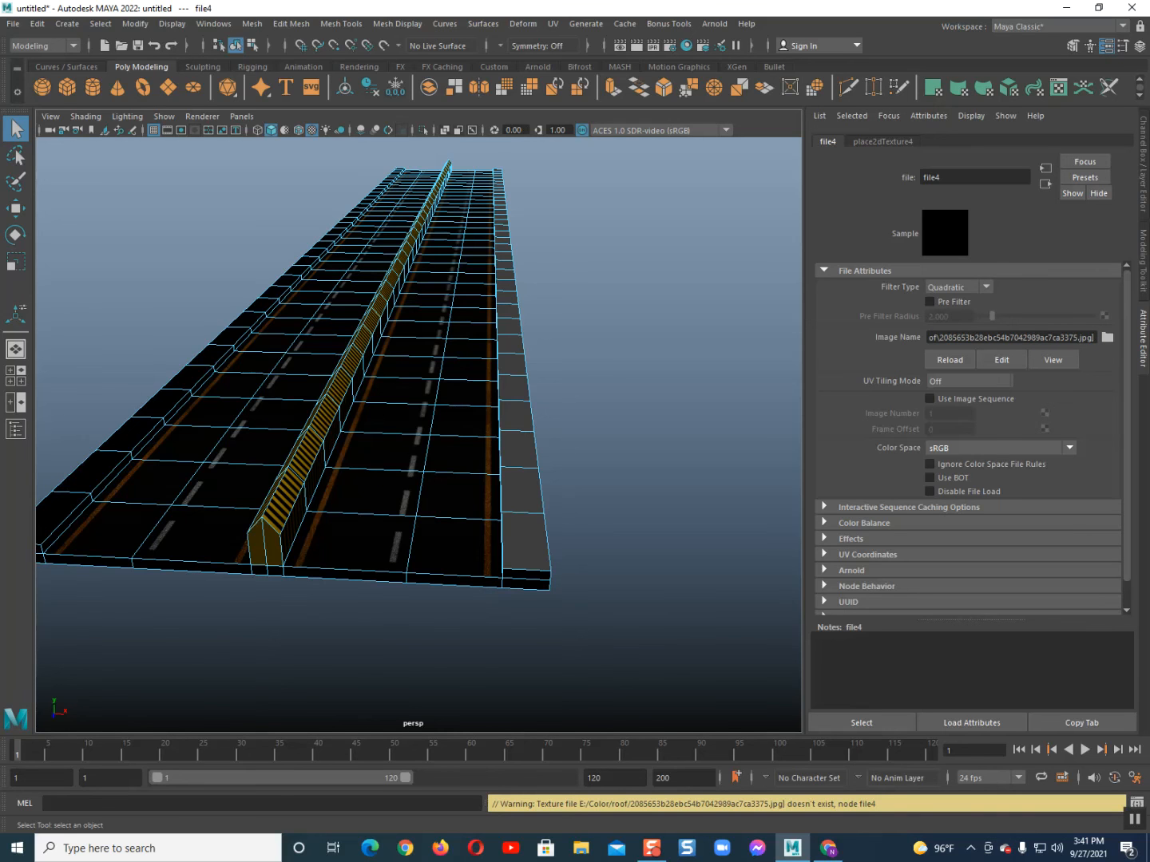
- Browse to the E:\Color\roof folder for the sidewalk's texture image
{"action": "left_click", "coordinate": [1106, 337]}
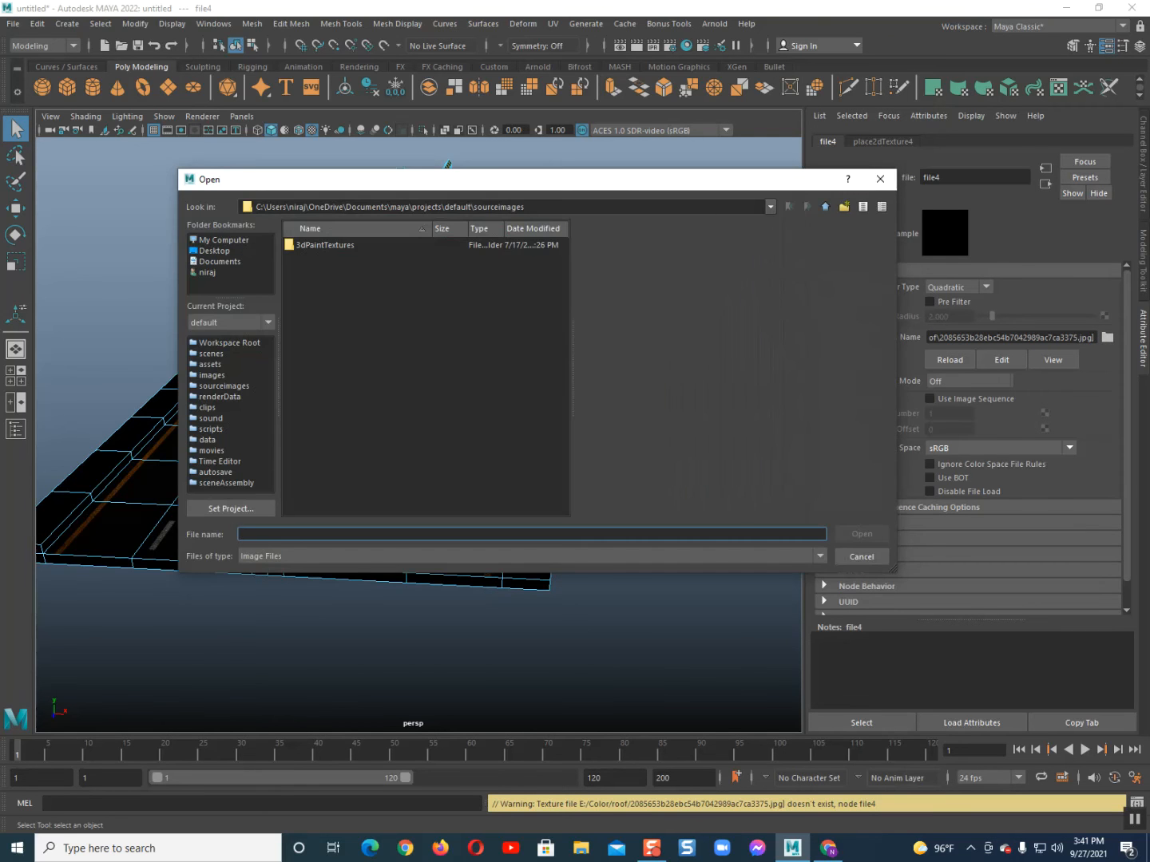
{"action": "left_click", "coordinate": [224, 241]}
{"action": "double_click", "coordinate": [327, 258]}
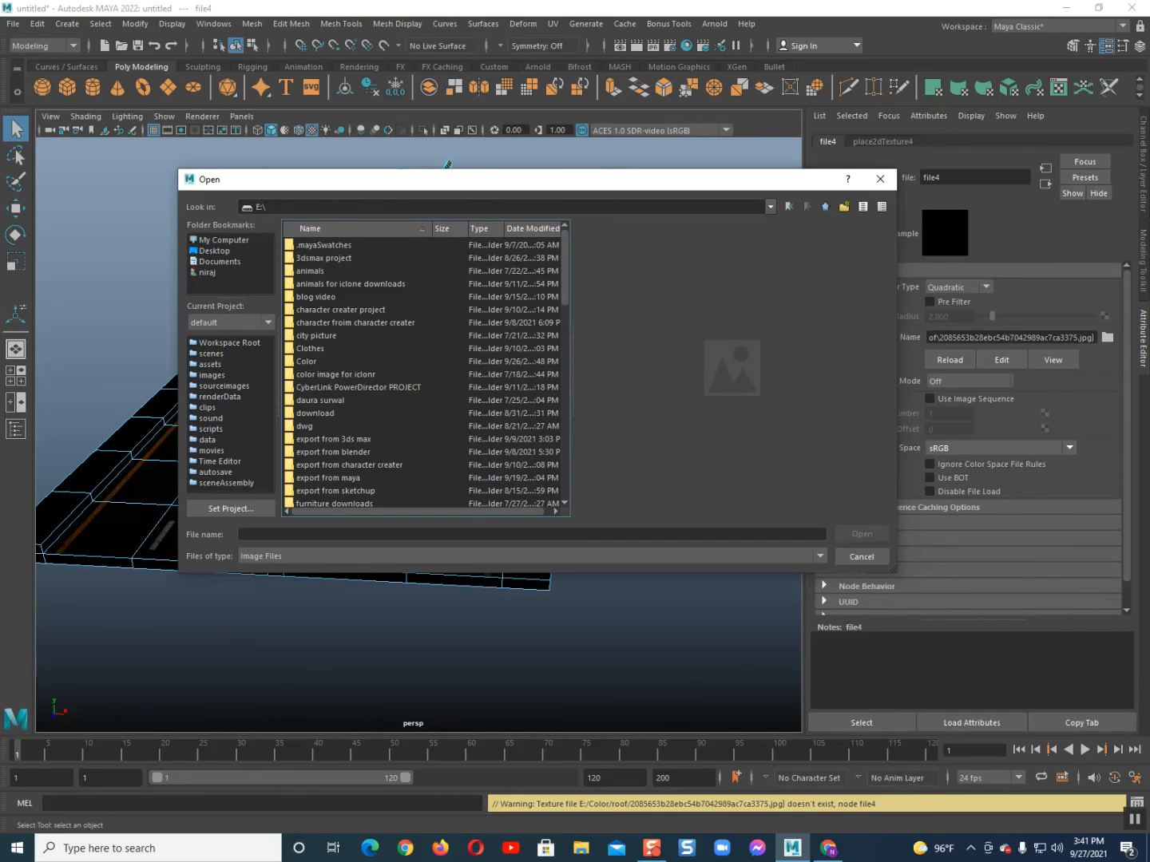
{"action": "double_click", "coordinate": [306, 362]}
{"action": "scroll", "coordinate": [423, 370], "scroll_direction": "down", "scroll_amount": 1}
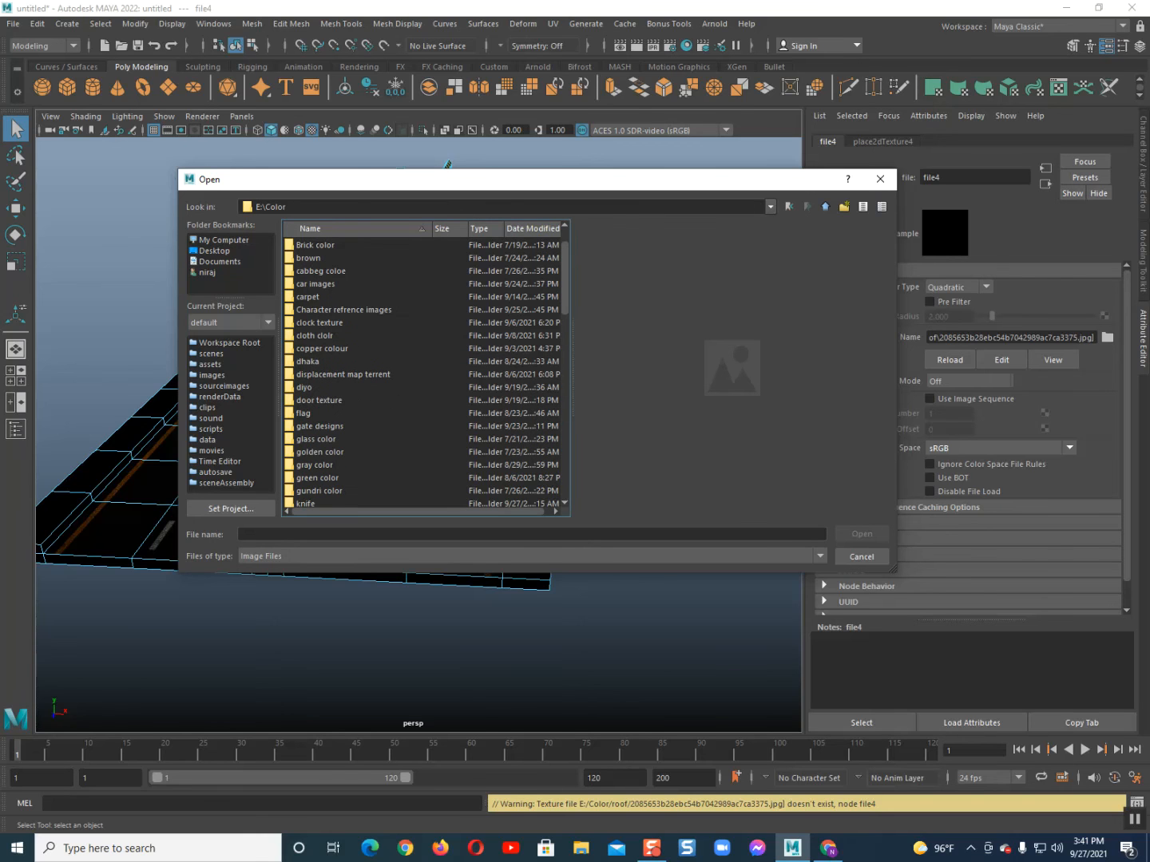
{"action": "scroll", "coordinate": [423, 371], "scroll_direction": "down", "scroll_amount": 3}
{"action": "left_click", "coordinate": [335, 491]}
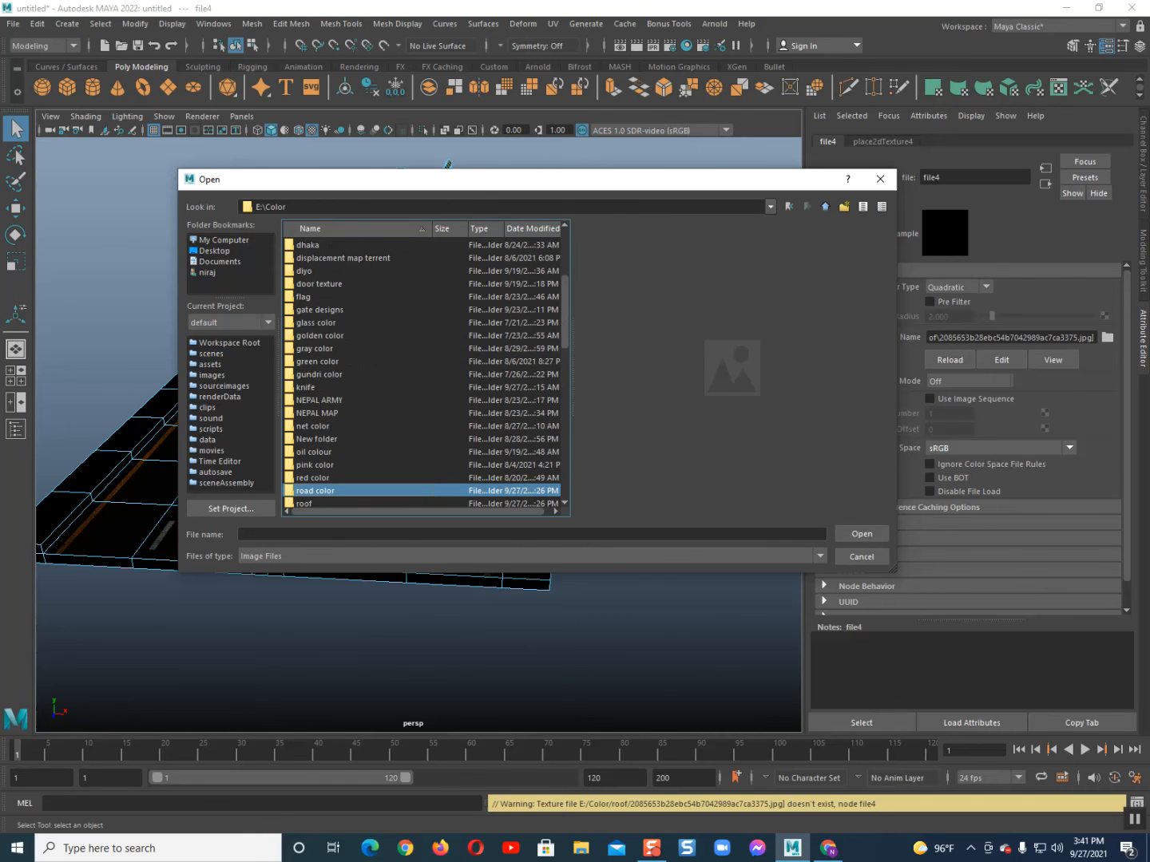
{"action": "double_click", "coordinate": [319, 503]}
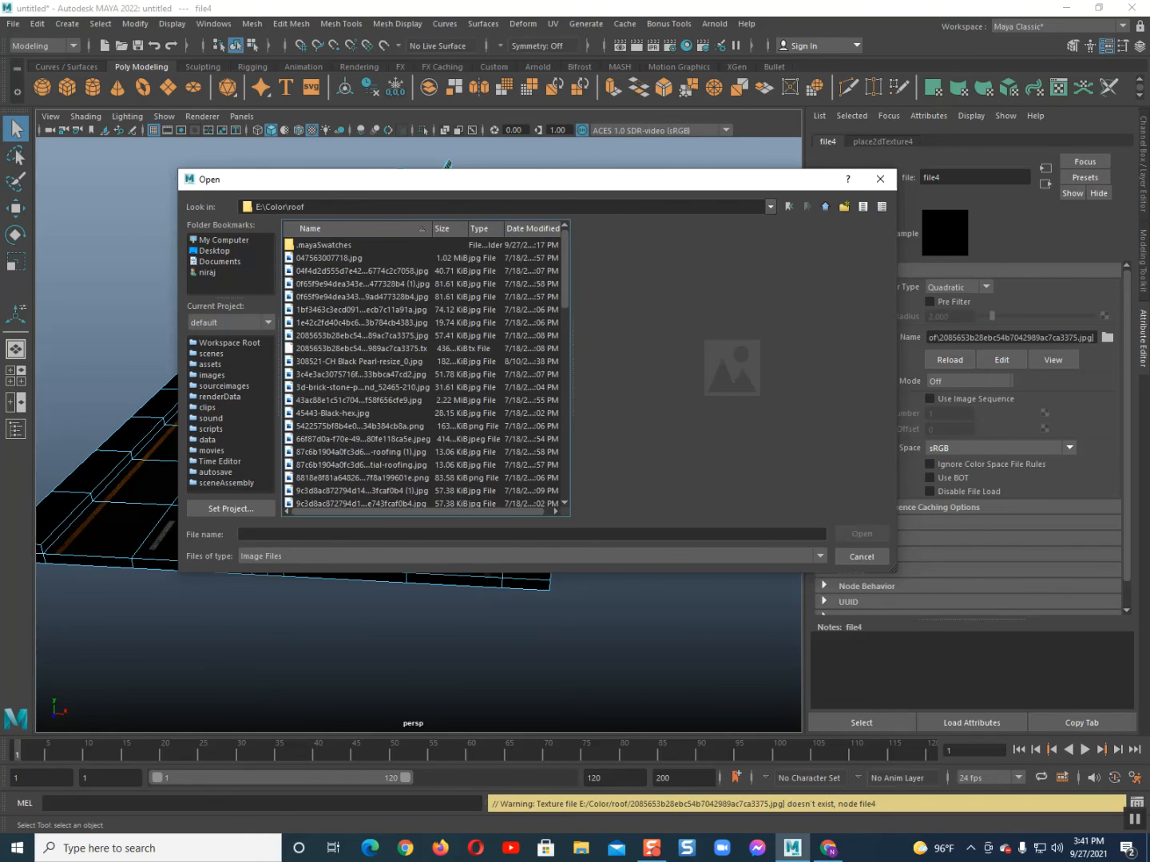
- Load the herringbone paving image 2085653b28ebc54b7042989ac7ca3375.jpg into the sidewalk's File texture
{"action": "left_click", "coordinate": [362, 271]}
{"action": "key", "text": "Down"}
{"action": "key", "text": "Down"}
{"action": "key", "text": "Down"}
{"action": "key", "text": "Down"}
{"action": "key", "text": "Down"}
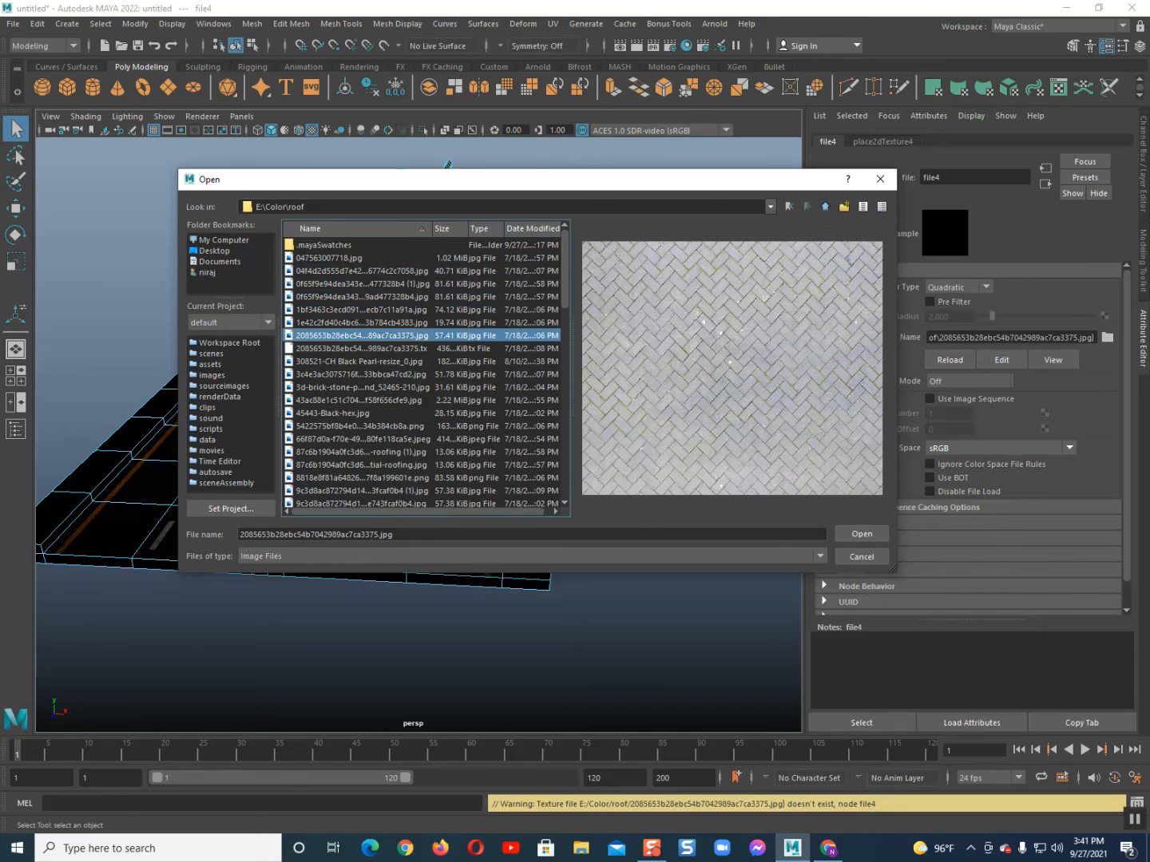
{"action": "key", "text": "Return"}
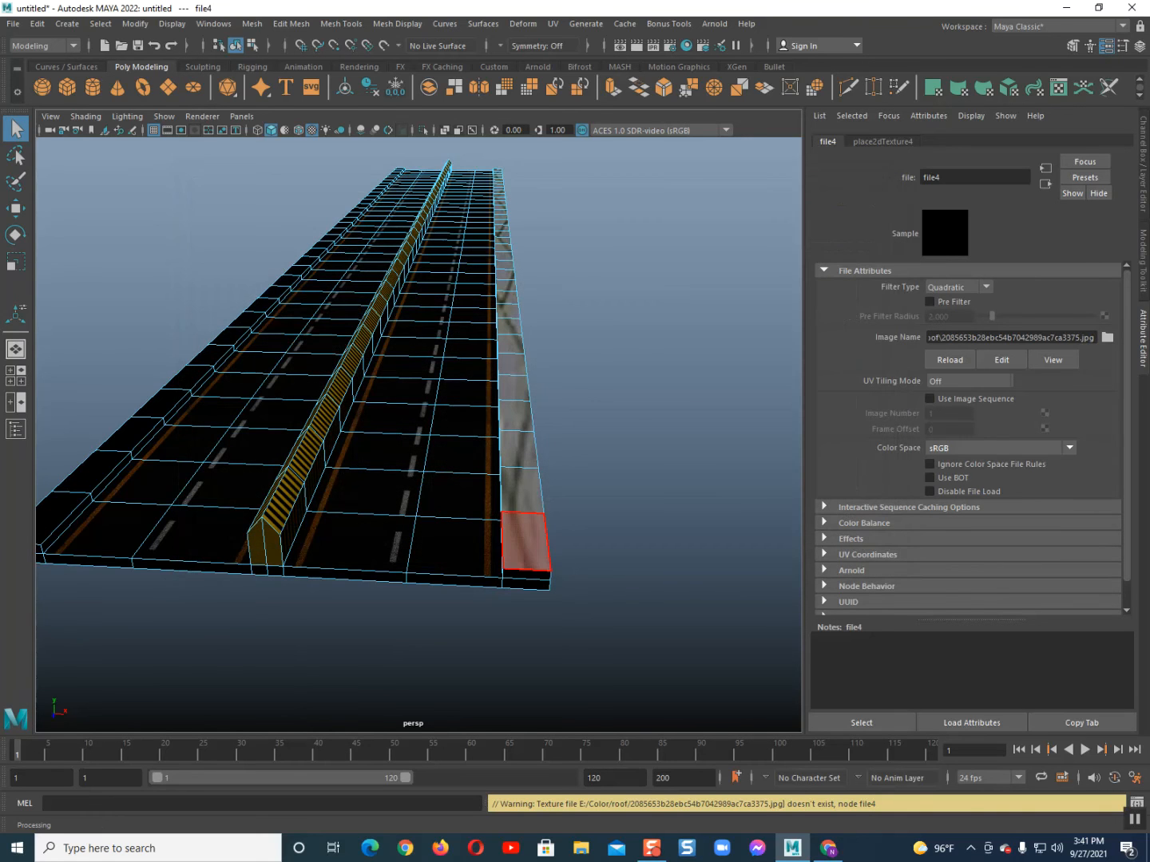
- Set the paving texture's V repeat to 20
{"action": "left_click", "coordinate": [882, 142]}
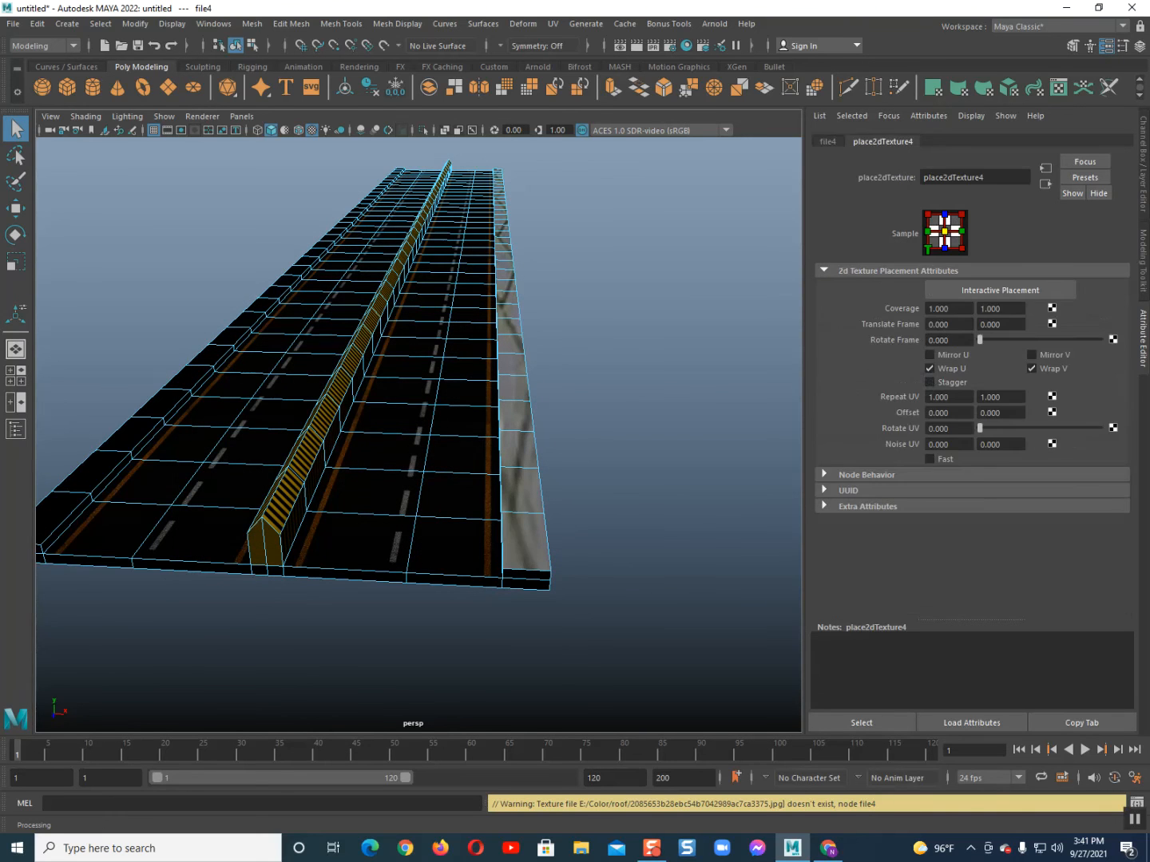
{"action": "left_click", "coordinate": [1003, 397]}
{"action": "left_click_drag", "start_coordinate": [1004, 397], "coordinate": [953, 370]}
{"action": "type", "text": "20"}
{"action": "key", "text": "Return"}
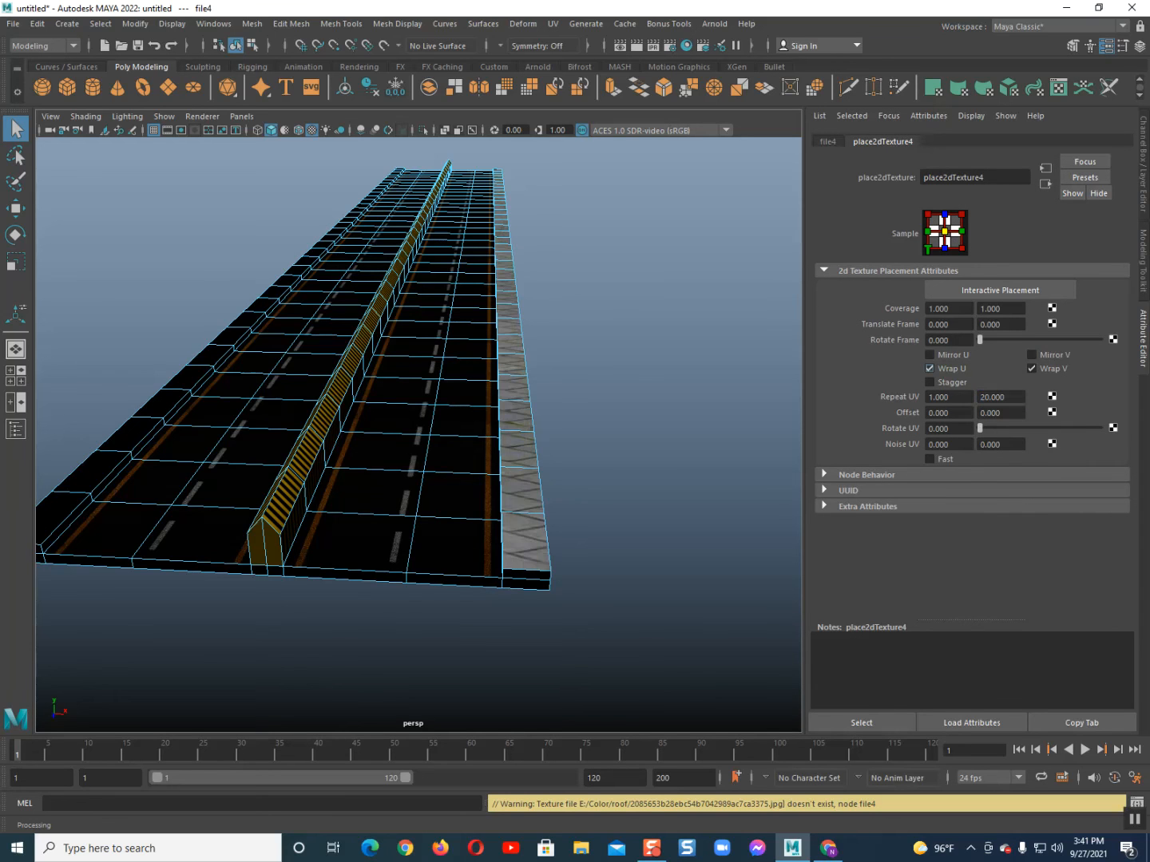
- Set the paving texture's U repeat to 10
{"action": "left_click_drag", "start_coordinate": [951, 398], "coordinate": [921, 397]}
{"action": "key", "text": "Return"}
{"action": "left_click_drag", "start_coordinate": [951, 397], "coordinate": [923, 397]}
{"action": "key", "text": "Return"}
{"action": "scroll", "coordinate": [363, 491], "scroll_direction": "up", "scroll_amount": 4}
{"action": "middle_click_drag", "start_coordinate": [507, 478], "coordinate": [414, 365], "text": "alt"}
{"action": "left_click_drag", "start_coordinate": [956, 398], "coordinate": [931, 396]}
{"action": "type", "text": "10"}
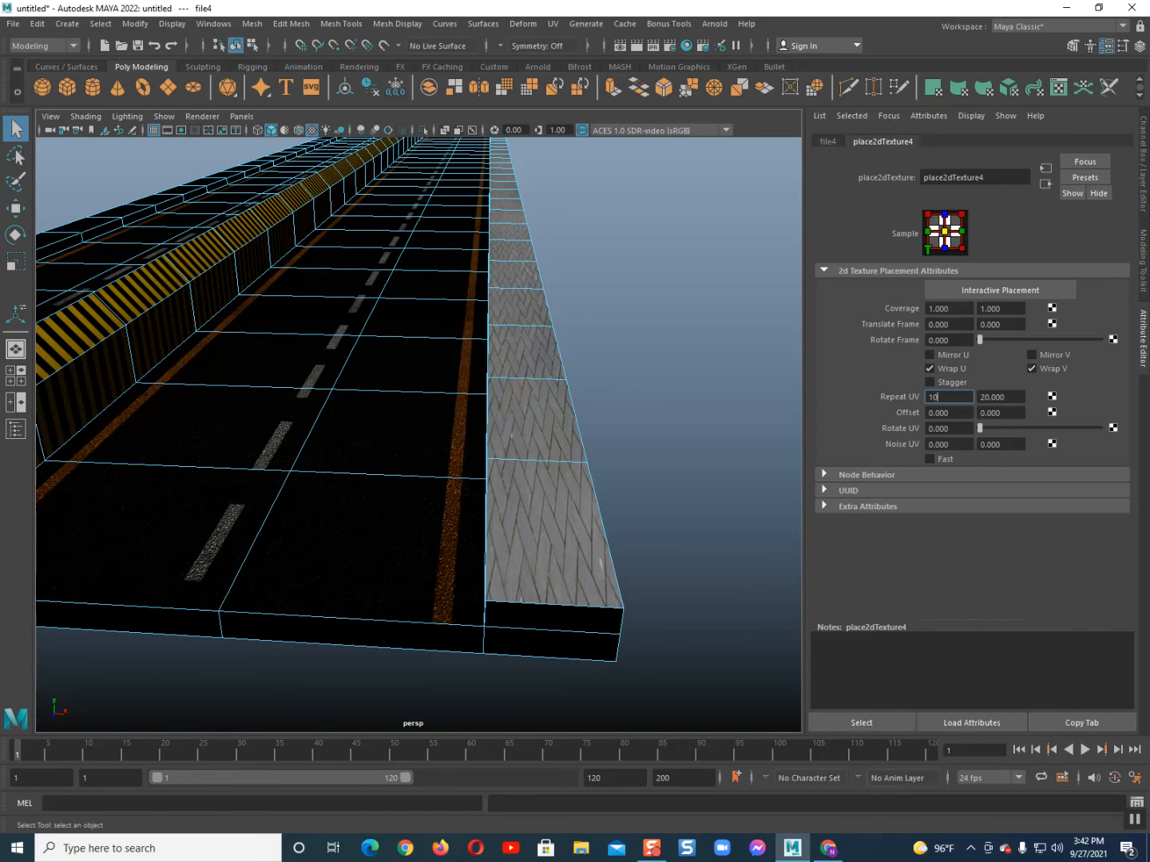
{"action": "key", "text": "Return"}
- Set the paving texture's V repeat to 50
{"action": "left_click_drag", "start_coordinate": [1009, 397], "coordinate": [978, 397]}
{"action": "type", "text": "5"}
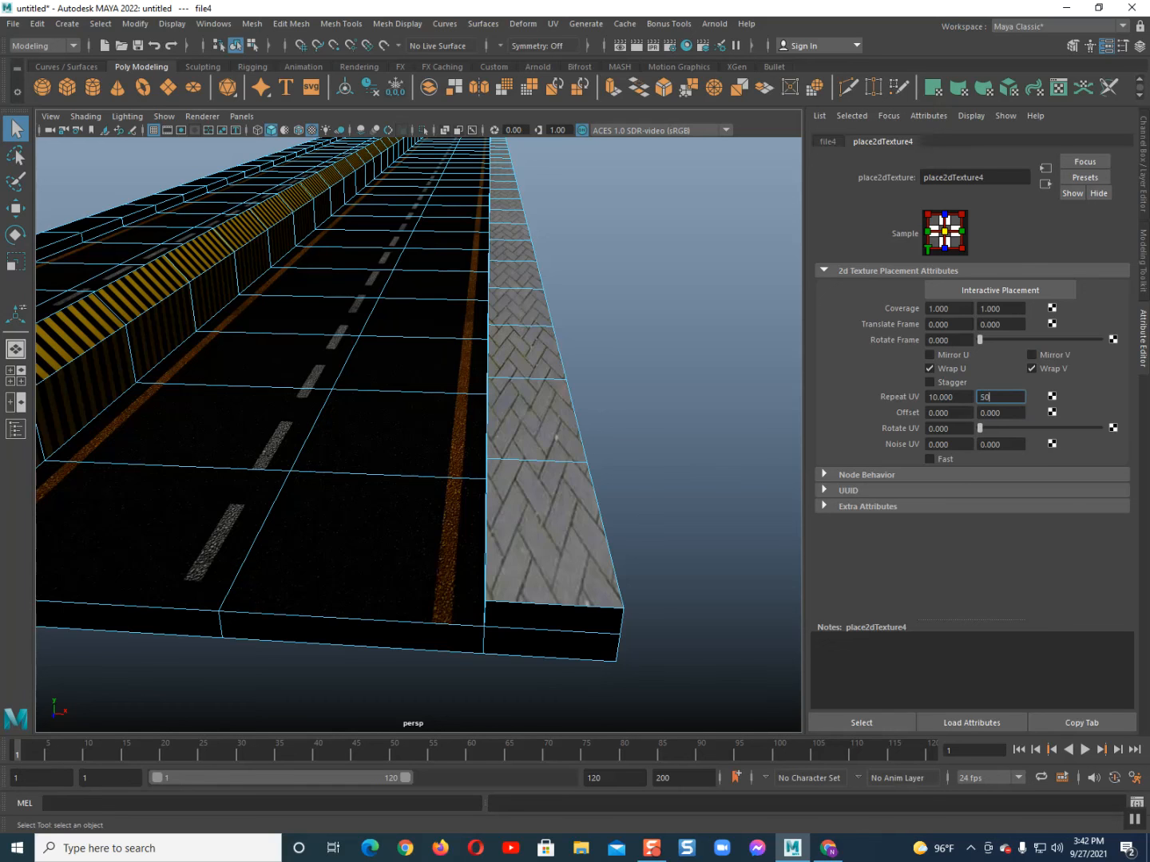
{"action": "type", "text": "0"}
{"action": "key", "text": "Return"}
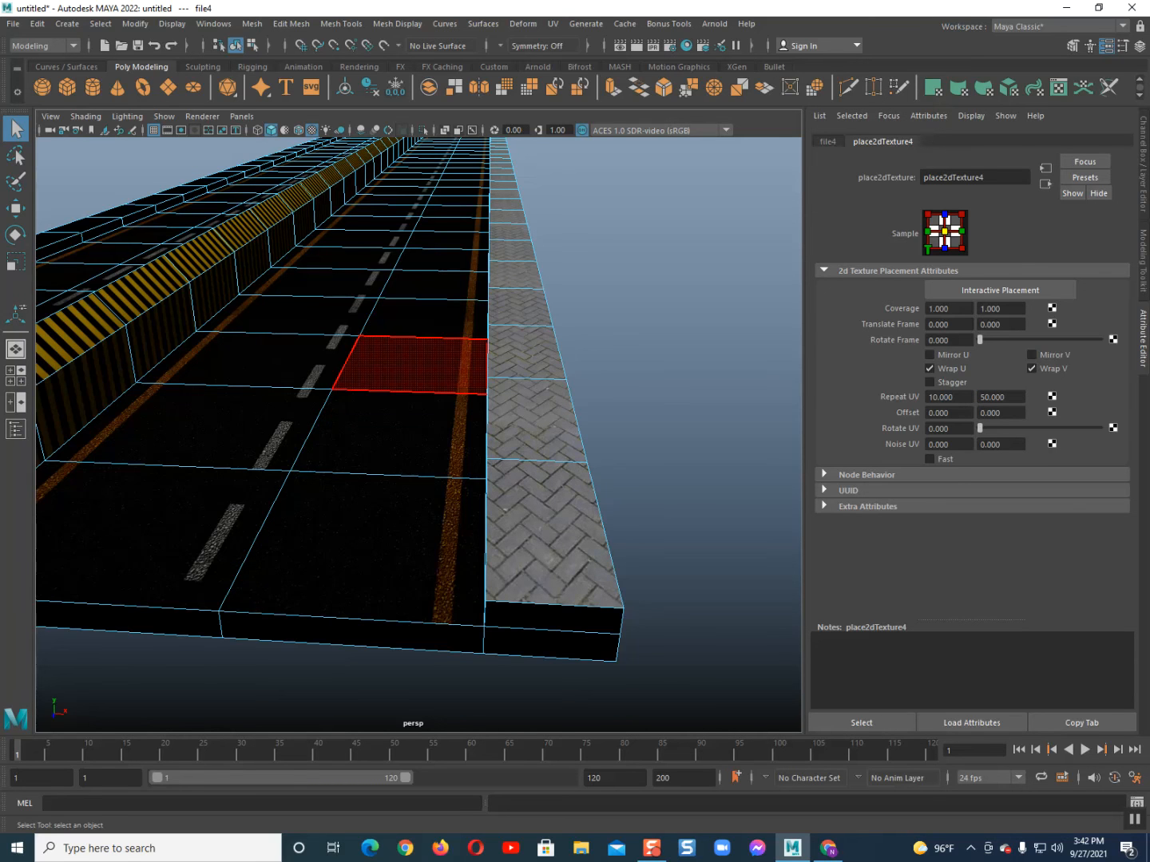
- Assign a new Phong E material to the full row of top faces along the opposite, untextured side strip
{"action": "middle_click_drag", "start_coordinate": [411, 367], "coordinate": [767, 412], "text": "alt"}
{"action": "middle_click_drag", "start_coordinate": [295, 359], "coordinate": [464, 471], "text": "alt"}
{"action": "scroll", "coordinate": [471, 439], "scroll_direction": "down", "scroll_amount": 4}
{"action": "left_click", "coordinate": [391, 551]}
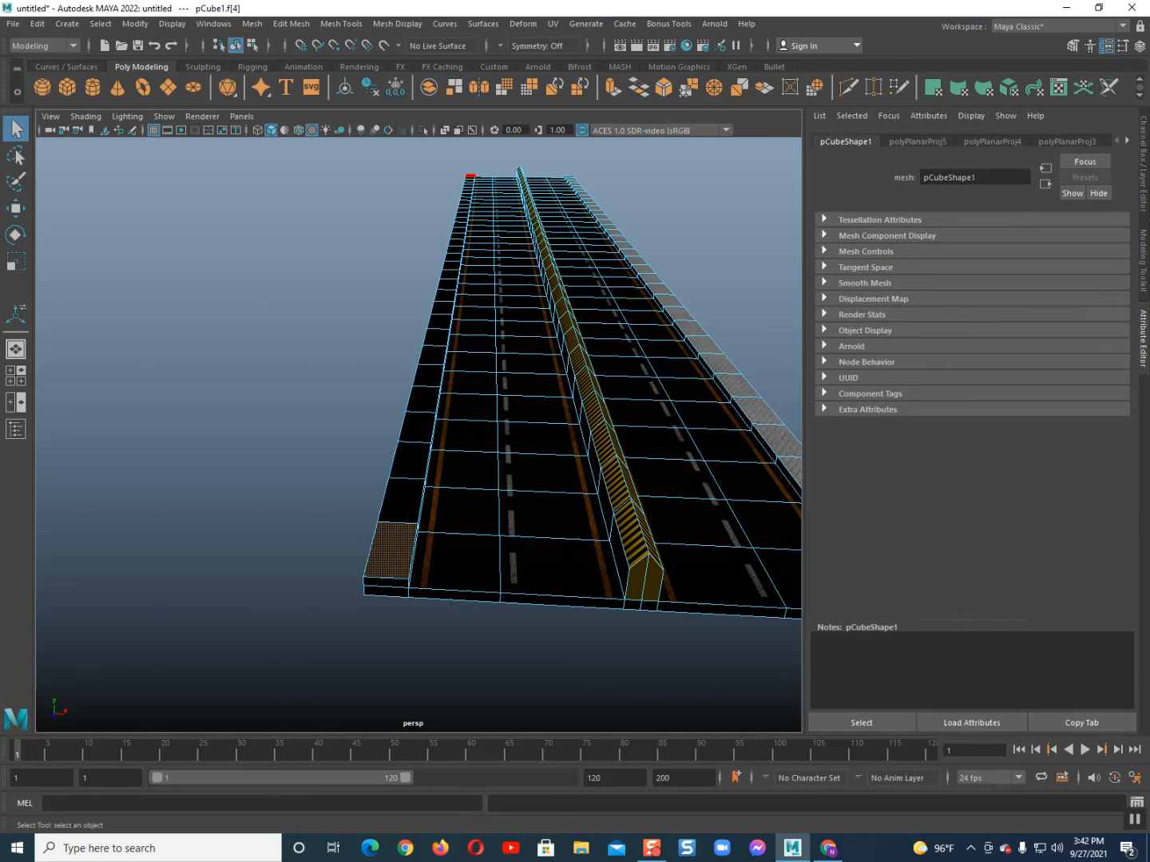
{"action": "double_click", "coordinate": [471, 175], "text": "shift"}
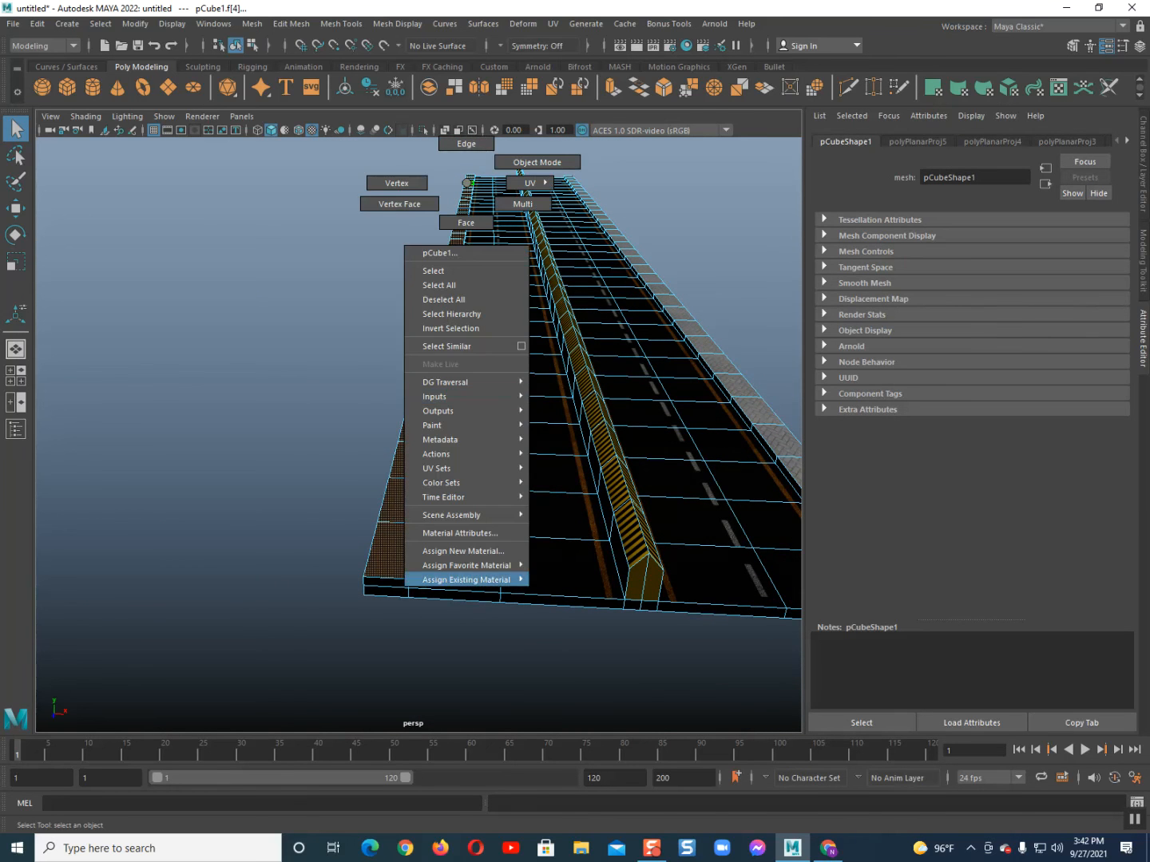
{"action": "mouse_move", "coordinate": [466, 580]}
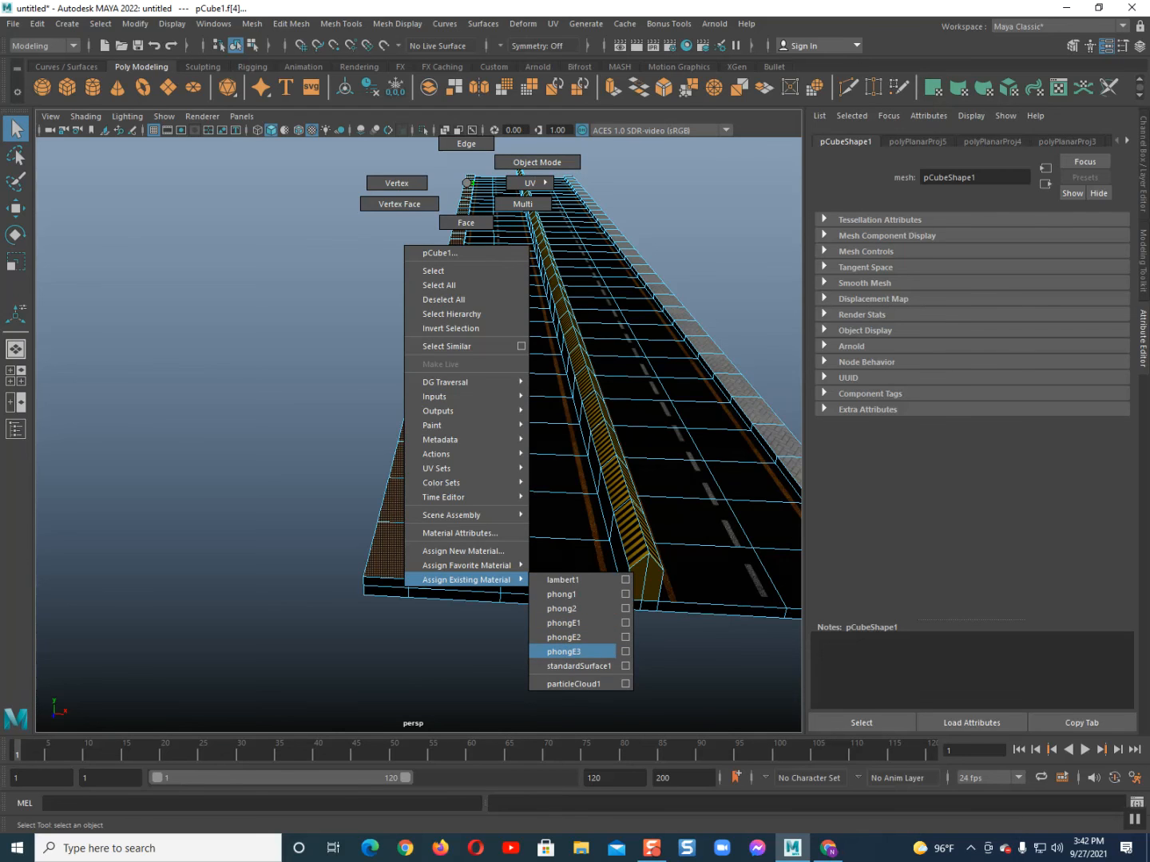
{"action": "left_click", "coordinate": [565, 652]}
{"action": "right_click", "coordinate": [406, 451]}
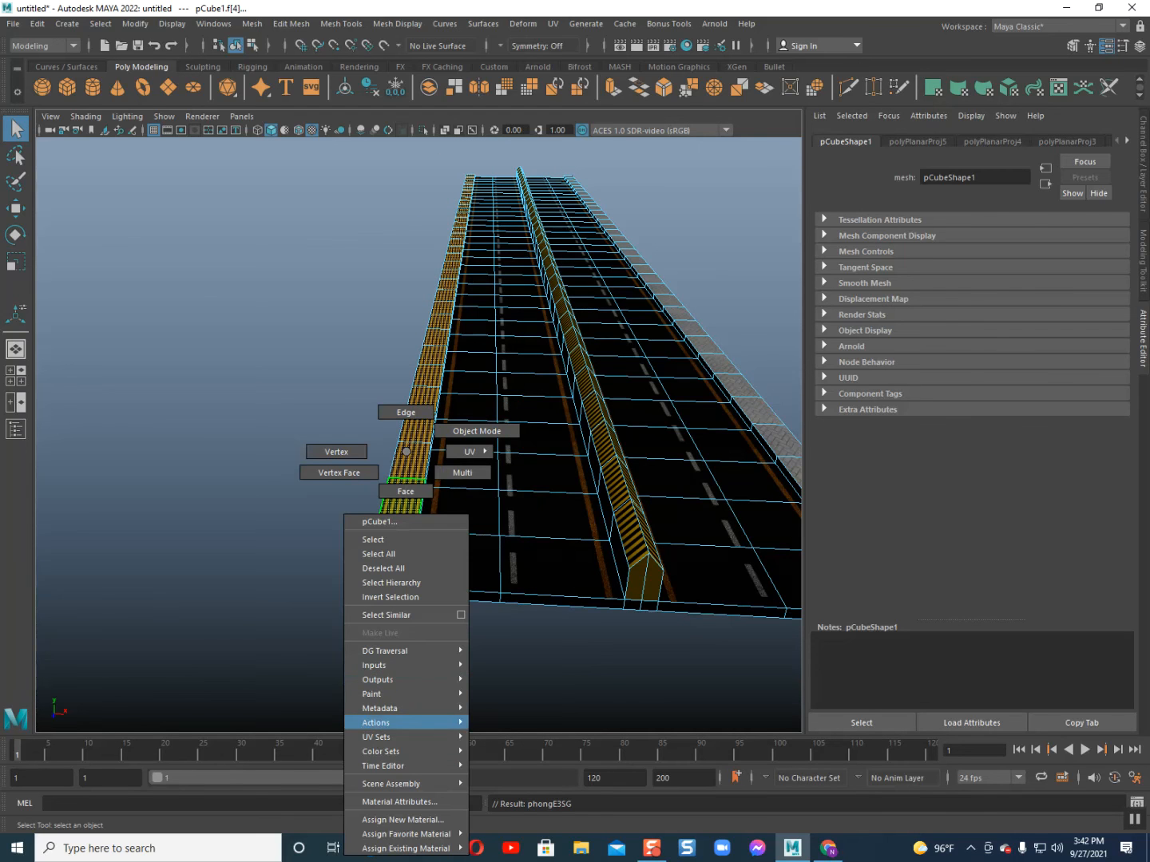
{"action": "mouse_move", "coordinate": [406, 834]}
{"action": "left_click", "coordinate": [504, 787]}
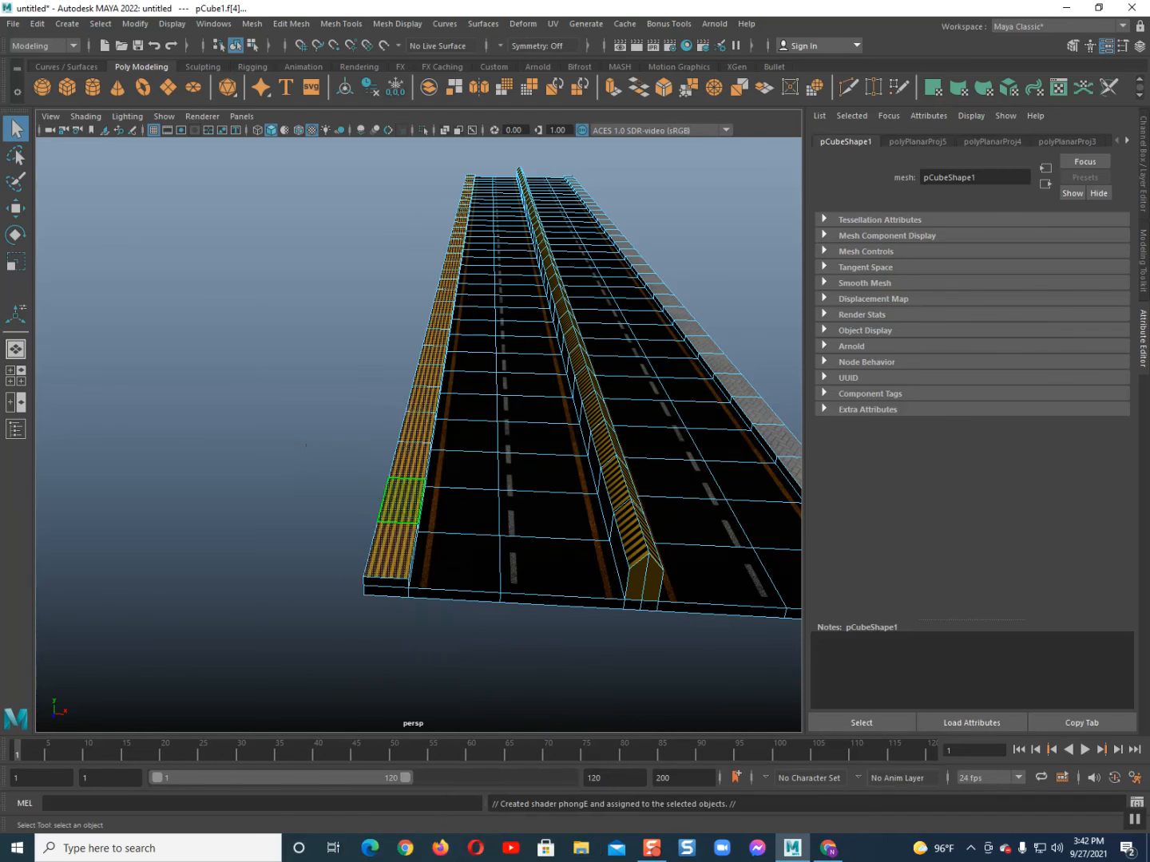
- Map a File texture to the new material's Color and browse to the E:\Color\roof folder for its image
{"action": "left_click", "coordinate": [1104, 303]}
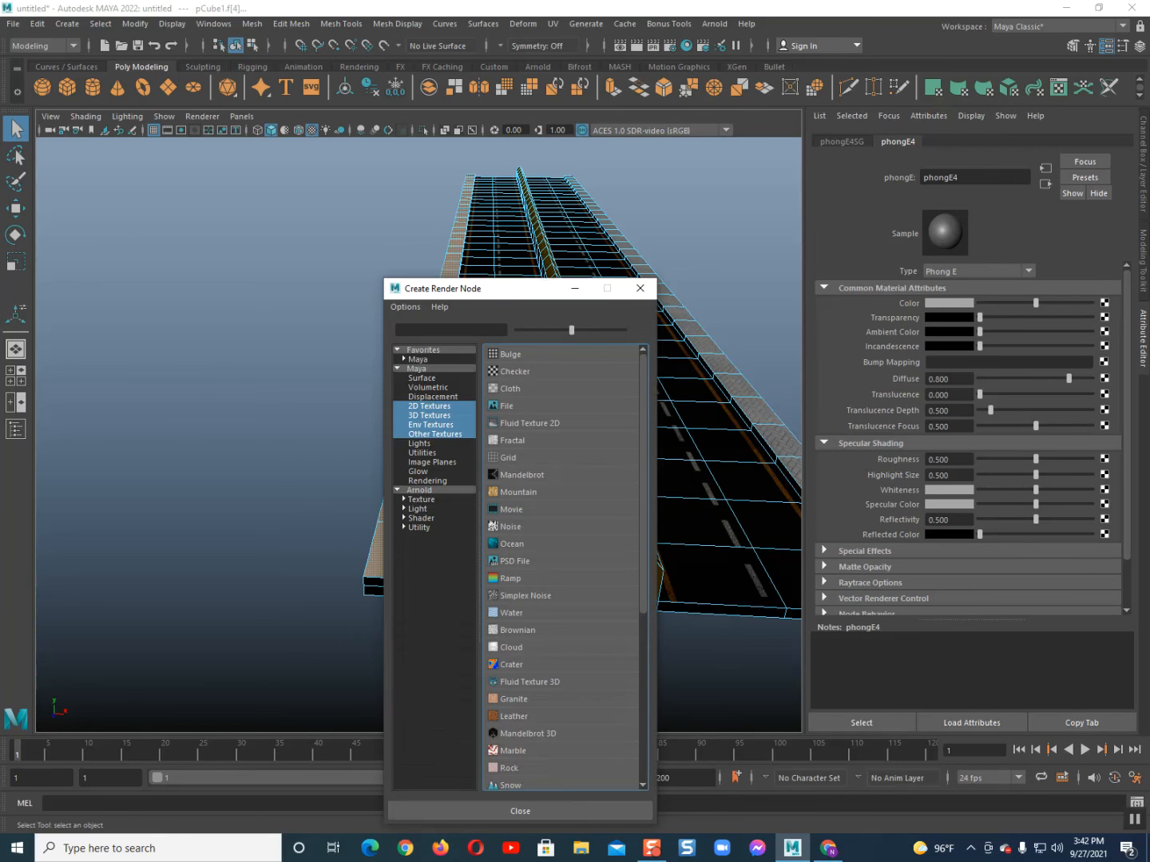
{"action": "left_click", "coordinate": [506, 407]}
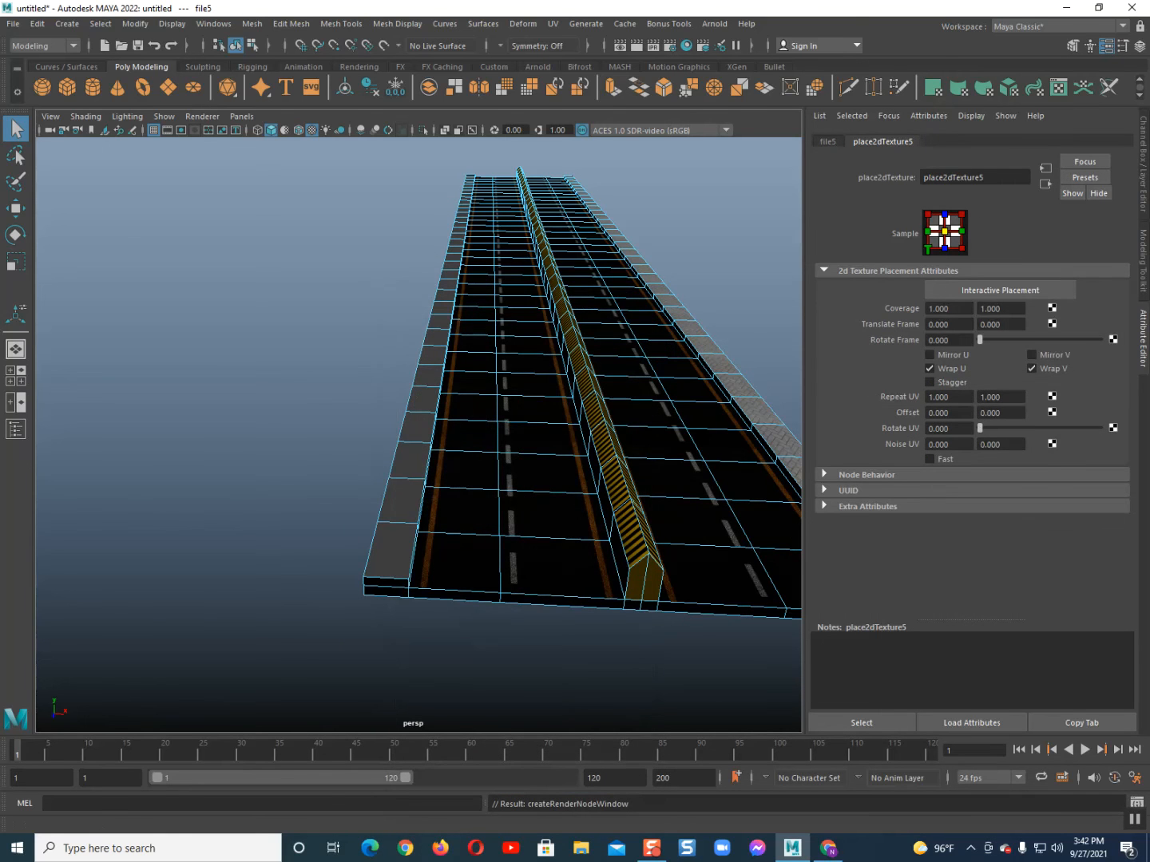
{"action": "left_click", "coordinate": [1106, 338]}
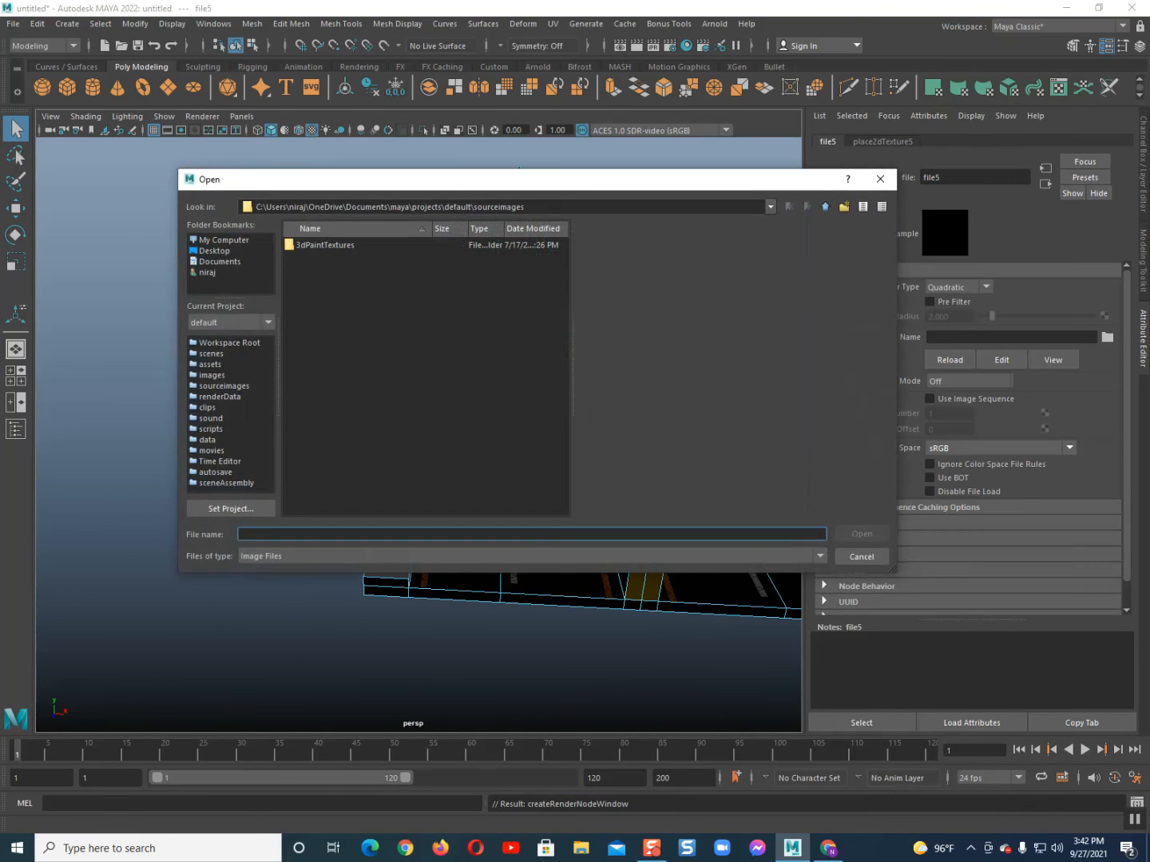
{"action": "left_click", "coordinate": [223, 240]}
{"action": "double_click", "coordinate": [326, 258]}
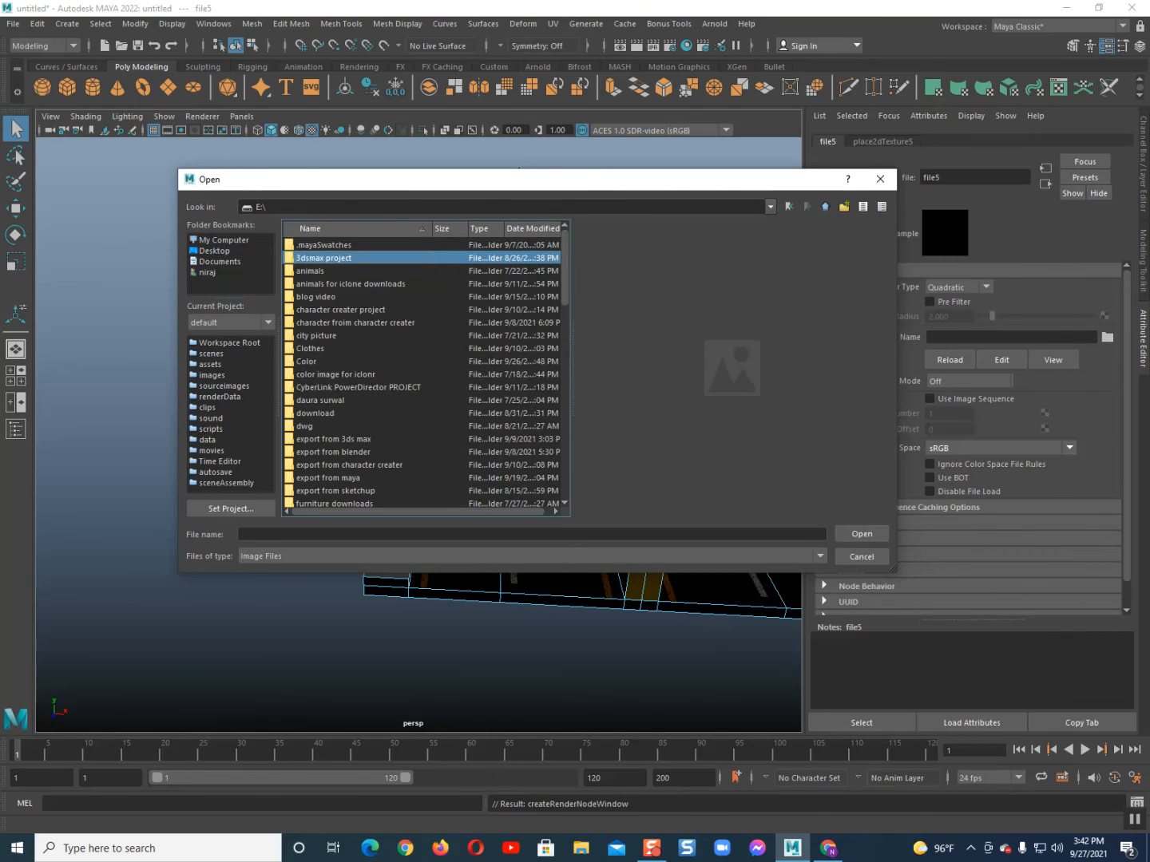
{"action": "double_click", "coordinate": [307, 362]}
{"action": "key", "text": "r"}
{"action": "key", "text": "r"}
{"action": "key", "text": "r"}
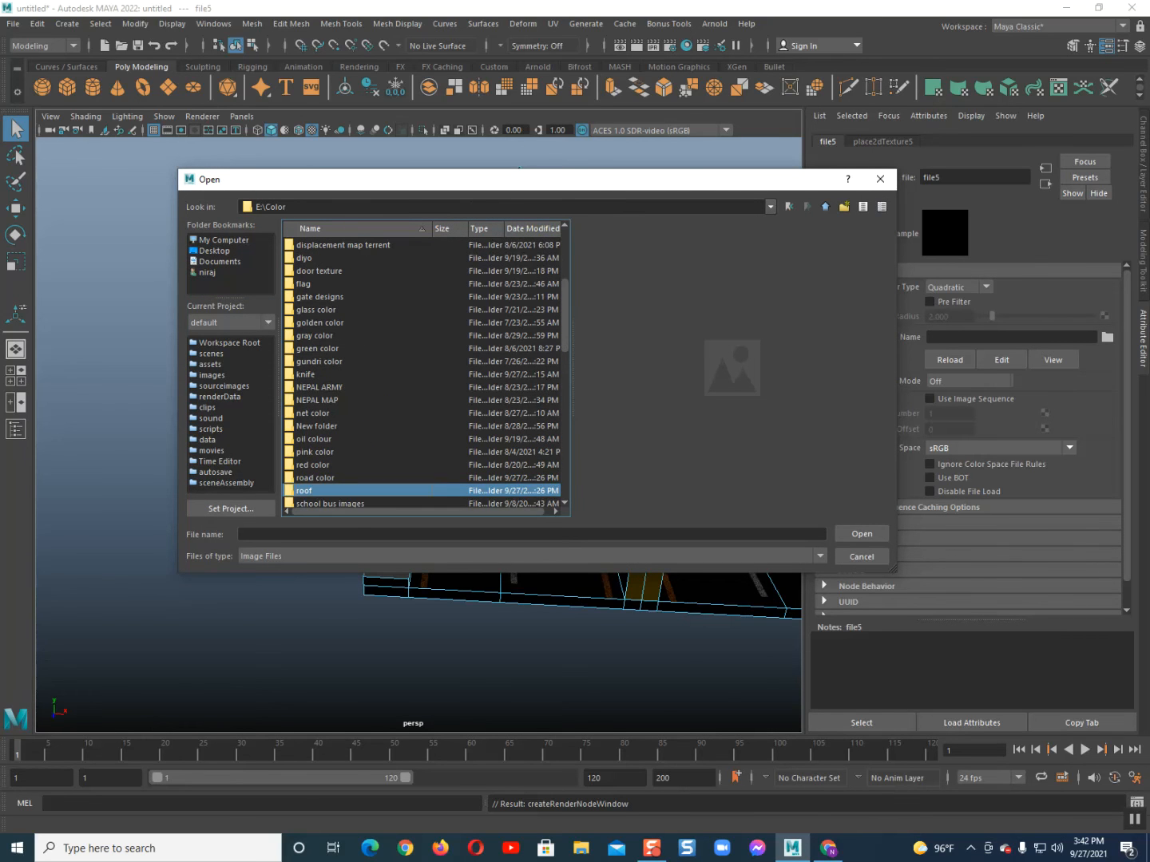
{"action": "key", "text": "Return"}
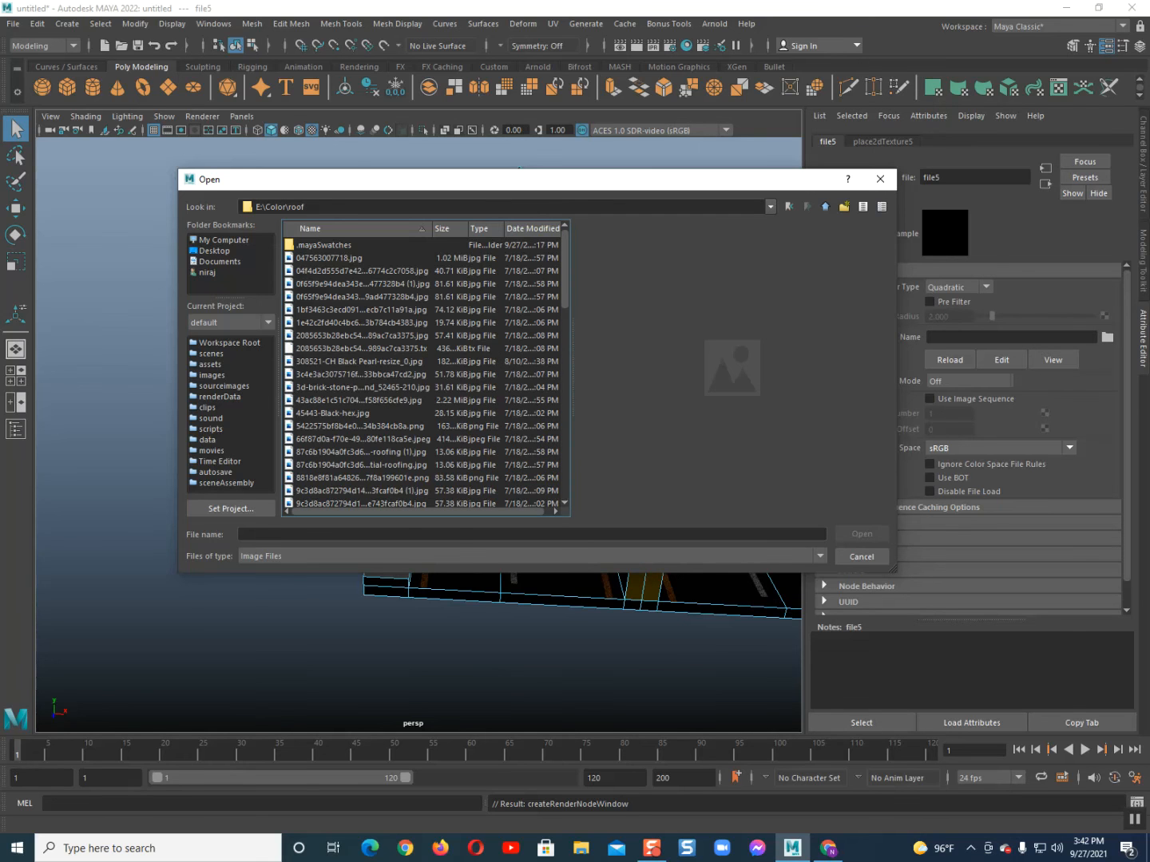
- Load the herringbone paving image 2085653b28ebc54b7042989ac7ca3375.jpg into the new File texture
{"action": "left_click", "coordinate": [361, 387]}
{"action": "key", "text": "Up"}
{"action": "key", "text": "Up"}
{"action": "key", "text": "Up"}
{"action": "key", "text": "Up"}
{"action": "key", "text": "Up"}
{"action": "key", "text": "Up"}
{"action": "key", "text": "Up"}
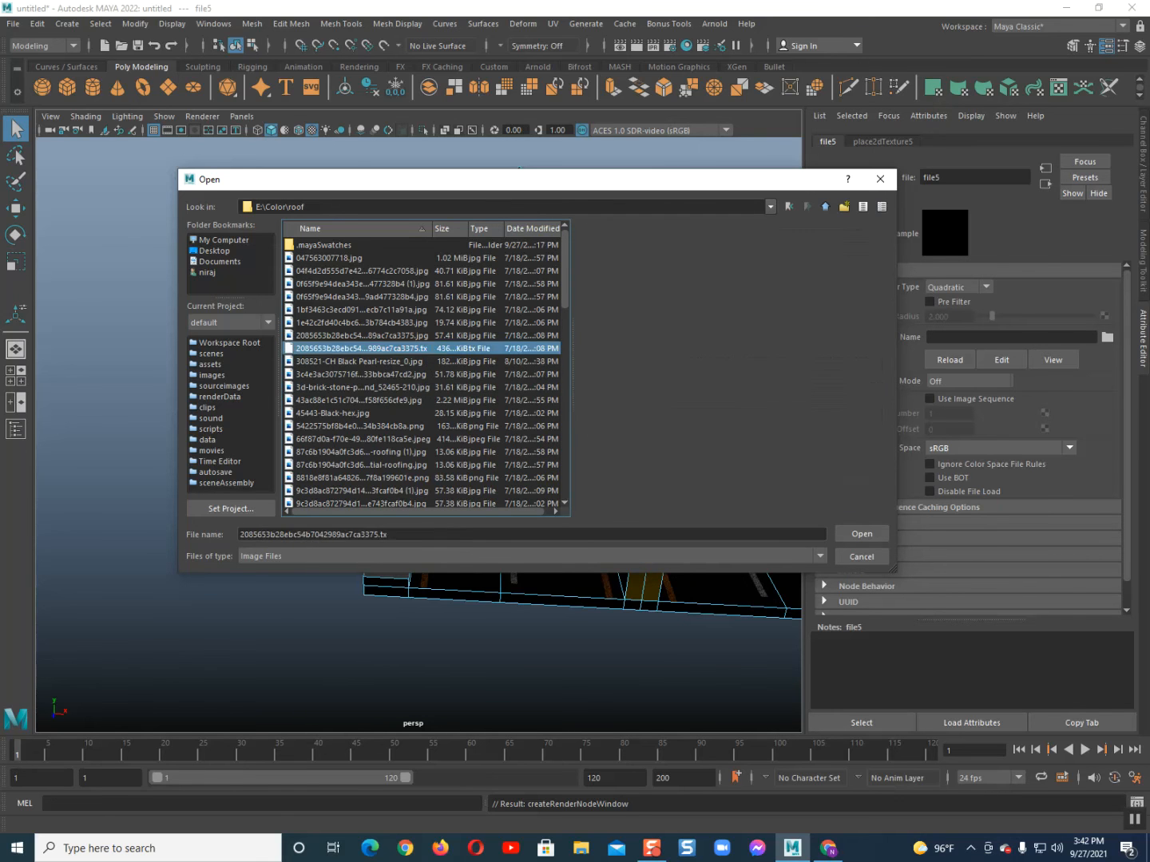
{"action": "key", "text": "Down"}
{"action": "key", "text": "Down"}
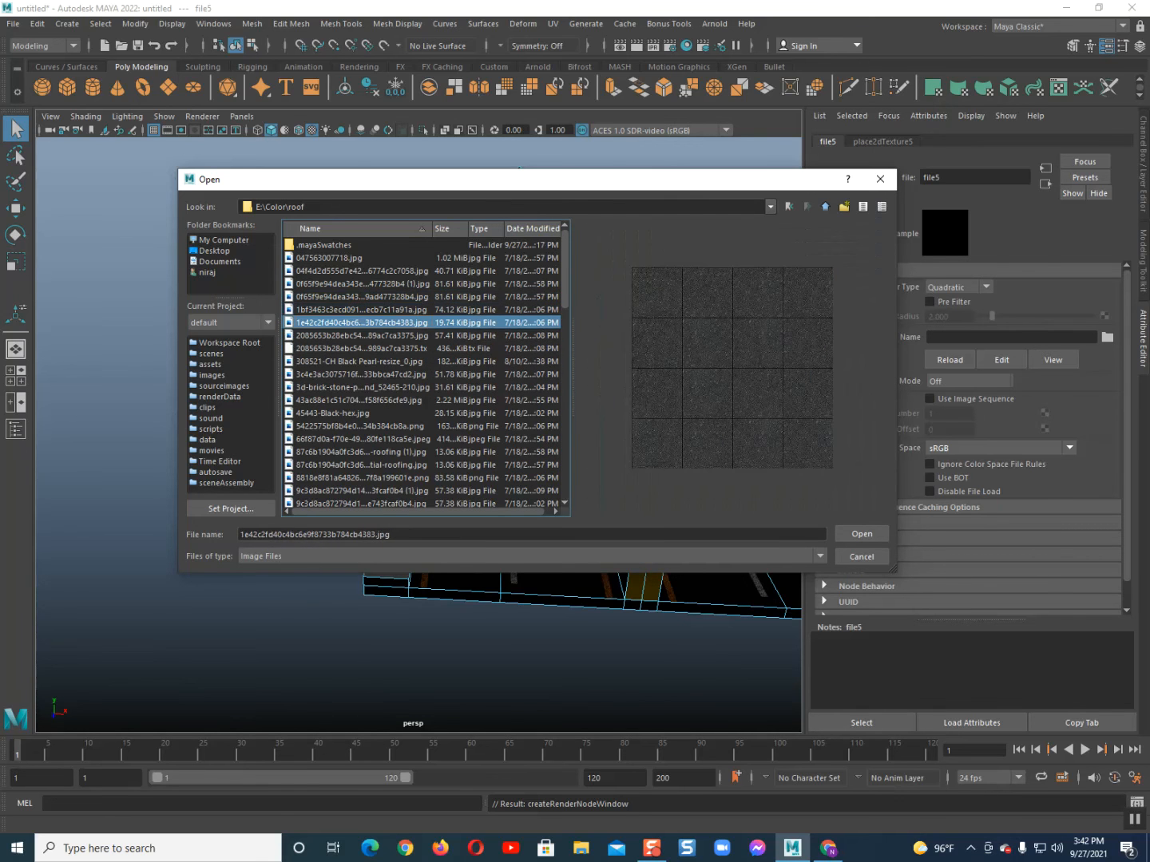
{"action": "key", "text": "Down"}
{"action": "key", "text": "Return"}
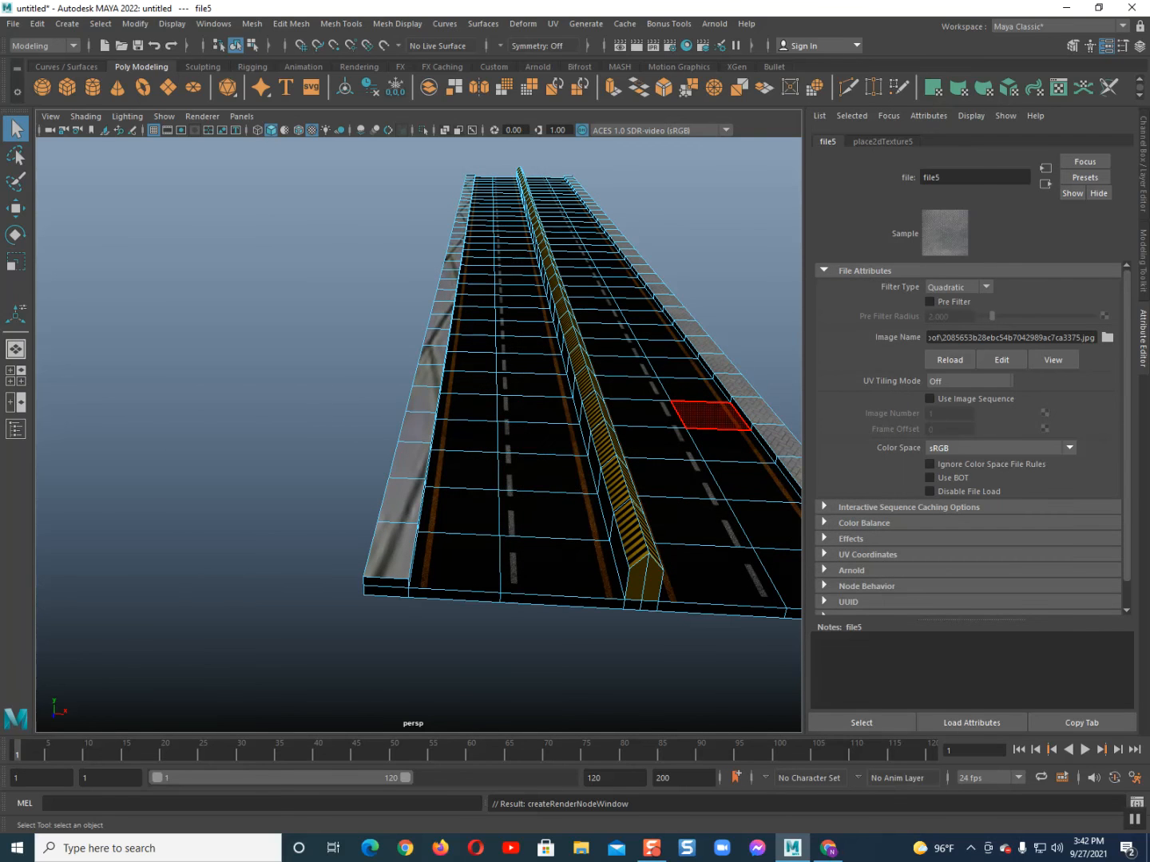
- Set the new paving texture's U repeat to 10, increase its V repeat, and return to object mode with nothing selected
{"action": "left_click", "coordinate": [882, 140]}
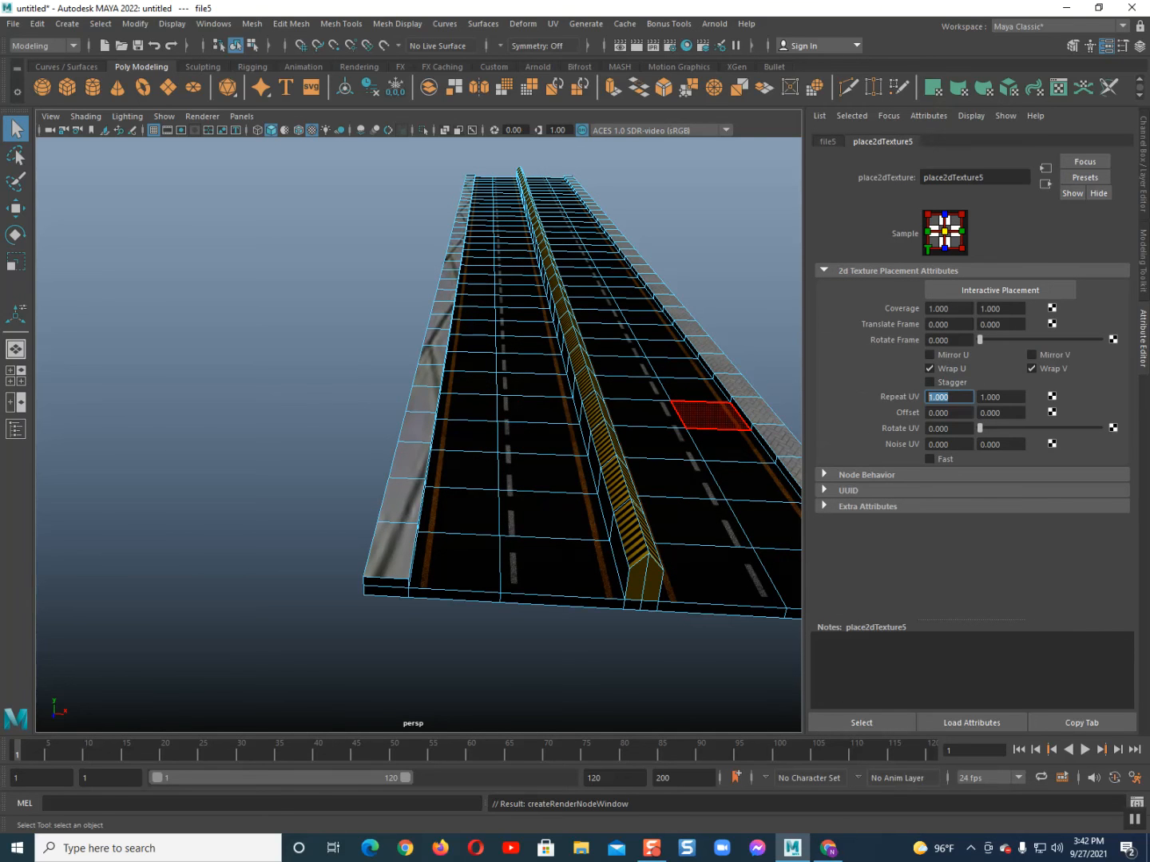
{"action": "key", "text": "Return"}
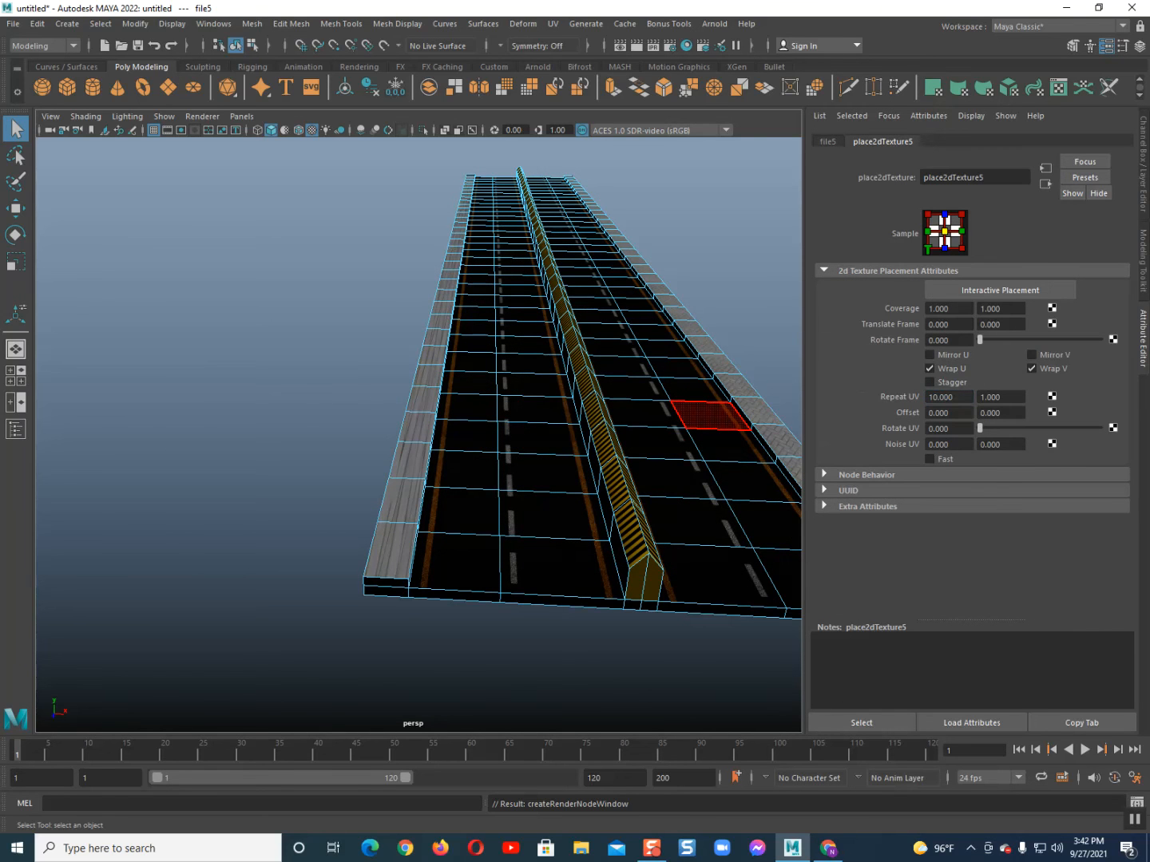
{"action": "key", "text": "Return"}
{"action": "right_click_drag", "start_coordinate": [419, 373], "coordinate": [473, 334]}
{"action": "left_click", "coordinate": [343, 323]}
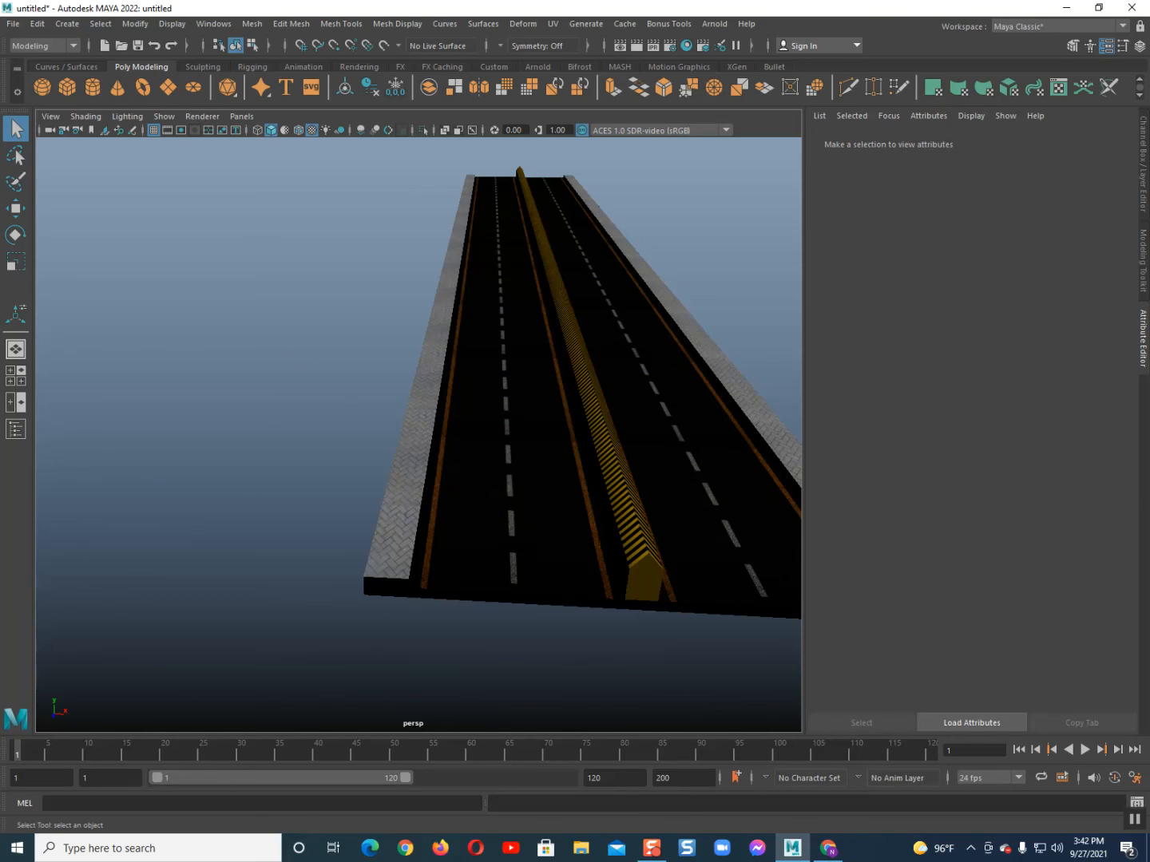
- Hide the Attribute Editor and maximize the perspective view to show the whole road
{"action": "left_click", "coordinate": [1142, 339]}
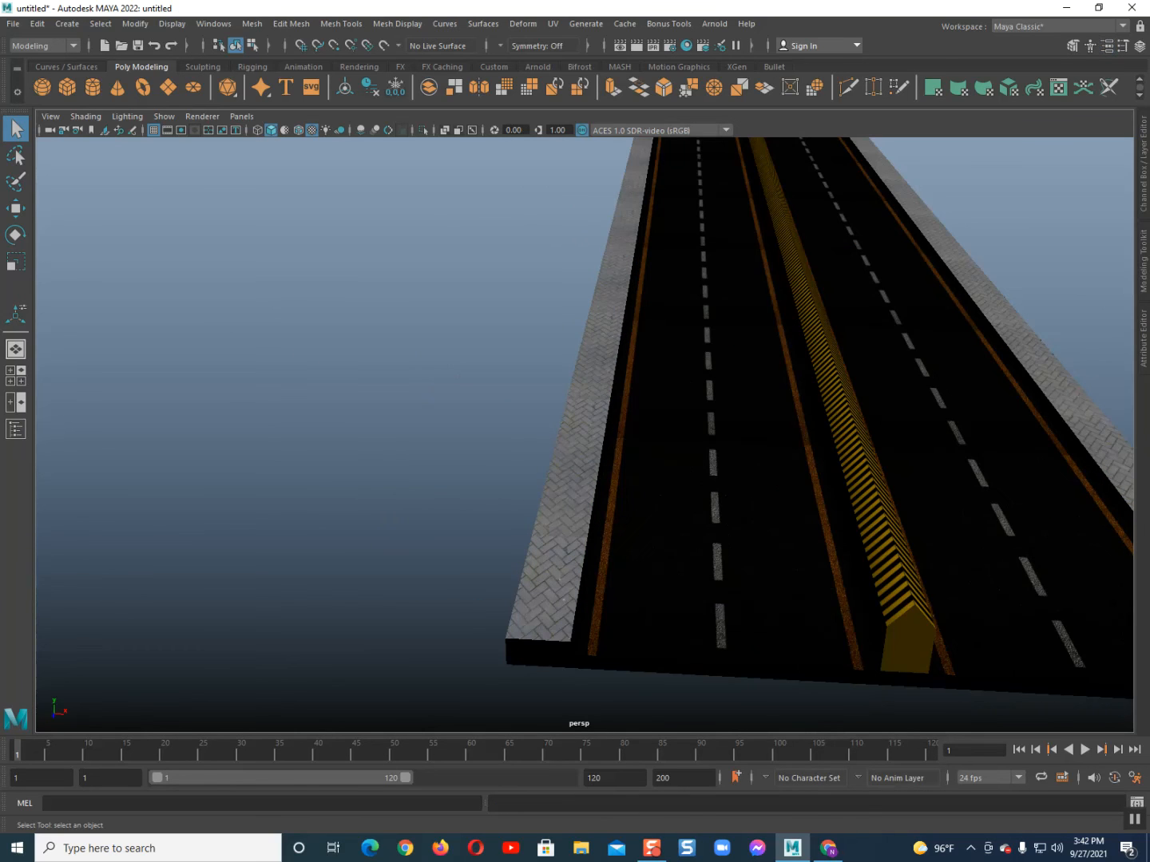
{"action": "key", "text": "ctrl+space"}
{"action": "left_click_drag", "start_coordinate": [558, 360], "coordinate": [564, 312], "text": "alt"}
{"action": "key", "text": "space"}
{"action": "left_click_drag", "start_coordinate": [619, 370], "coordinate": [619, 415]}
- Select the central ridge's striped faces and open the placement settings of the phongE3 color texture
{"action": "right_click_drag", "start_coordinate": [491, 341], "coordinate": [490, 381]}
{"action": "left_click_drag", "start_coordinate": [341, 268], "coordinate": [650, 452]}
{"action": "right_click_drag", "start_coordinate": [537, 373], "coordinate": [537, 723]}
{"action": "key", "text": "space"}
{"action": "left_click_drag", "start_coordinate": [492, 446], "coordinate": [474, 412]}
{"action": "scroll", "coordinate": [492, 407], "scroll_direction": "up", "scroll_amount": 5}
{"action": "scroll", "coordinate": [491, 406], "scroll_direction": "up", "scroll_amount": 4}
{"action": "left_click", "coordinate": [1112, 232]}
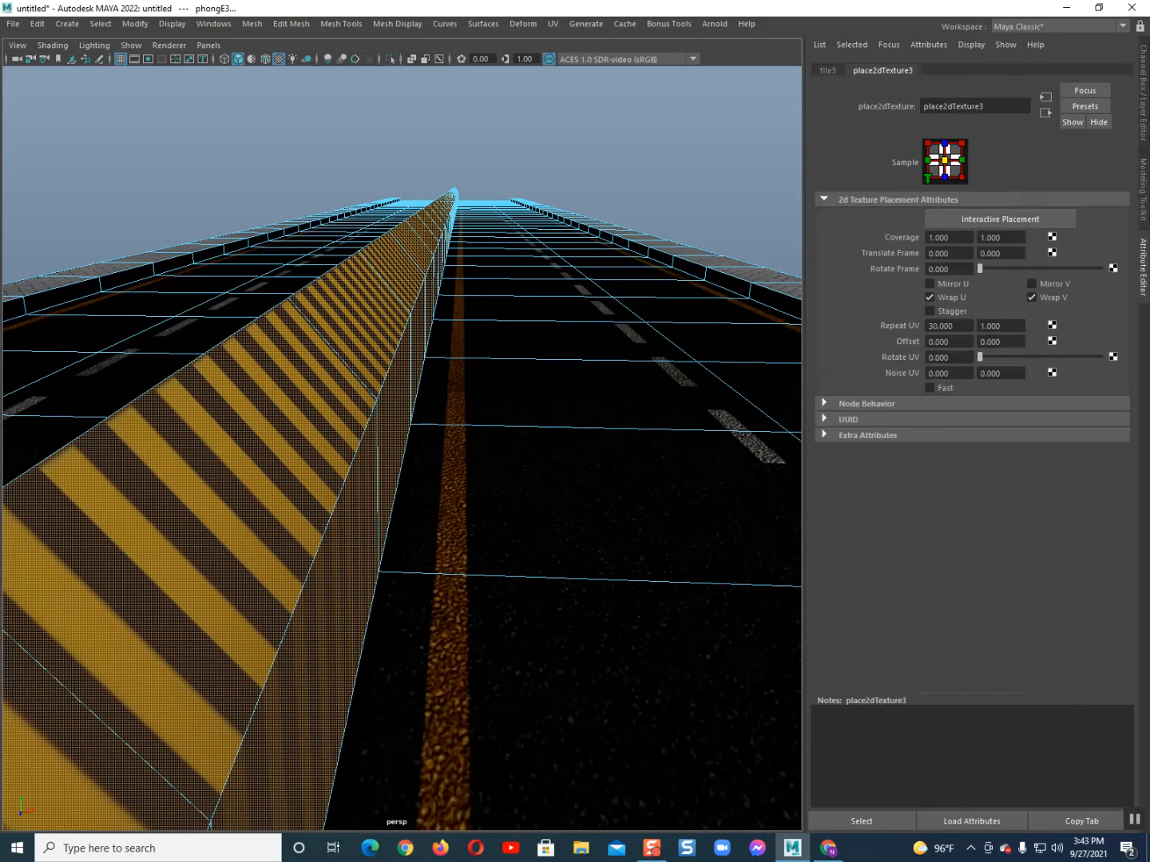
- Set the ridge stripe texture's U repeat to 10 and return to object mode with nothing selected
{"action": "double_click", "coordinate": [942, 326]}
{"action": "type", "text": "10"}
{"action": "key", "text": "Return"}
{"action": "scroll", "coordinate": [334, 423], "scroll_direction": "down", "scroll_amount": 5}
{"action": "right_click", "coordinate": [333, 437]}
{"action": "right_click_drag", "start_coordinate": [334, 437], "coordinate": [405, 417]}
{"action": "left_click", "coordinate": [587, 208]}
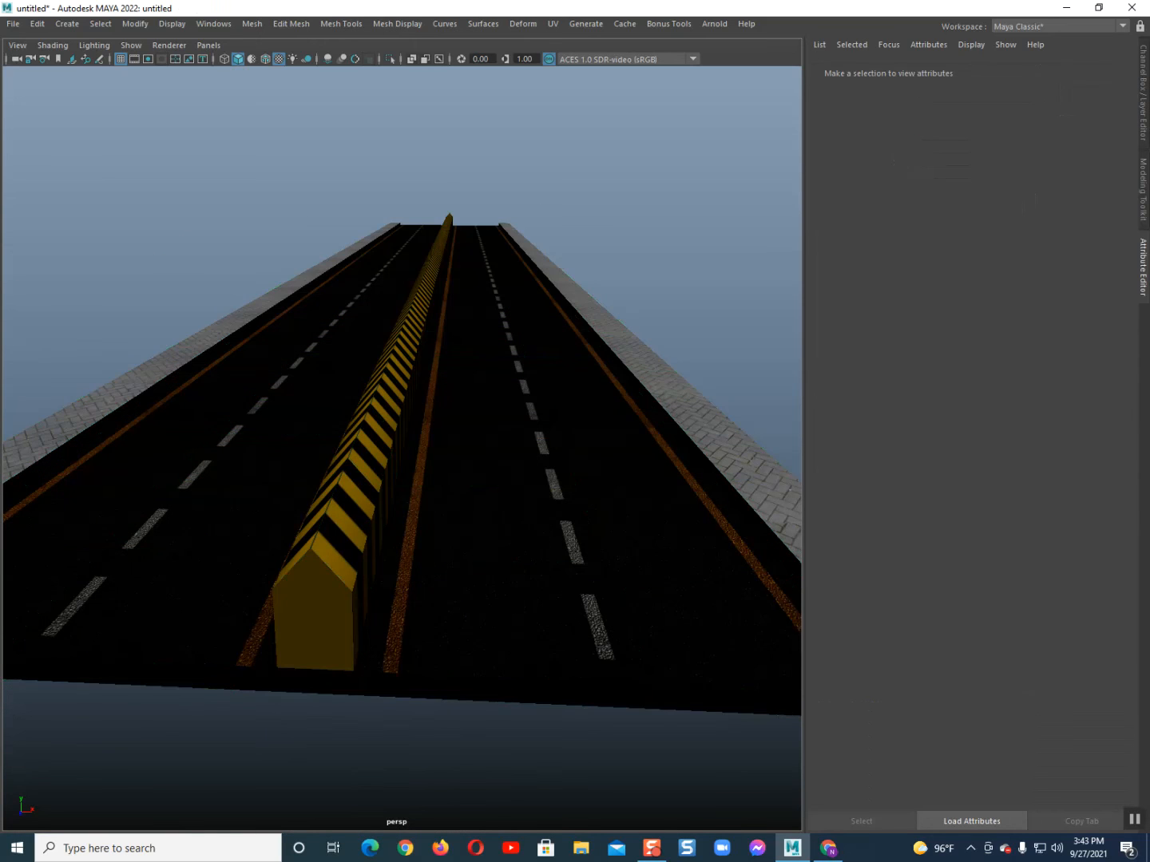
- Hide the Attribute Editor and examine the ridge stripes, paving and lane markings from both sides and along the road
{"action": "left_click_drag", "start_coordinate": [253, 520], "coordinate": [321, 395], "text": "alt"}
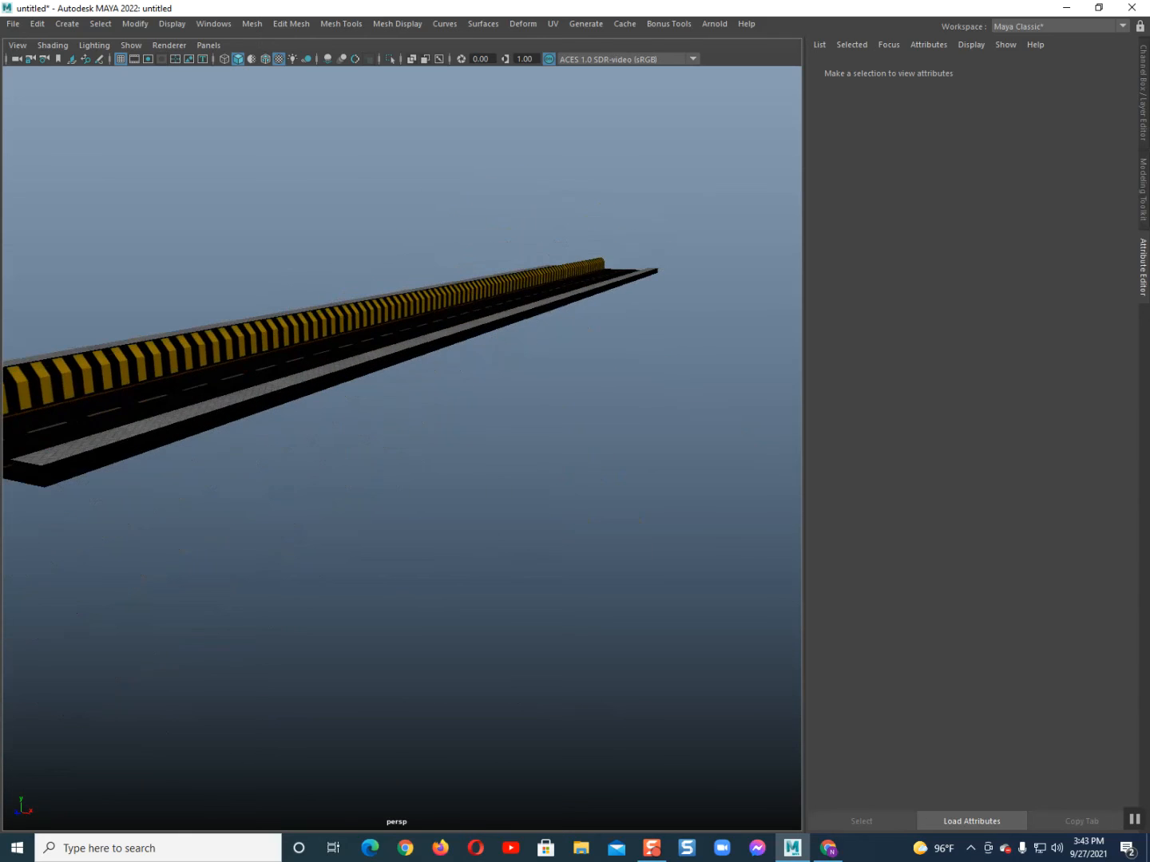
{"action": "left_click", "coordinate": [1143, 267]}
{"action": "scroll", "coordinate": [838, 375], "scroll_direction": "down", "scroll_amount": 3}
{"action": "left_click_drag", "start_coordinate": [798, 379], "coordinate": [879, 383], "text": "alt"}
{"action": "scroll", "coordinate": [862, 384], "scroll_direction": "up", "scroll_amount": 4}
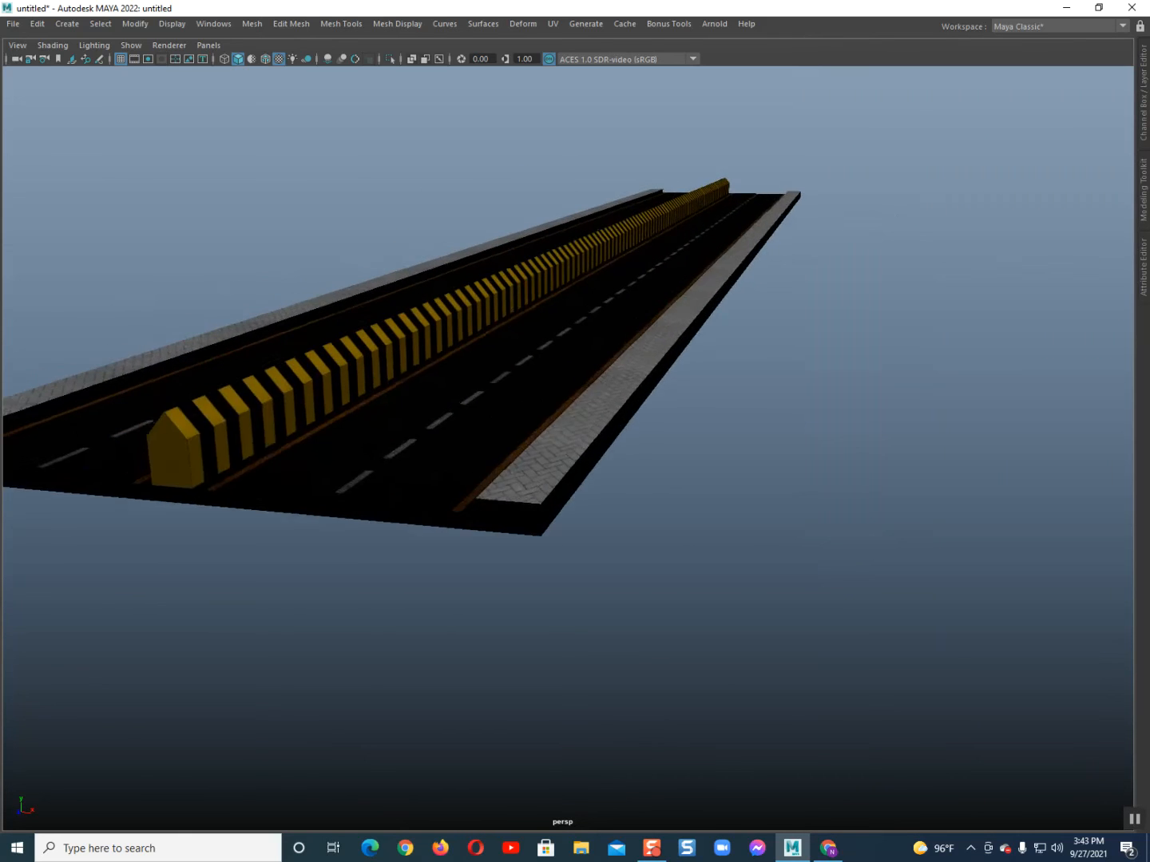
{"action": "scroll", "coordinate": [783, 392], "scroll_direction": "up", "scroll_amount": 3}
{"action": "left_click_drag", "start_coordinate": [782, 391], "coordinate": [887, 408], "text": "alt"}
{"action": "left_click_drag", "start_coordinate": [639, 400], "coordinate": [918, 407], "text": "alt"}
{"action": "middle_click_drag", "start_coordinate": [917, 434], "coordinate": [623, 475], "text": "alt"}
{"action": "scroll", "coordinate": [639, 475], "scroll_direction": "up", "scroll_amount": 3}
{"action": "middle_click_drag", "start_coordinate": [743, 483], "coordinate": [593, 479], "text": "alt"}
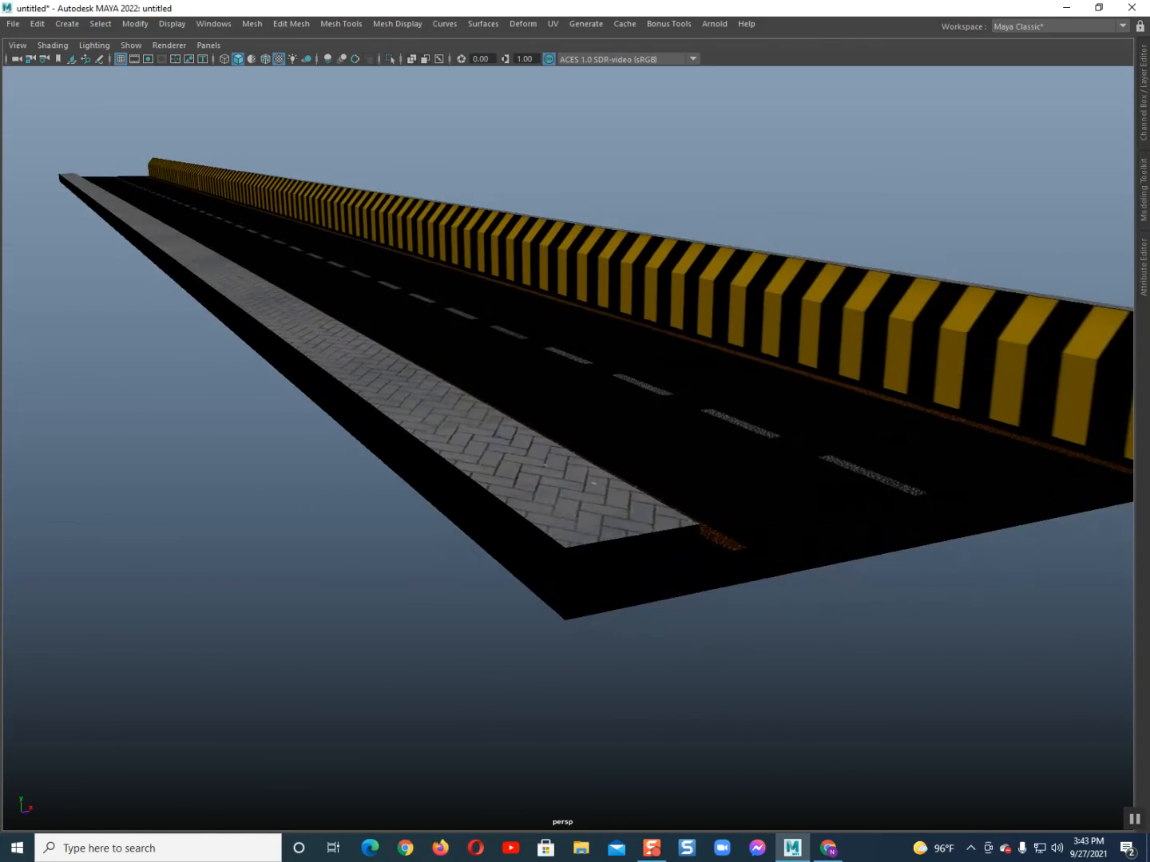
{"action": "left_click_drag", "start_coordinate": [592, 479], "coordinate": [593, 527], "text": "alt"}
{"action": "scroll", "coordinate": [594, 511], "scroll_direction": "up", "scroll_amount": 5}
{"action": "middle_click_drag", "start_coordinate": [593, 511], "coordinate": [1014, 783], "text": "alt"}
{"action": "left_click_drag", "start_coordinate": [806, 575], "coordinate": [750, 543], "text": "alt"}
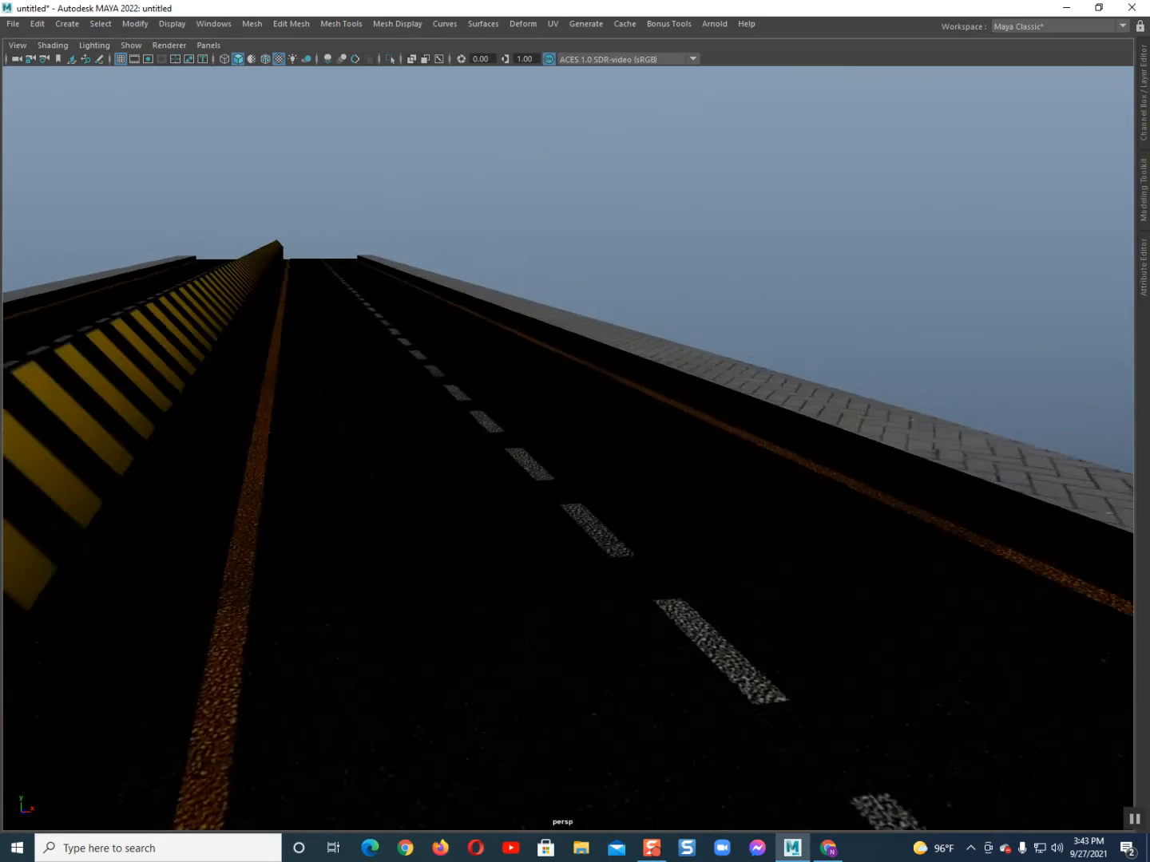